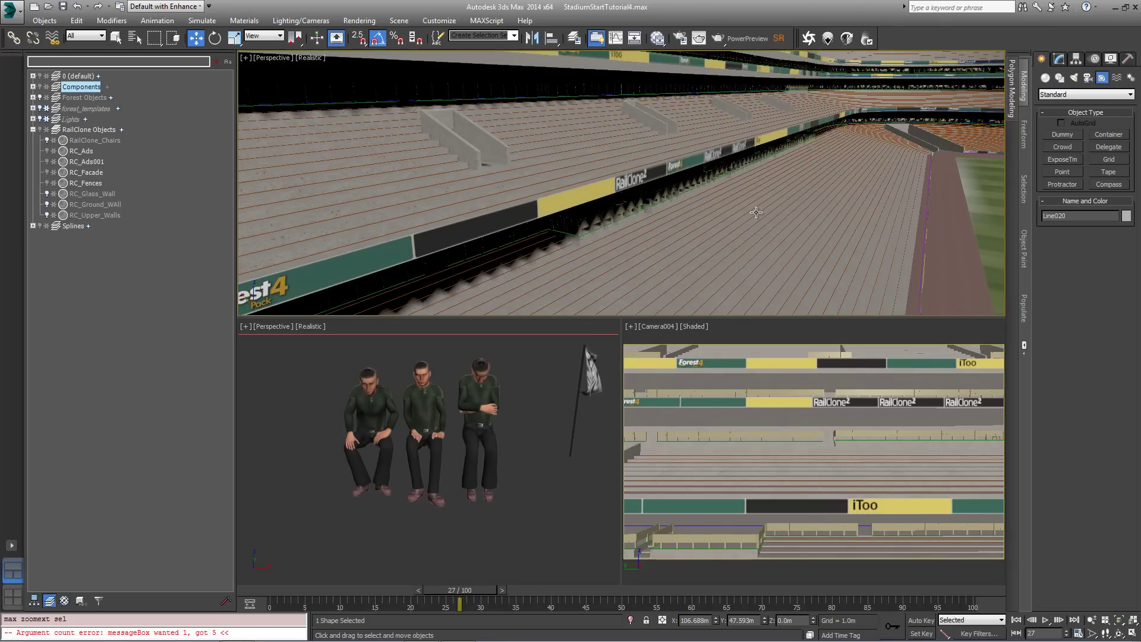
Unhide the RailClone_Chairs row of green seats in the Scene Explorer.
{"action": "middle_click_drag", "start_coordinate": [754, 206], "coordinate": [836, 244], "text": "alt"}
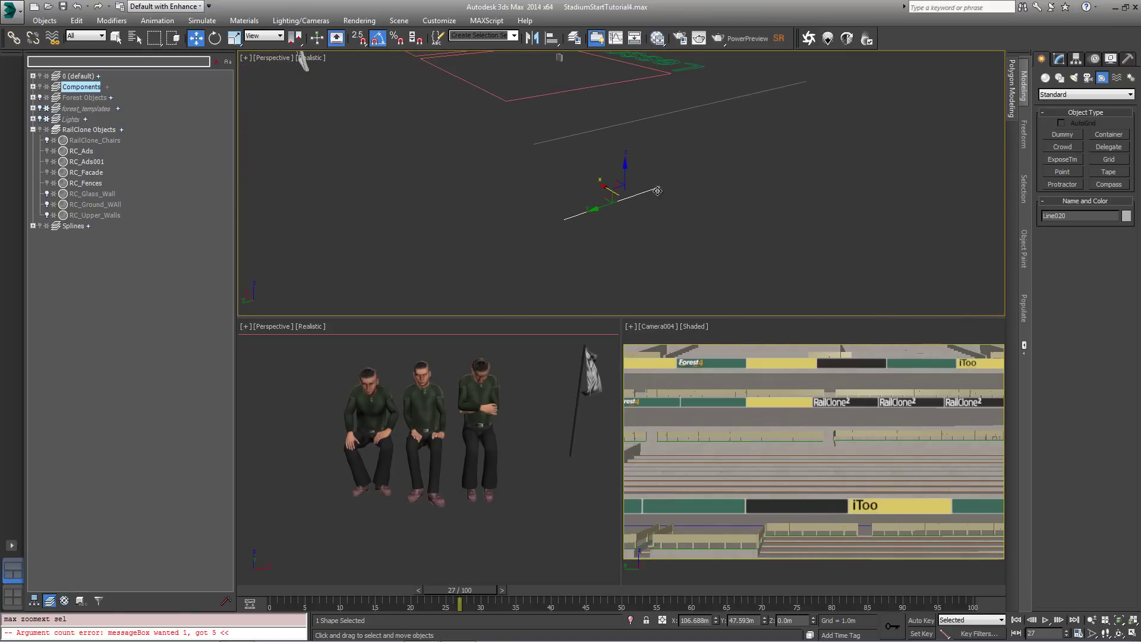
{"action": "middle_click_drag", "start_coordinate": [638, 207], "coordinate": [629, 237]}
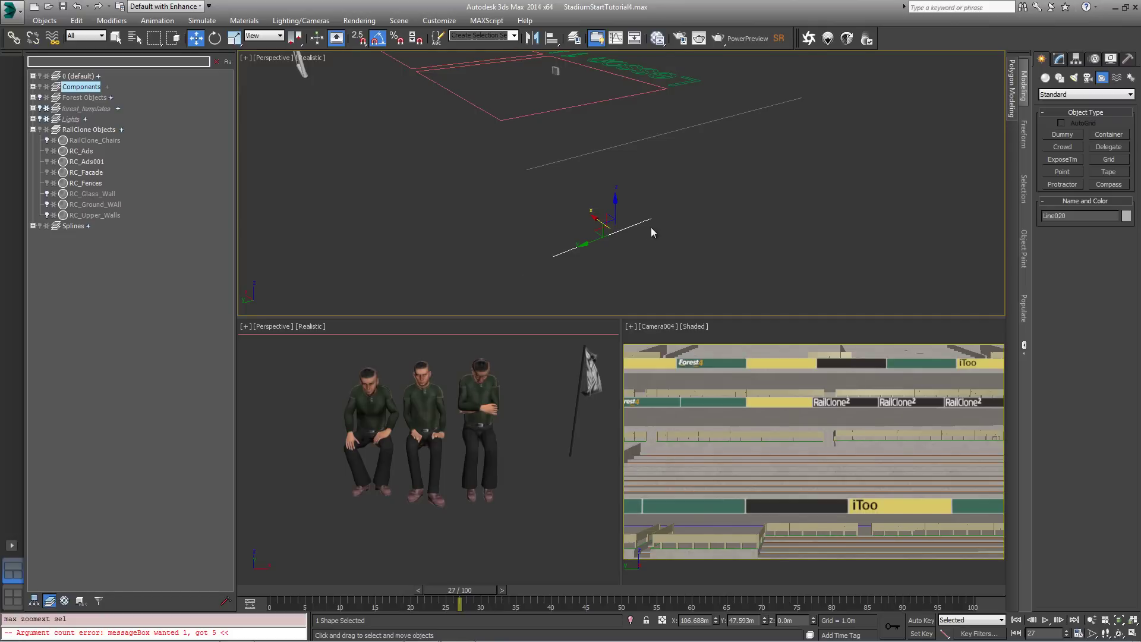
{"action": "left_click", "coordinate": [47, 140]}
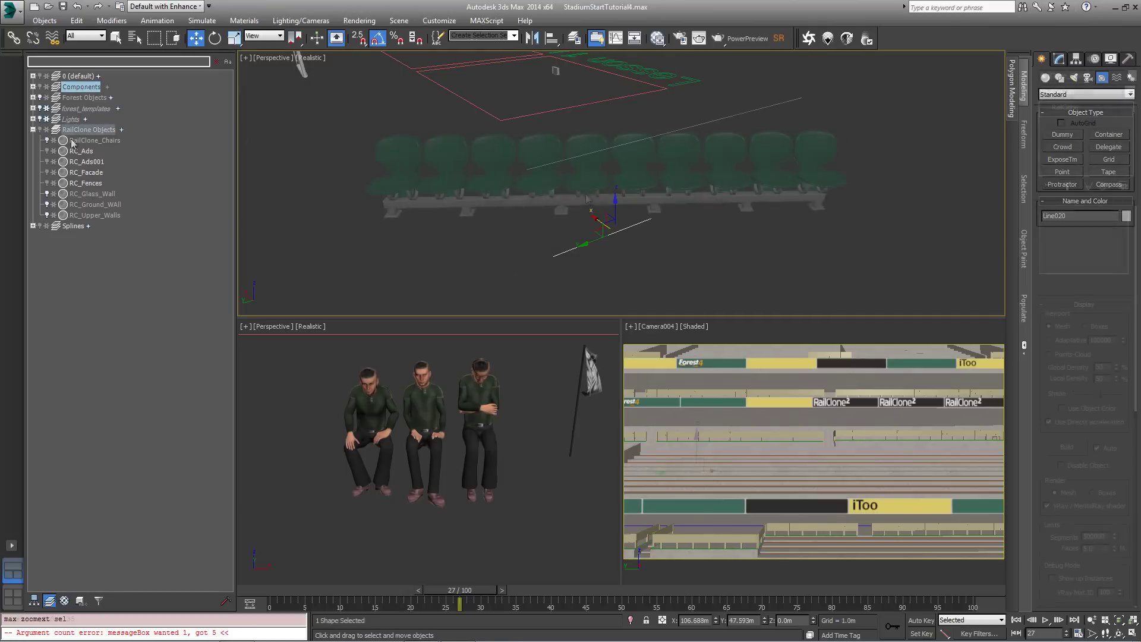
Switch the Create panel's object category to Itoo Software.
{"action": "left_click", "coordinate": [1043, 60]}
{"action": "left_click", "coordinate": [1045, 78]}
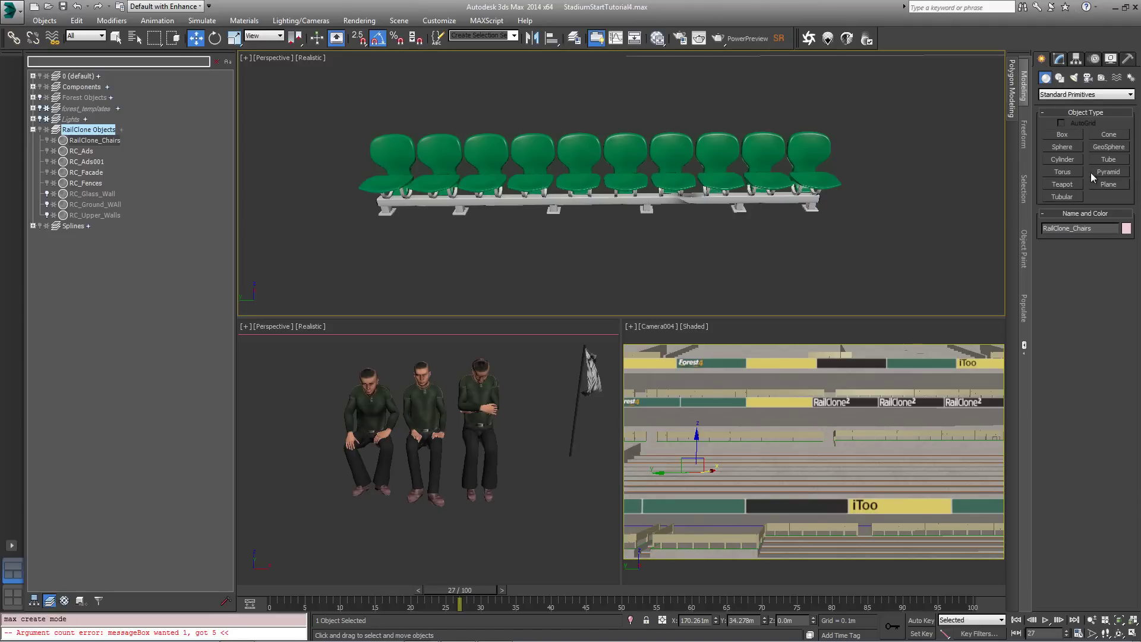
{"action": "left_click", "coordinate": [1063, 94]}
{"action": "left_click", "coordinate": [1059, 205]}
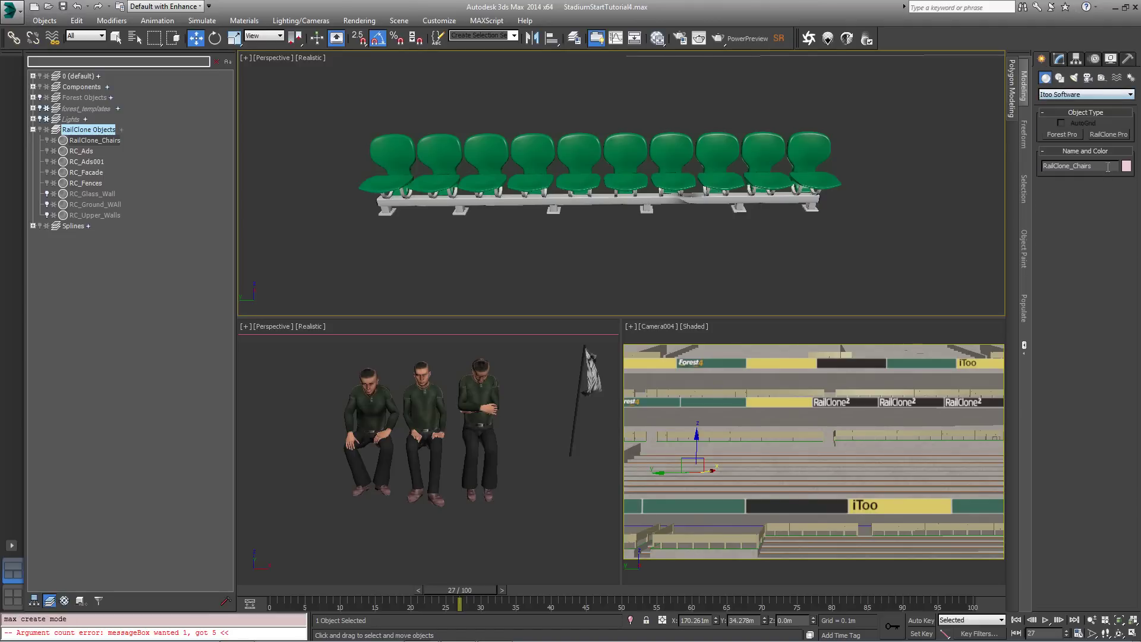
Create a RailClone Pro object, RailClone001, in the viewport and open its Style editor.
{"action": "left_click", "coordinate": [1109, 134]}
{"action": "left_click_drag", "start_coordinate": [561, 505], "coordinate": [583, 524]}
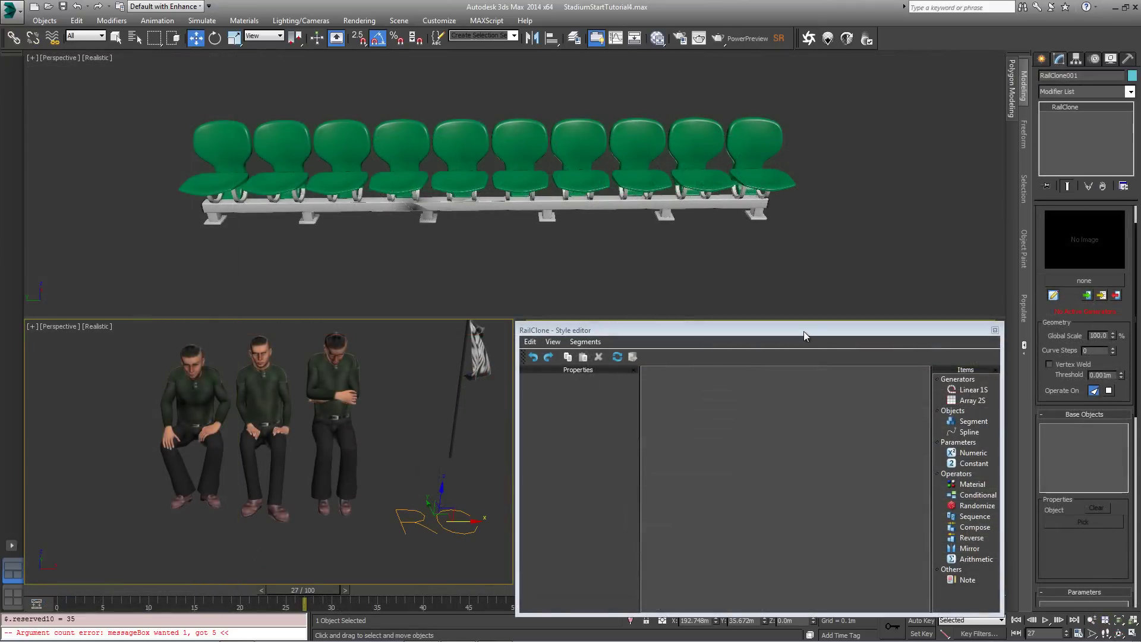
{"action": "left_click_drag", "start_coordinate": [804, 331], "coordinate": [802, 329]}
Add and wire Linear 1S, Segment and Spline nodes, using Line020 as the spline.
{"action": "left_click_drag", "start_coordinate": [969, 387], "coordinate": [833, 391]}
{"action": "left_click_drag", "start_coordinate": [970, 419], "coordinate": [733, 389]}
{"action": "left_click_drag", "start_coordinate": [973, 438], "coordinate": [737, 432]}
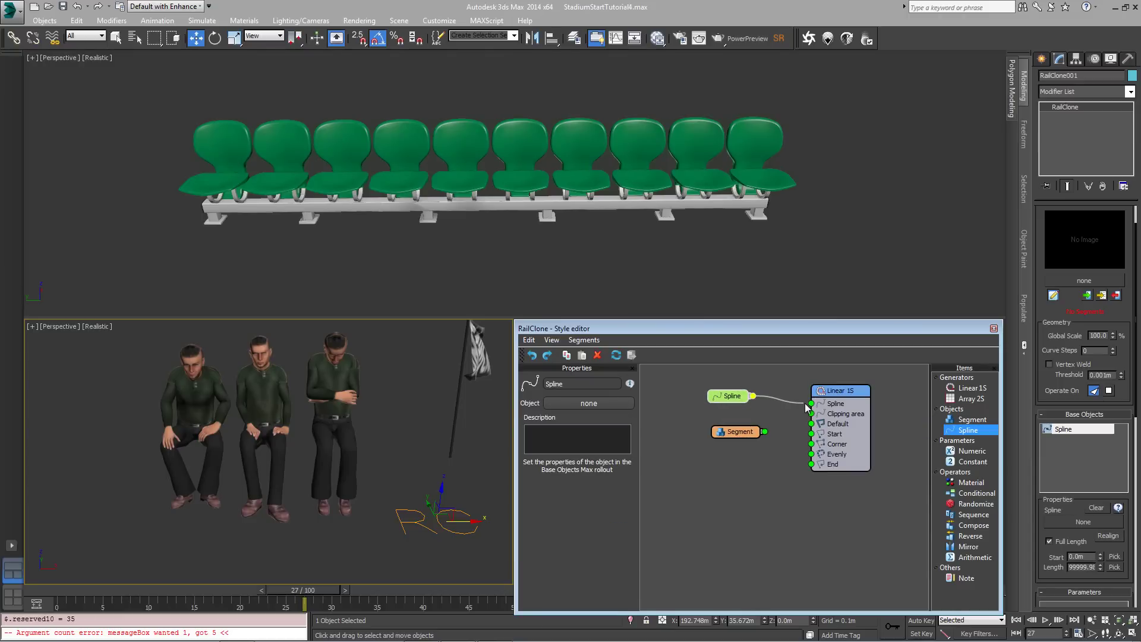
{"action": "left_click_drag", "start_coordinate": [806, 408], "coordinate": [811, 423]}
{"action": "left_click", "coordinate": [574, 404]}
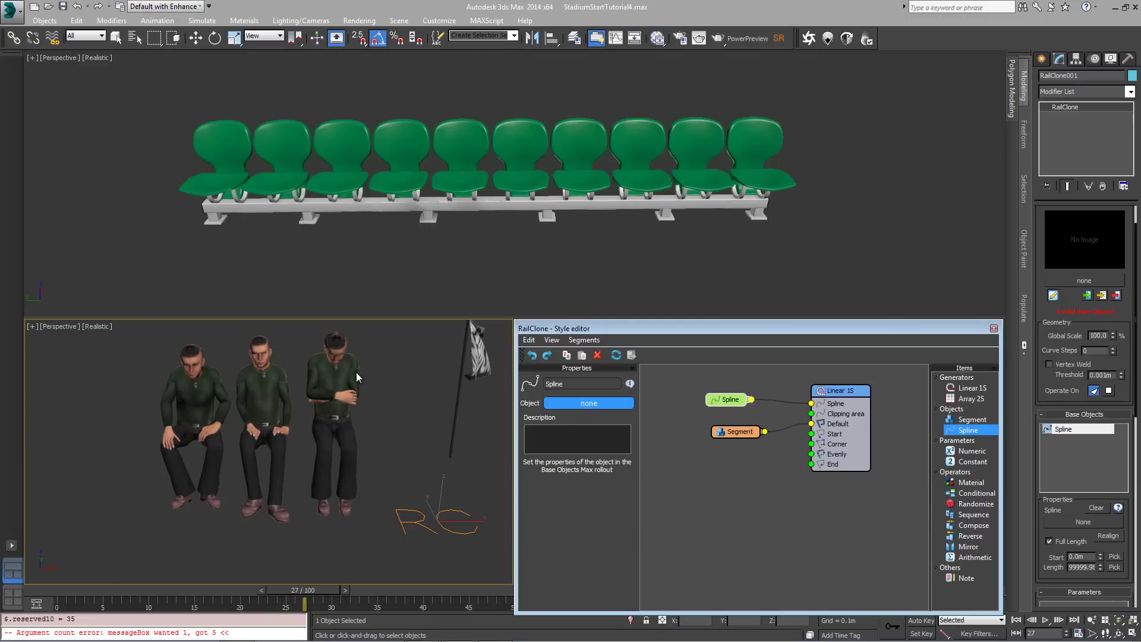
{"action": "left_click", "coordinate": [415, 212]}
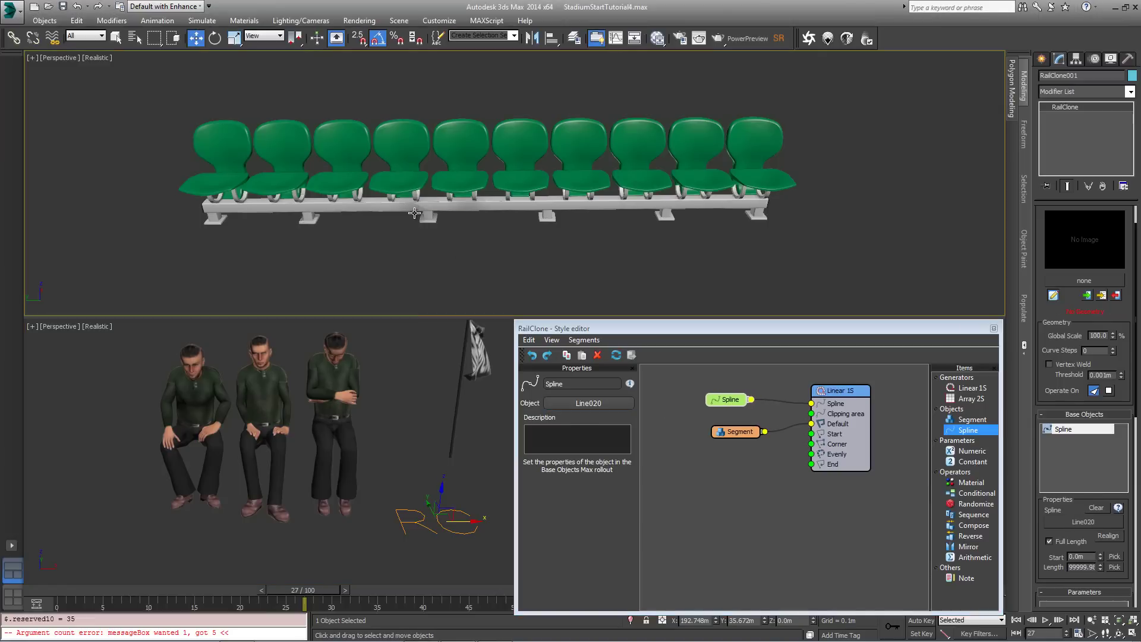
Set the Segment node's Object to the leaningForward seated man.
{"action": "left_click_drag", "start_coordinate": [740, 433], "coordinate": [740, 429]}
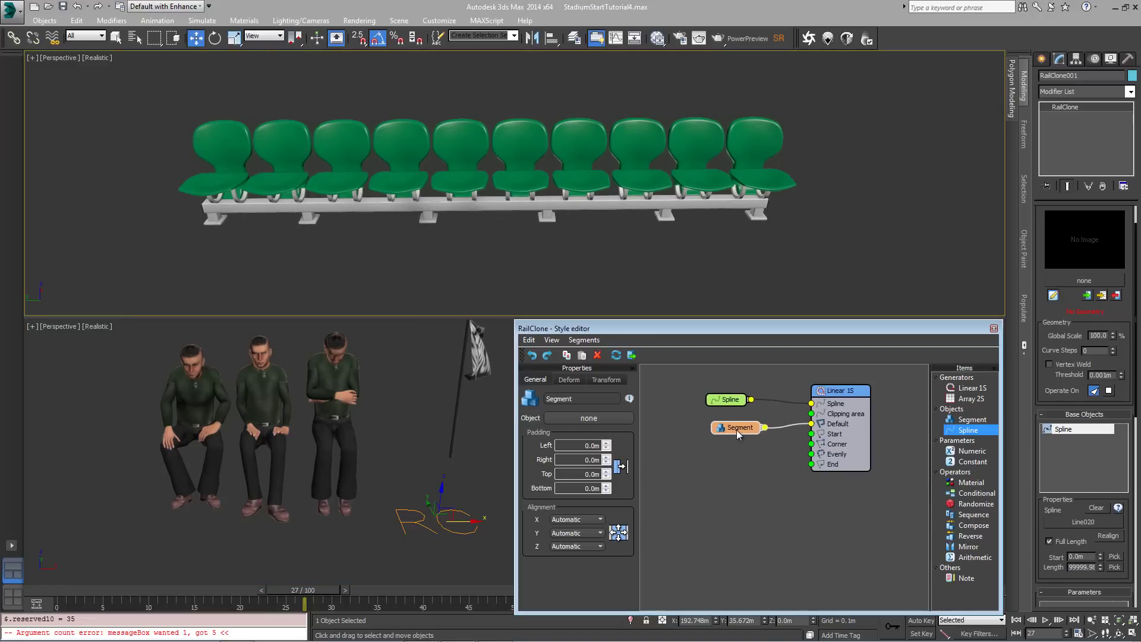
{"action": "left_click", "coordinate": [580, 418]}
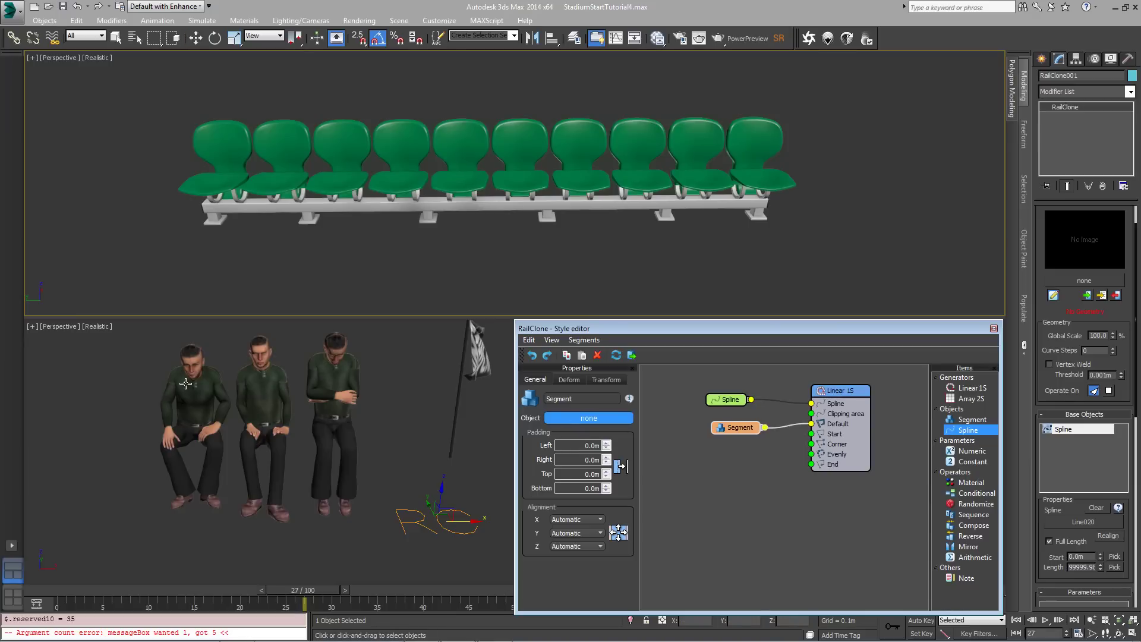
{"action": "left_click", "coordinate": [193, 401]}
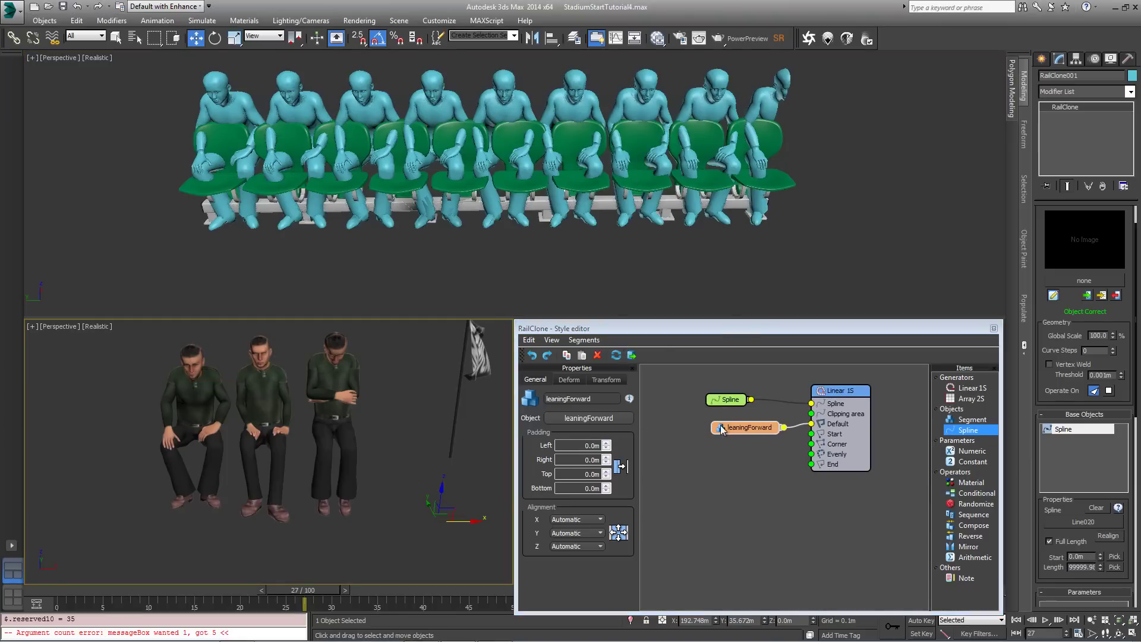
{"action": "left_click_drag", "start_coordinate": [739, 430], "coordinate": [702, 433]}
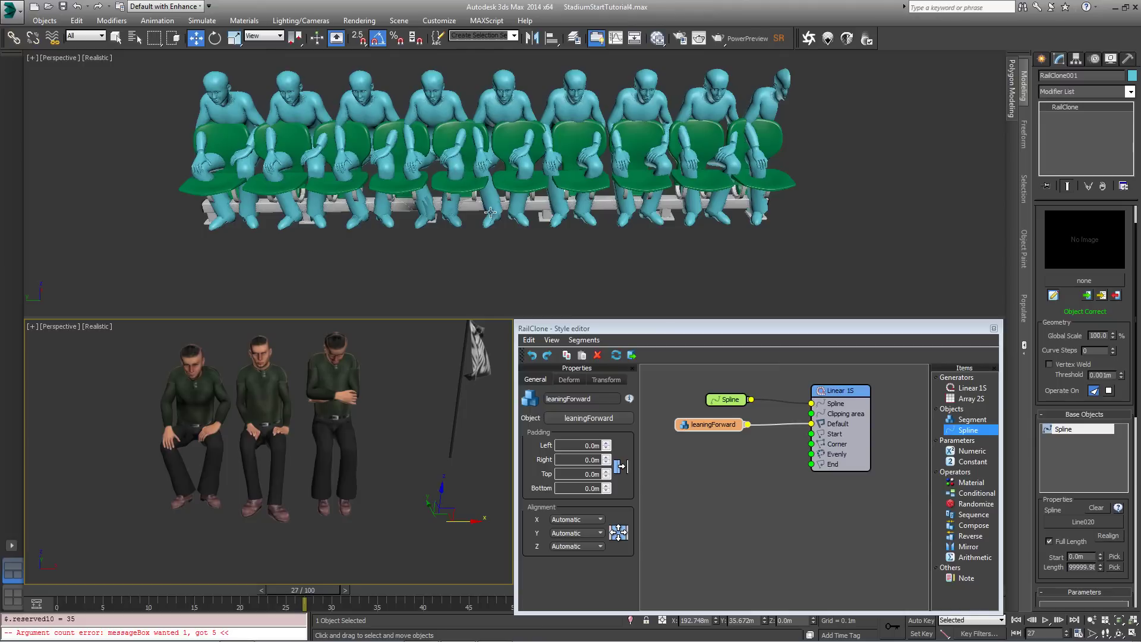
{"action": "left_click_drag", "start_coordinate": [706, 434], "coordinate": [702, 436]}
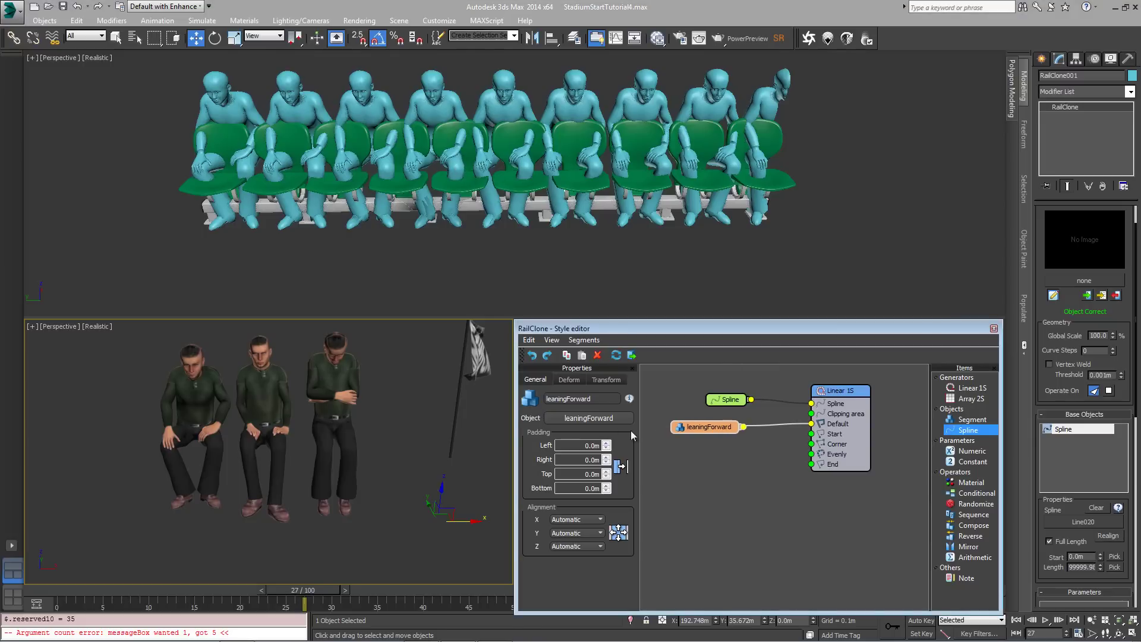
Set leaningForward's Y and Z alignment to Pivot and connect it to the Evenly input.
{"action": "left_click", "coordinate": [575, 533]}
{"action": "left_click", "coordinate": [567, 550]}
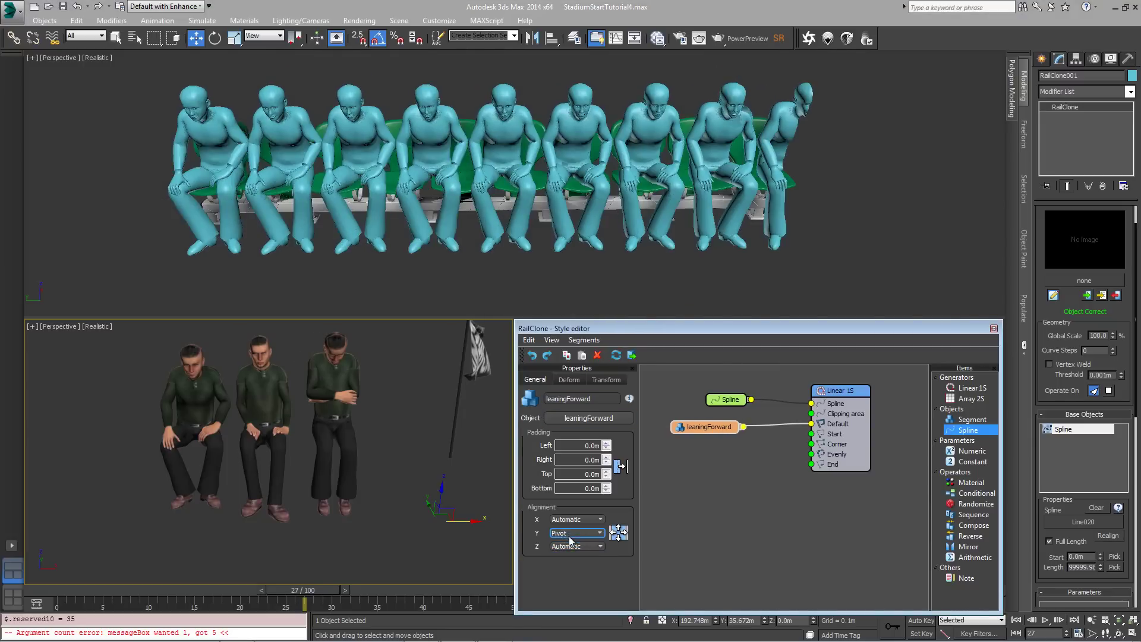
{"action": "left_click", "coordinate": [575, 547]}
{"action": "left_click", "coordinate": [575, 564]}
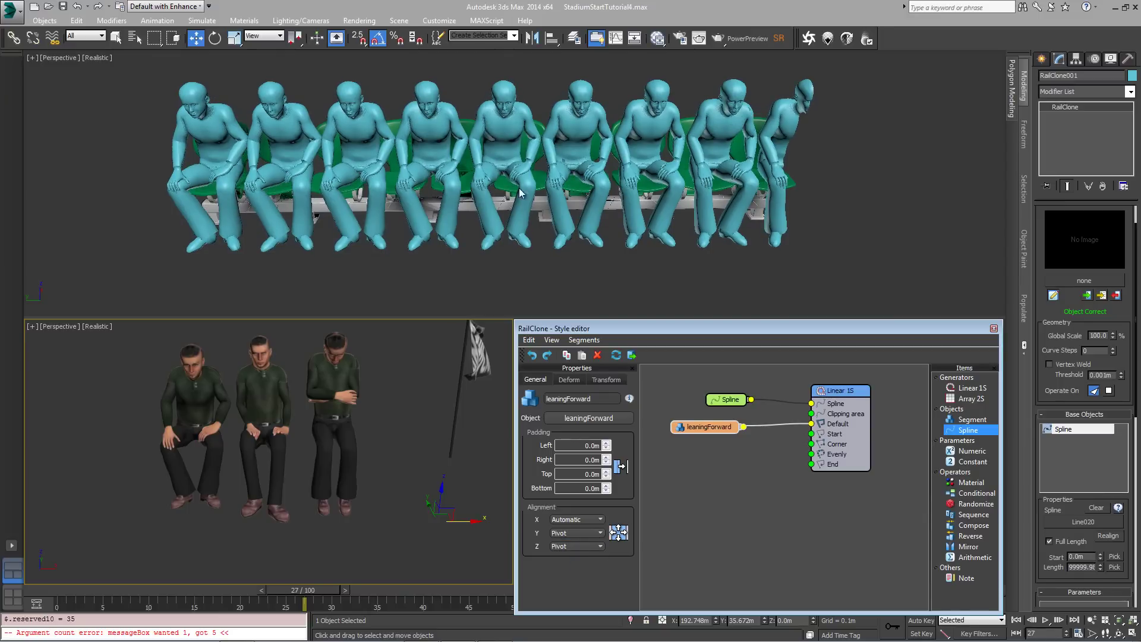
{"action": "left_click_drag", "start_coordinate": [710, 428], "coordinate": [709, 424]}
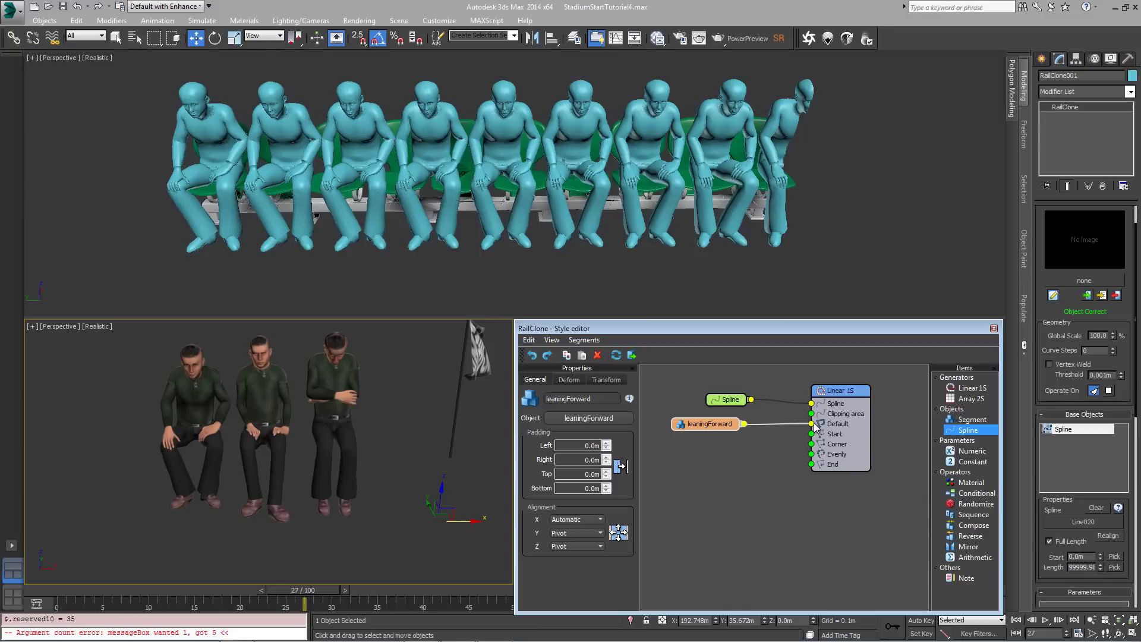
{"action": "left_click_drag", "start_coordinate": [815, 426], "coordinate": [811, 454]}
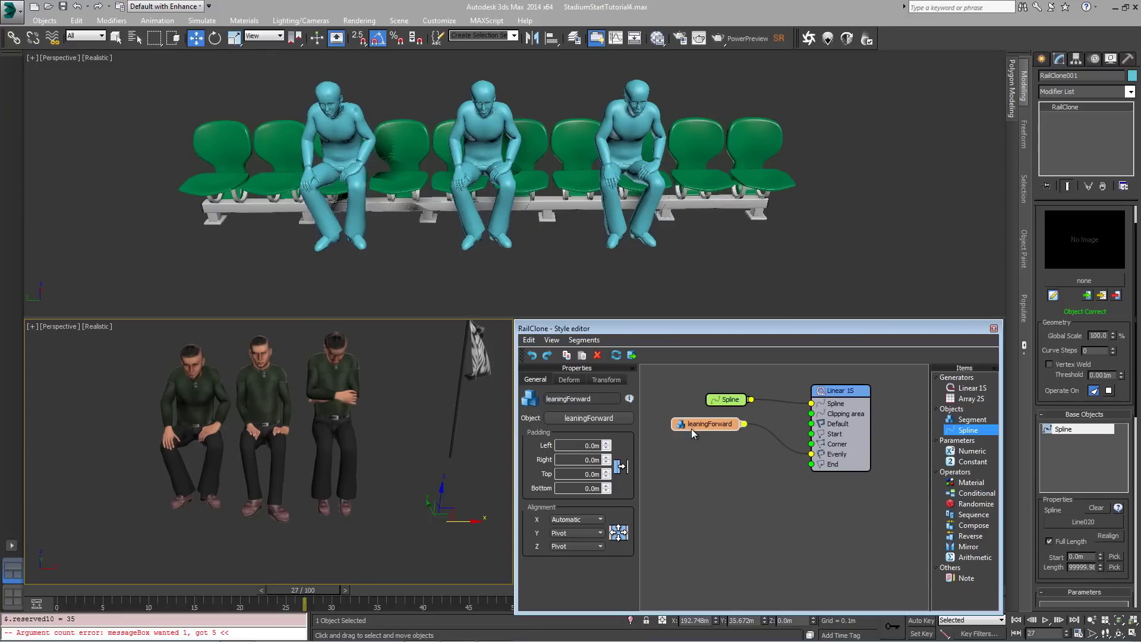
Set the Linear 1S Evenly distance to 0.43m and turn off Justify.
{"action": "left_click_drag", "start_coordinate": [692, 434], "coordinate": [701, 466]}
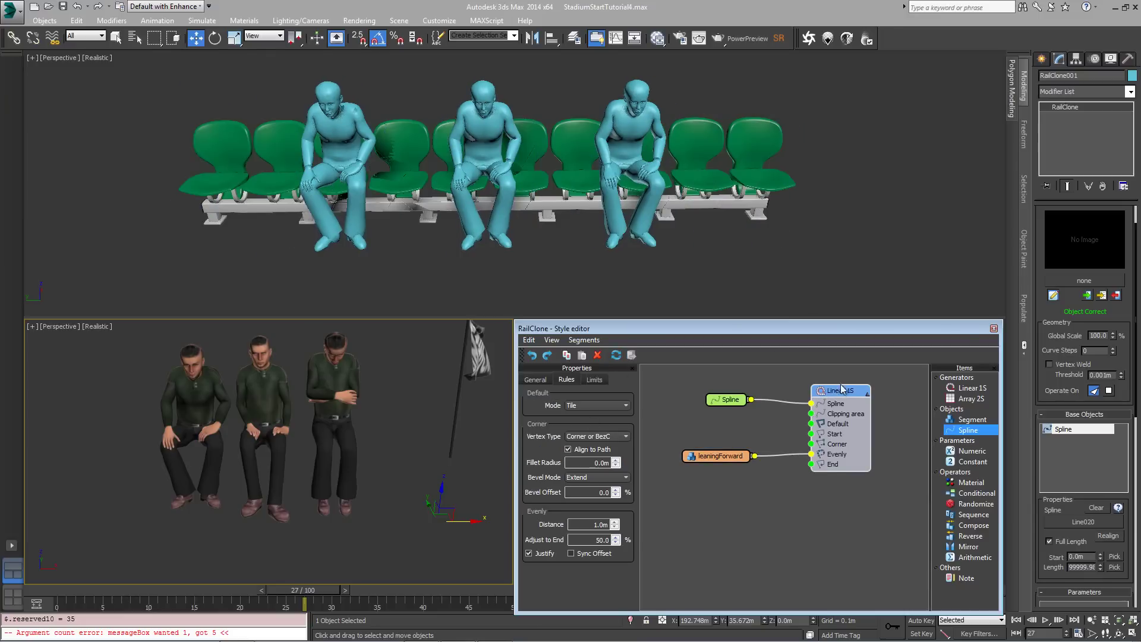
{"action": "left_click_drag", "start_coordinate": [844, 398], "coordinate": [843, 399]}
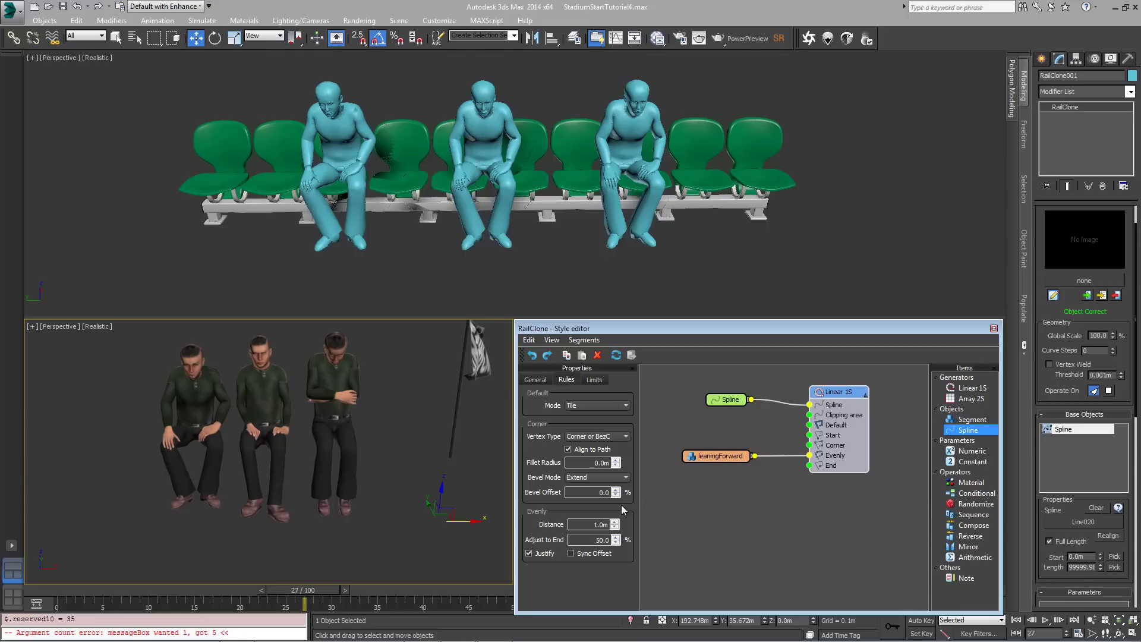
{"action": "left_click_drag", "start_coordinate": [614, 527], "coordinate": [614, 535]}
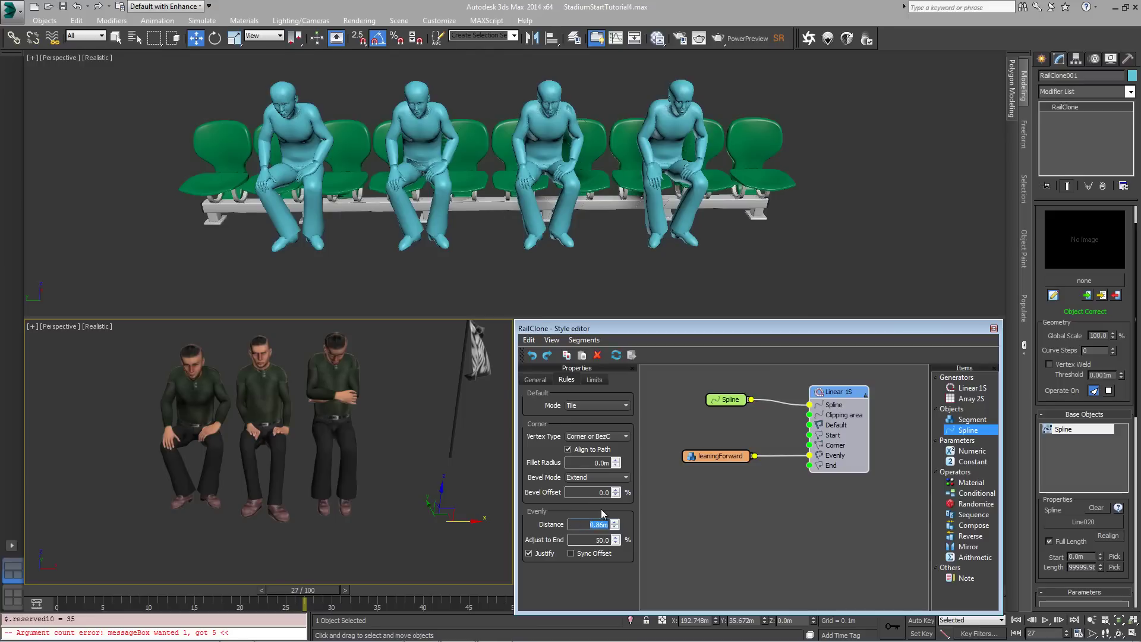
{"action": "type", "text": "0.43"}
{"action": "key", "text": "Return"}
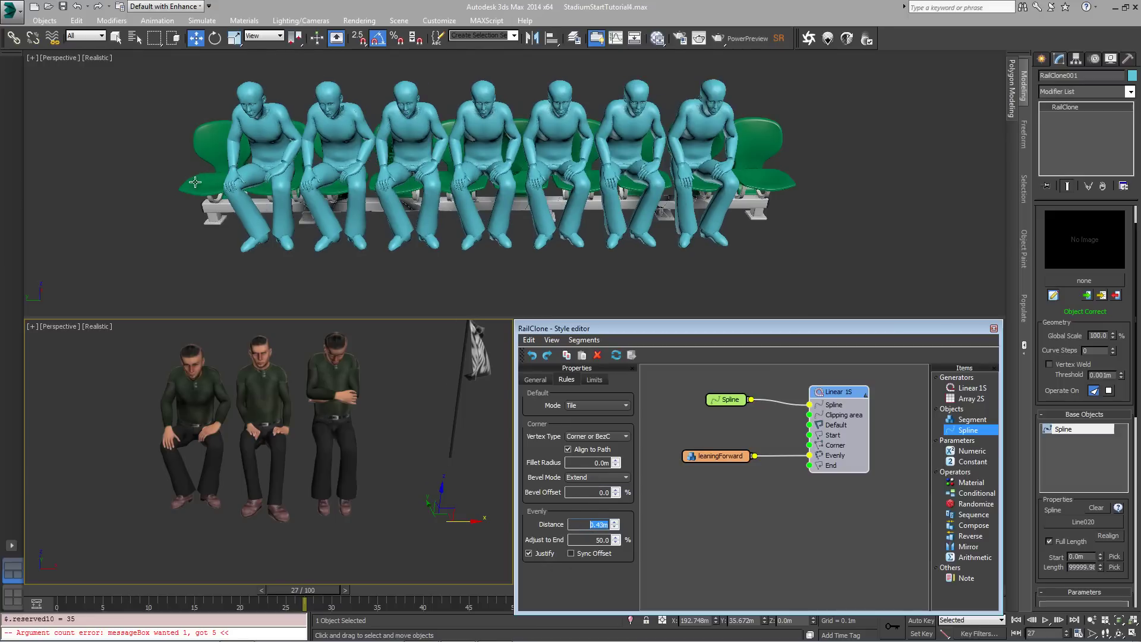
{"action": "left_click", "coordinate": [540, 552]}
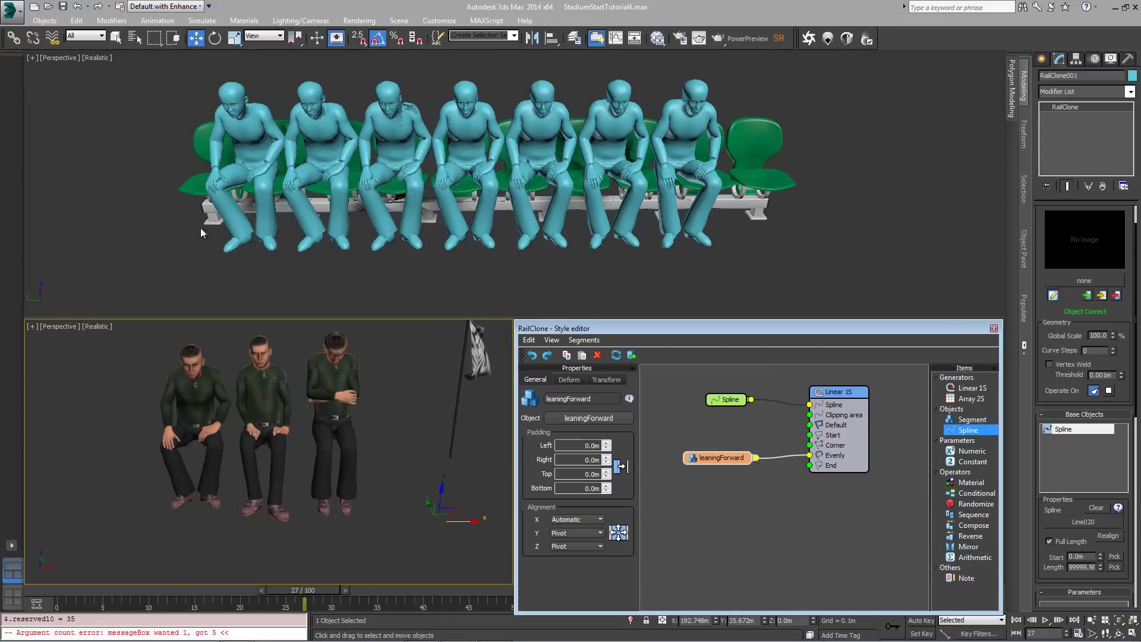
Give leaningForward Left X alignment and a -1.95m Padding Right.
{"action": "left_click_drag", "start_coordinate": [704, 463], "coordinate": [703, 456]}
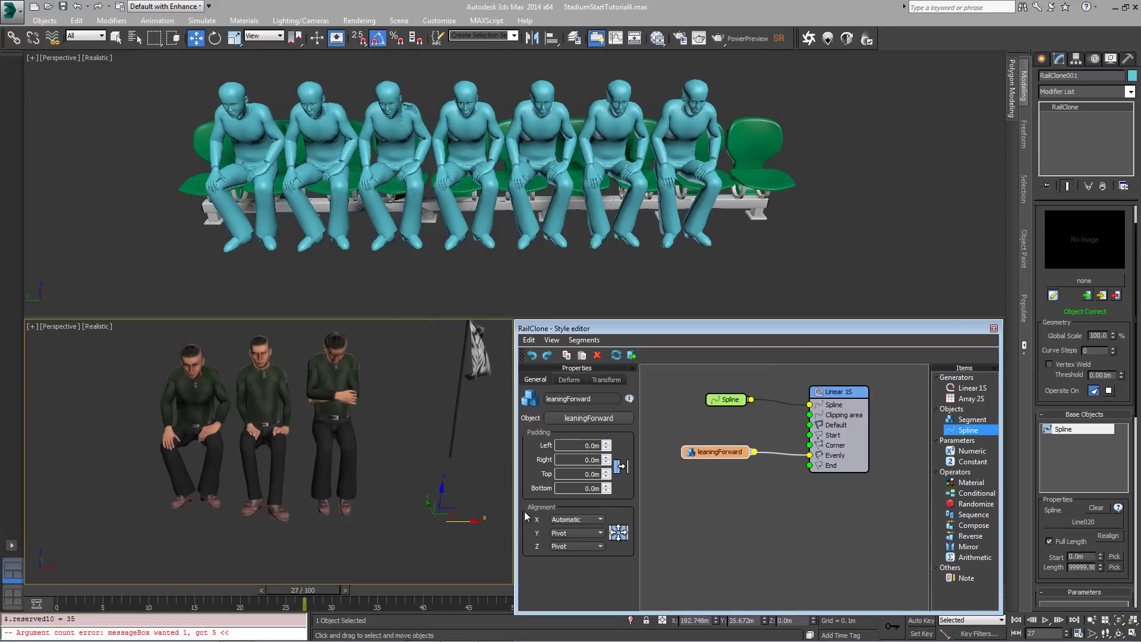
{"action": "left_click", "coordinate": [576, 519]}
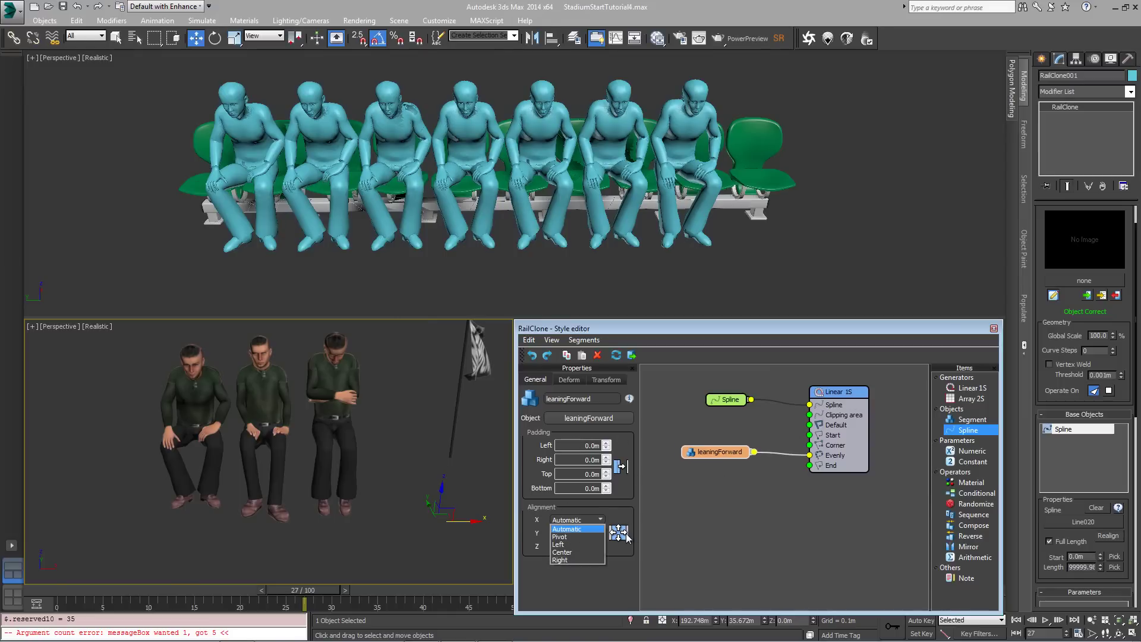
{"action": "left_click", "coordinate": [583, 544]}
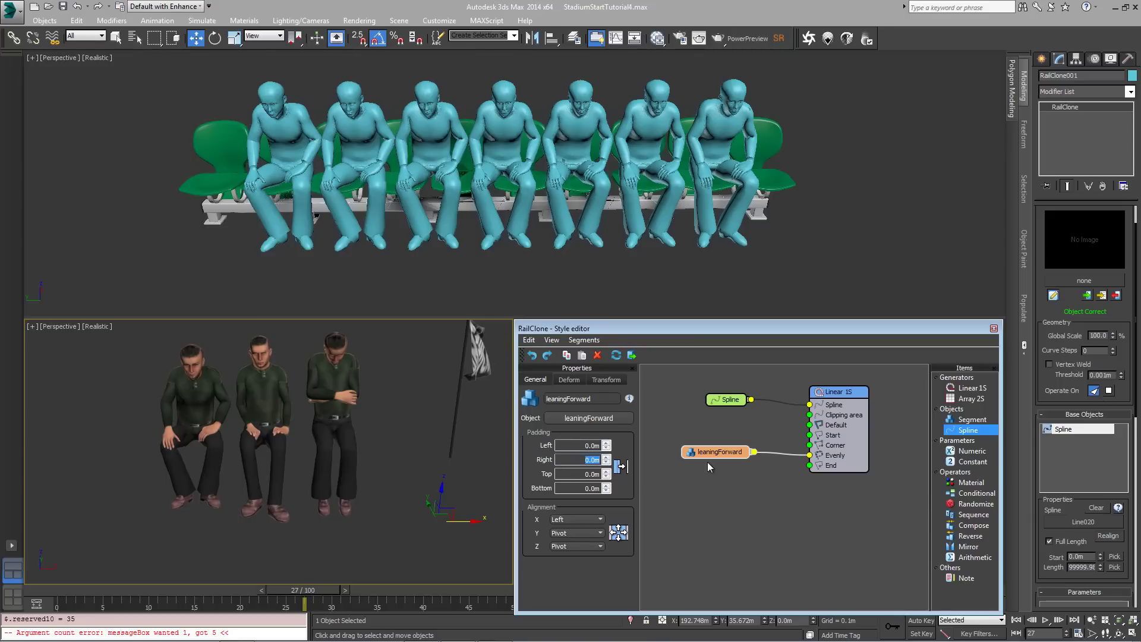
{"action": "type", "text": "-1.95"}
{"action": "key", "text": "Return"}
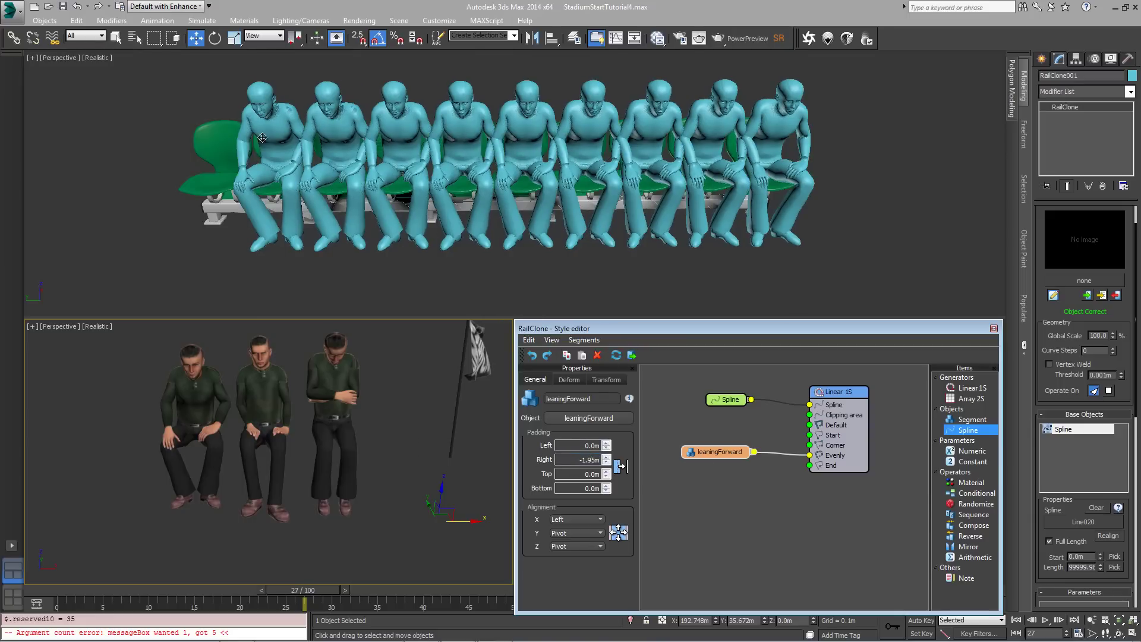
{"action": "middle_click_drag", "start_coordinate": [262, 138], "coordinate": [410, 205], "text": "alt"}
Set leaningForward's Transform X Translation to -0.004m.
{"action": "scroll", "coordinate": [420, 212], "scroll_direction": "up", "scroll_amount": 5}
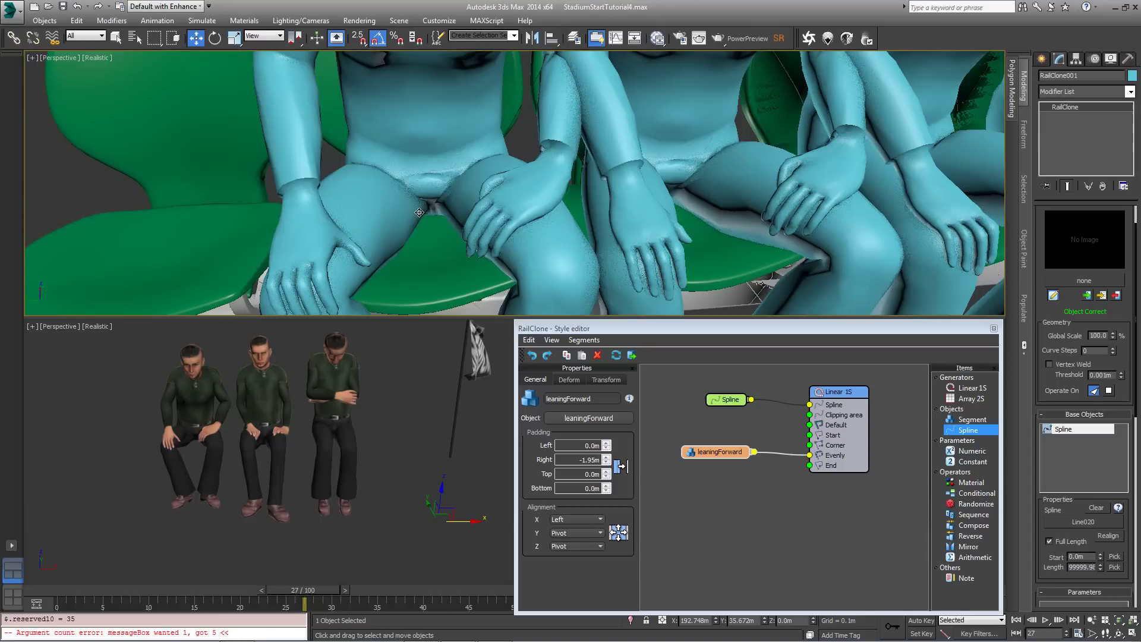
{"action": "scroll", "coordinate": [420, 212], "scroll_direction": "down", "scroll_amount": 8}
{"action": "middle_click_drag", "start_coordinate": [581, 167], "coordinate": [526, 259]}
{"action": "scroll", "coordinate": [527, 192], "scroll_direction": "up", "scroll_amount": 6}
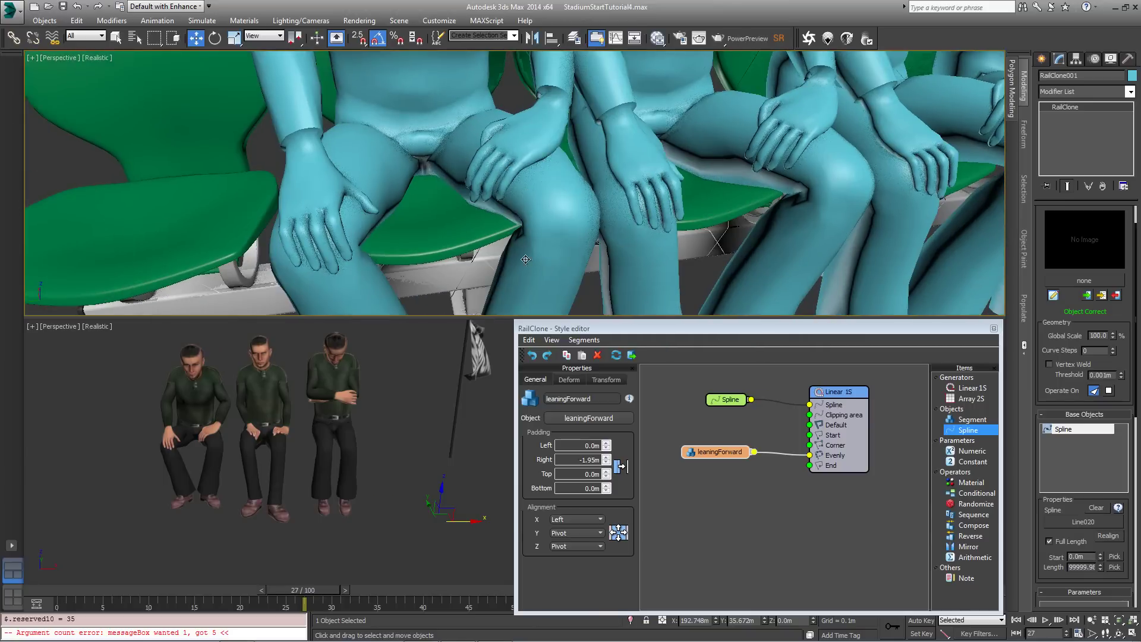
{"action": "left_click", "coordinate": [606, 381]}
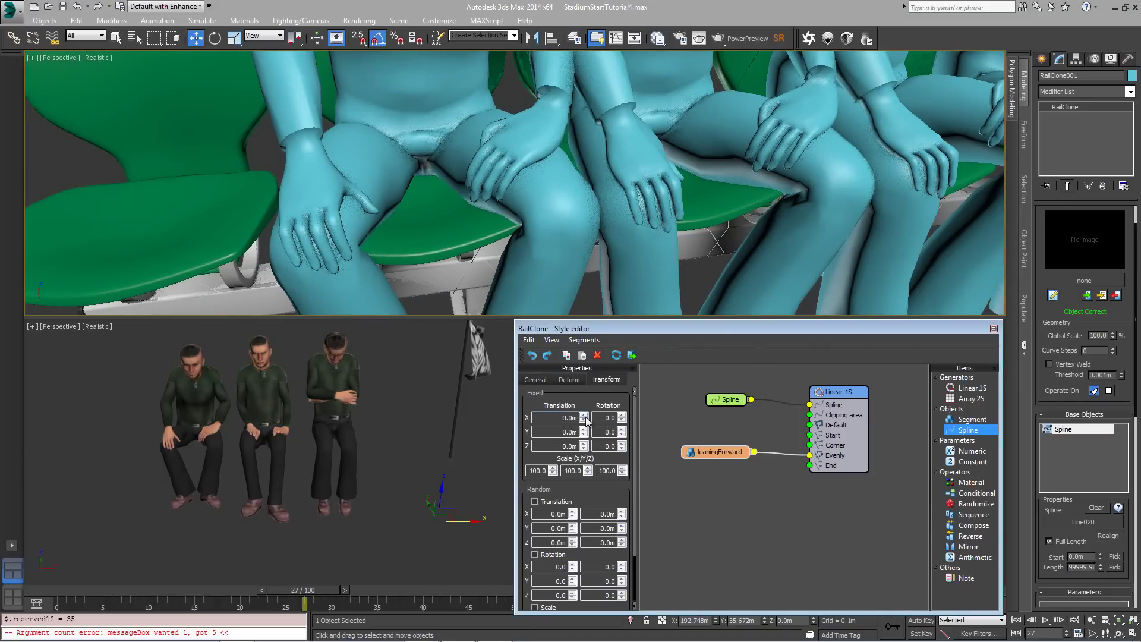
{"action": "left_click_drag", "start_coordinate": [585, 419], "coordinate": [623, 209]}
{"action": "scroll", "coordinate": [622, 209], "scroll_direction": "down", "scroll_amount": 6}
{"action": "left_click_drag", "start_coordinate": [722, 451], "coordinate": [707, 426]}
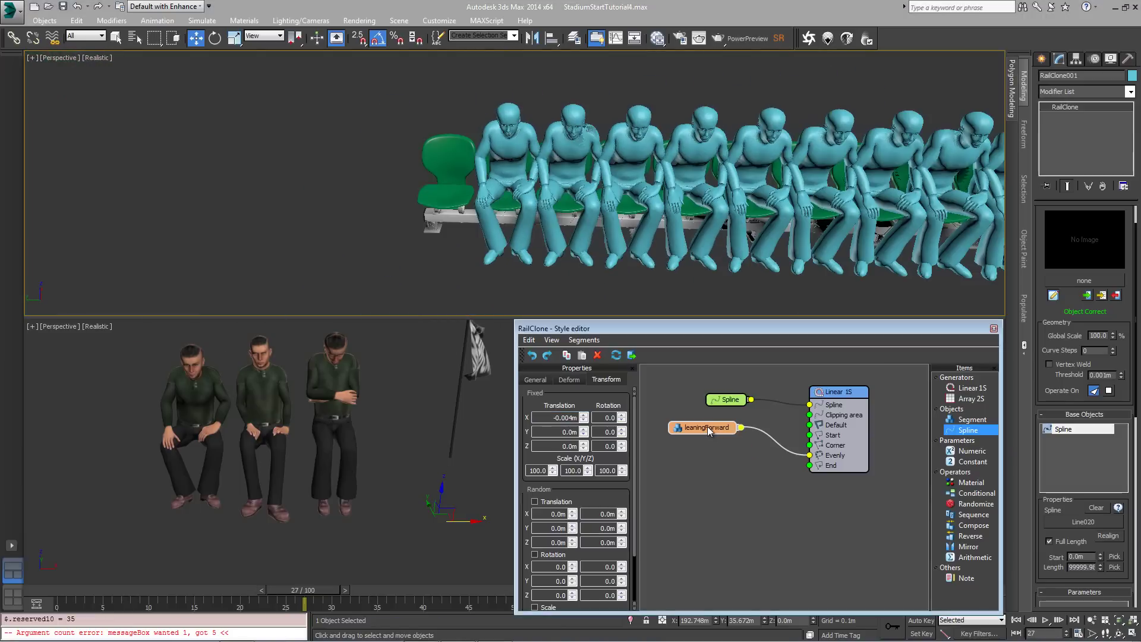
Copy and paste the leaningForward node and connect the copy to the Evenly input.
{"action": "right_click", "coordinate": [707, 429]}
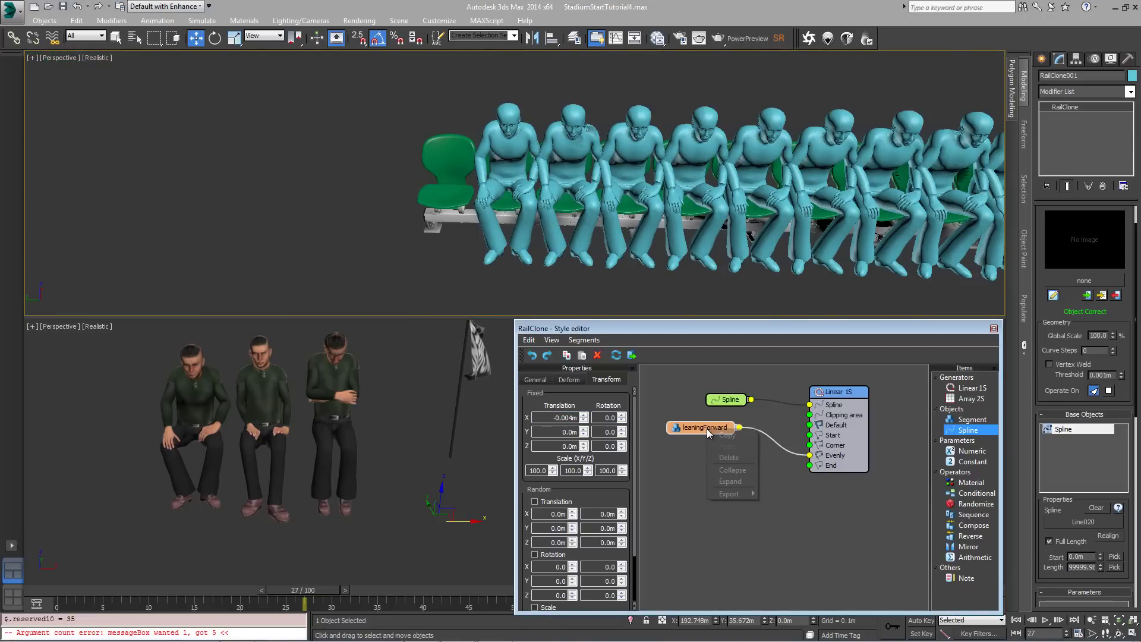
{"action": "left_click", "coordinate": [718, 436]}
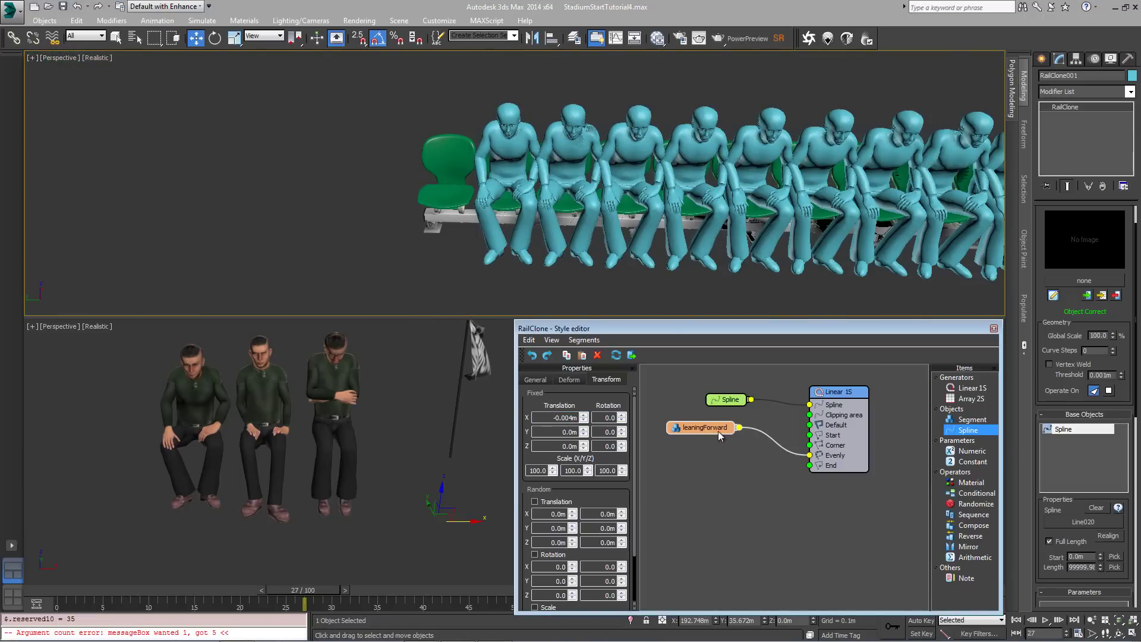
{"action": "right_click", "coordinate": [697, 455]}
{"action": "left_click", "coordinate": [713, 471]}
{"action": "mouse_move", "coordinate": [713, 470]}
{"action": "left_mouse_down"}
{"action": "mouse_move", "coordinate": [677, 465]}
{"action": "mouse_move", "coordinate": [809, 456]}
{"action": "left_mouse_up"}
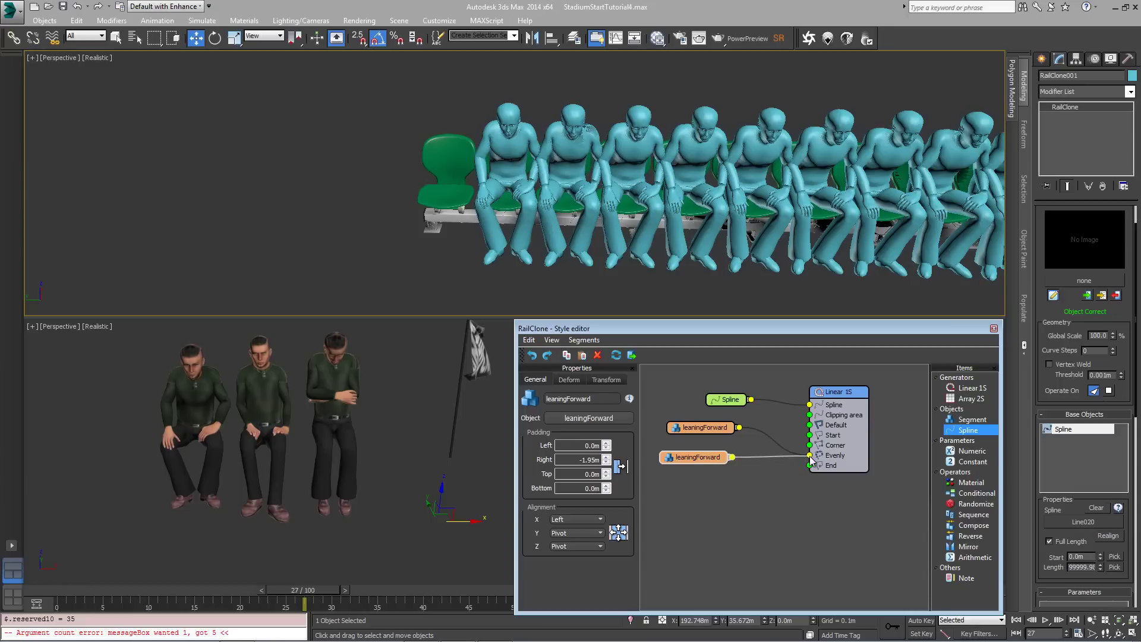
{"action": "left_click_drag", "start_coordinate": [697, 457], "coordinate": [695, 460]}
Make the copy use H_DDS_MidRes with a 0.006m X translation.
{"action": "left_click", "coordinate": [589, 418]}
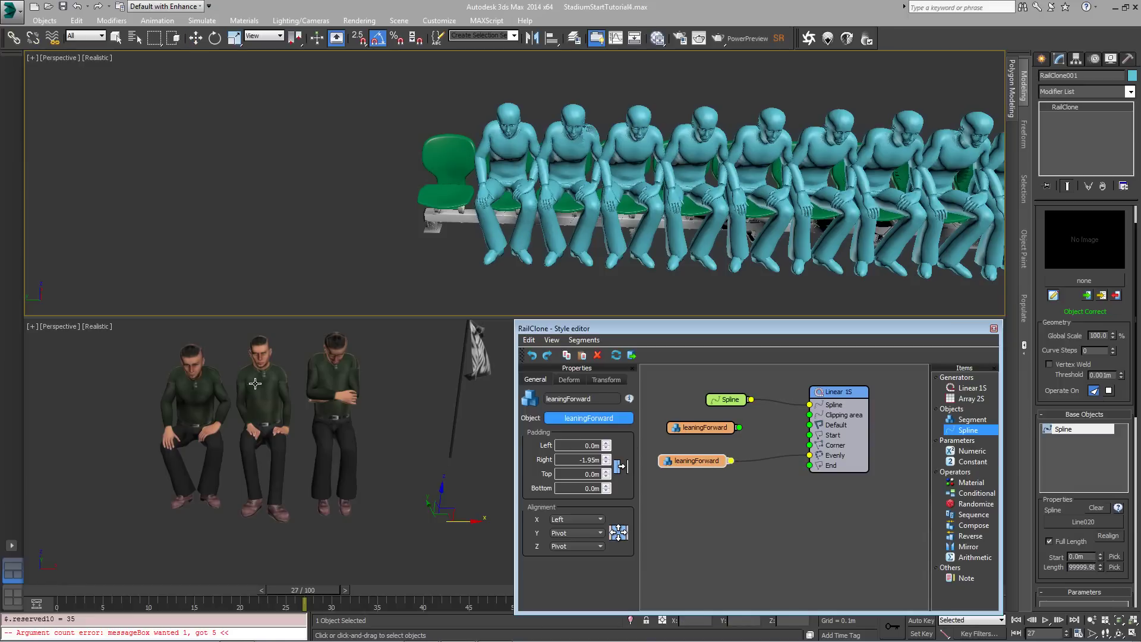
{"action": "left_click", "coordinate": [257, 379]}
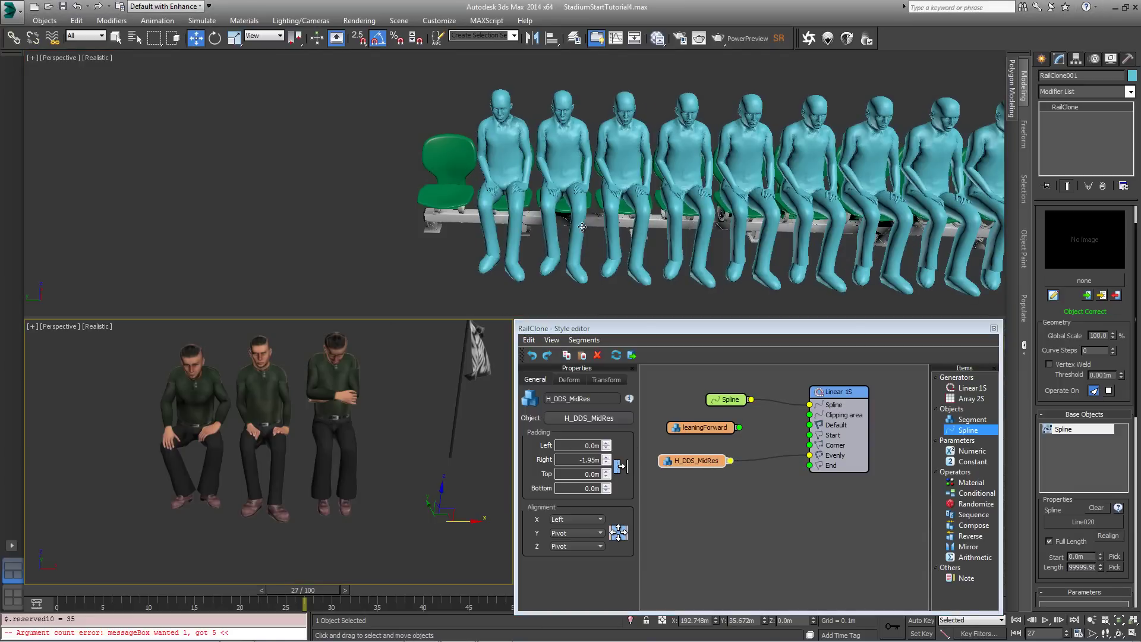
{"action": "middle_click_drag", "start_coordinate": [633, 214], "coordinate": [583, 236], "text": "alt"}
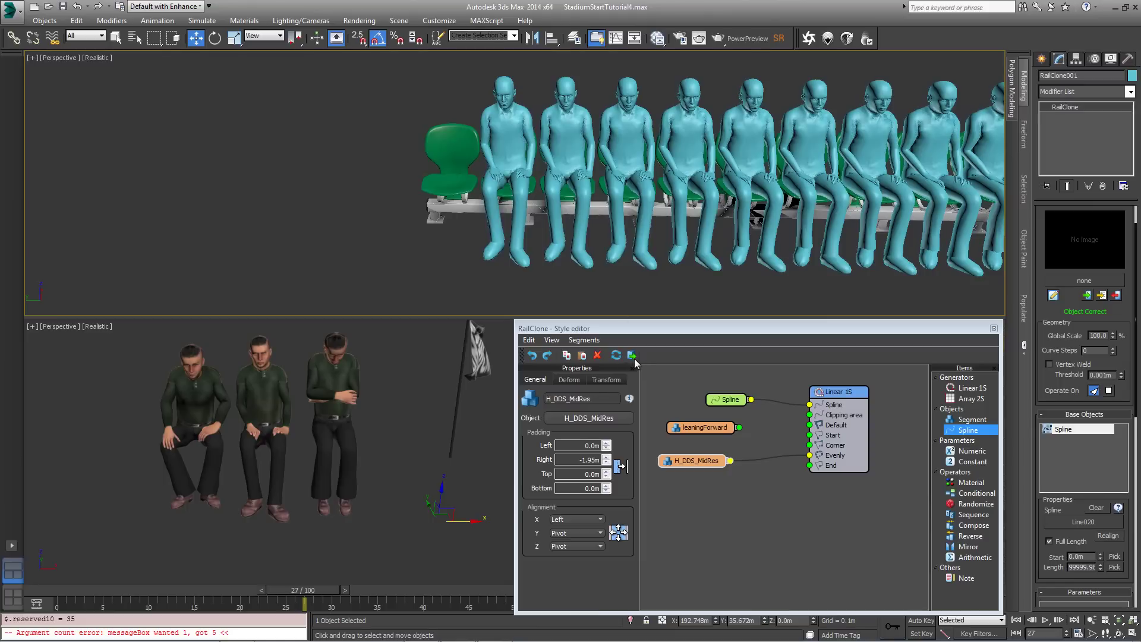
{"action": "left_click", "coordinate": [605, 380]}
{"action": "left_click_drag", "start_coordinate": [583, 418], "coordinate": [583, 420]}
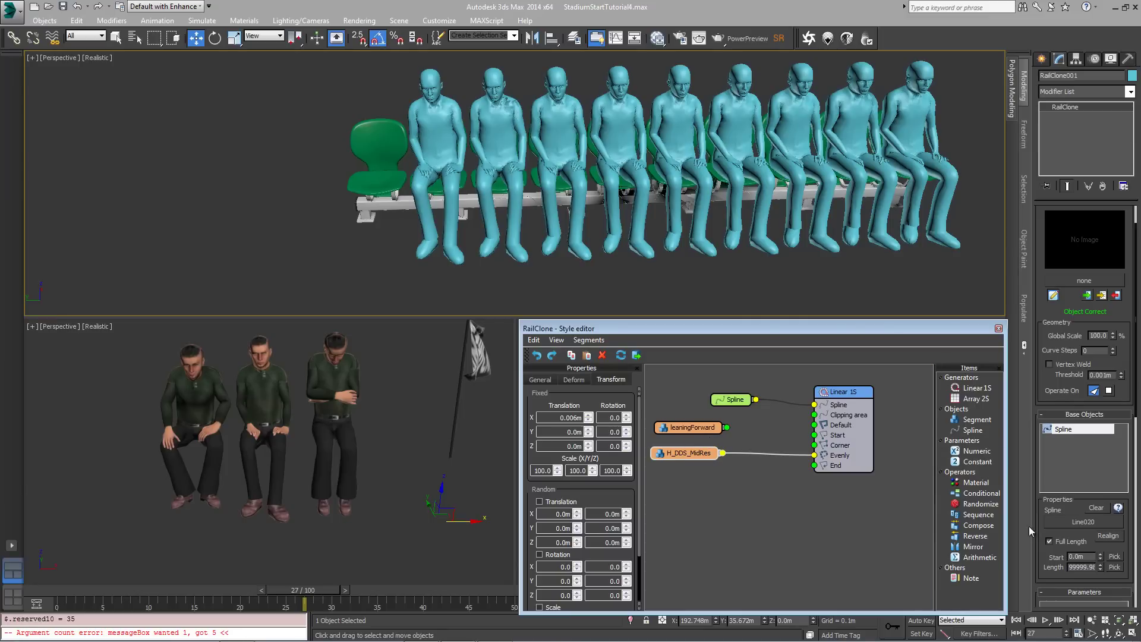
Add a Randomize operator and feed H_DDS_MidRes into it.
{"action": "left_click_drag", "start_coordinate": [979, 503], "coordinate": [743, 456]}
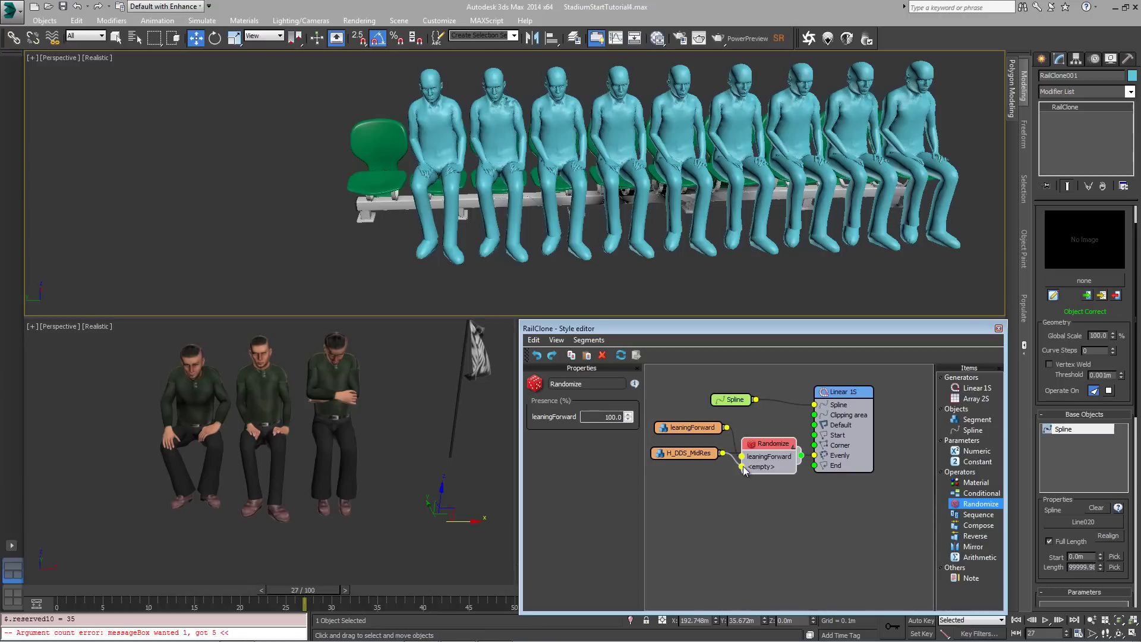
{"action": "left_click_drag", "start_coordinate": [744, 470], "coordinate": [815, 456]}
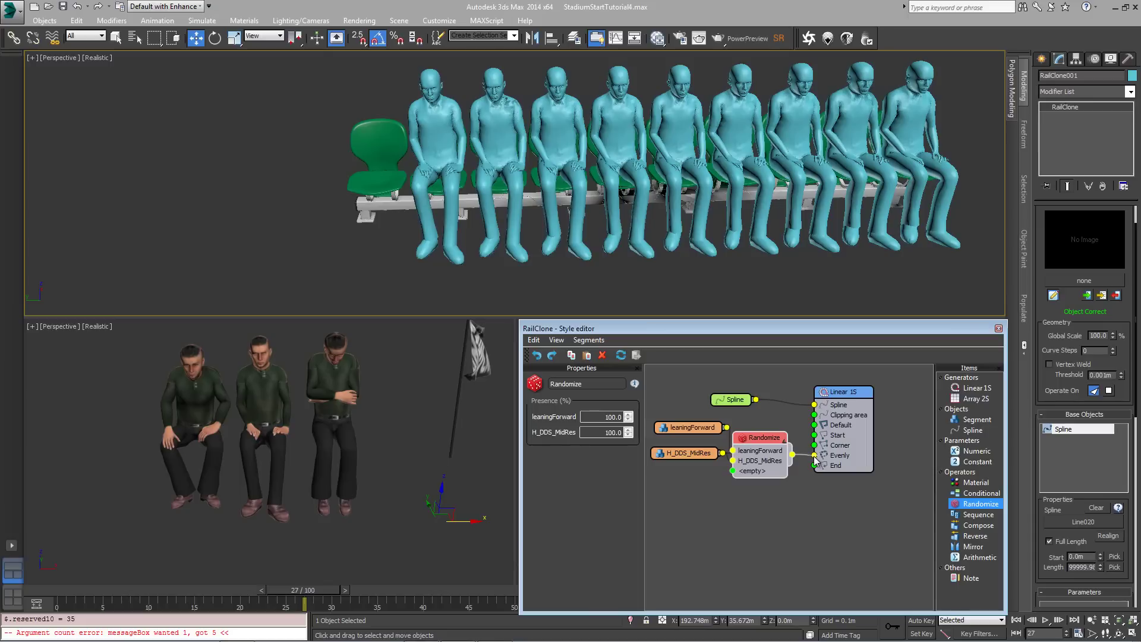
{"action": "left_click", "coordinate": [703, 487]}
{"action": "scroll", "coordinate": [704, 443], "scroll_direction": "down", "scroll_amount": 1}
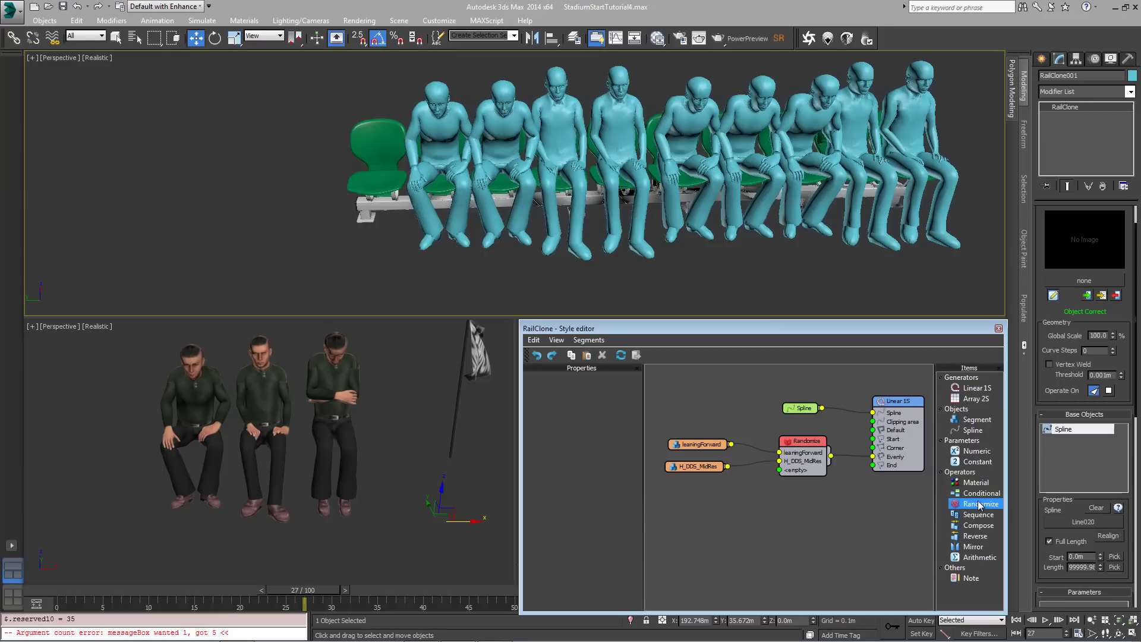
Add two Mirror operators, one per figure, and connect both into Randomize.
{"action": "left_click_drag", "start_coordinate": [972, 546], "coordinate": [742, 539]}
{"action": "left_click_drag", "start_coordinate": [750, 499], "coordinate": [717, 544]}
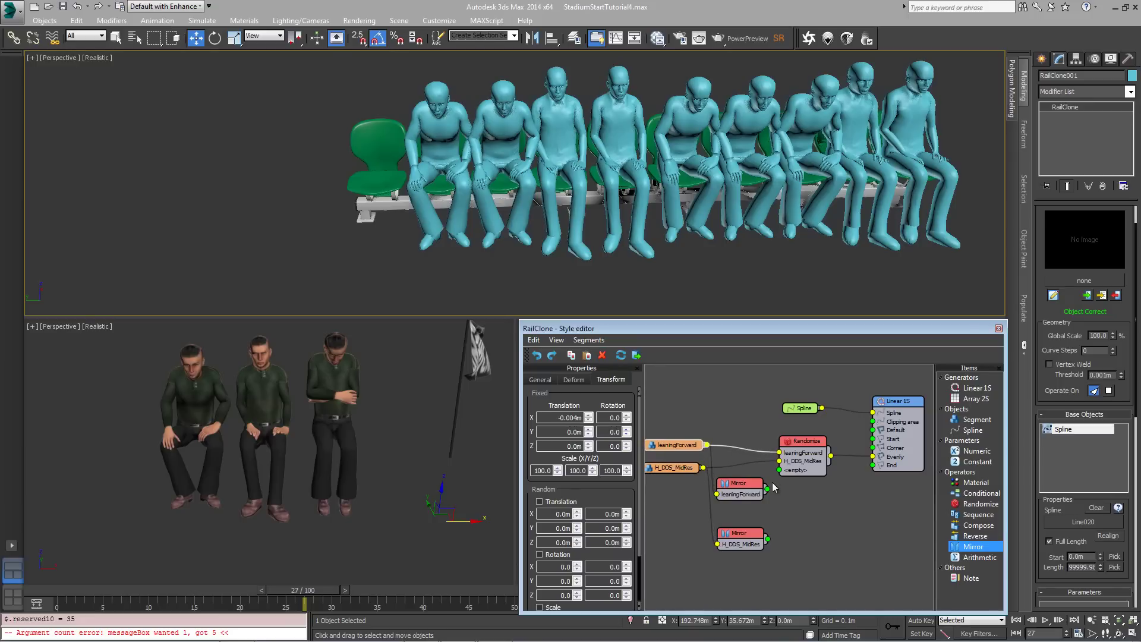
{"action": "left_click_drag", "start_coordinate": [767, 491], "coordinate": [779, 469]}
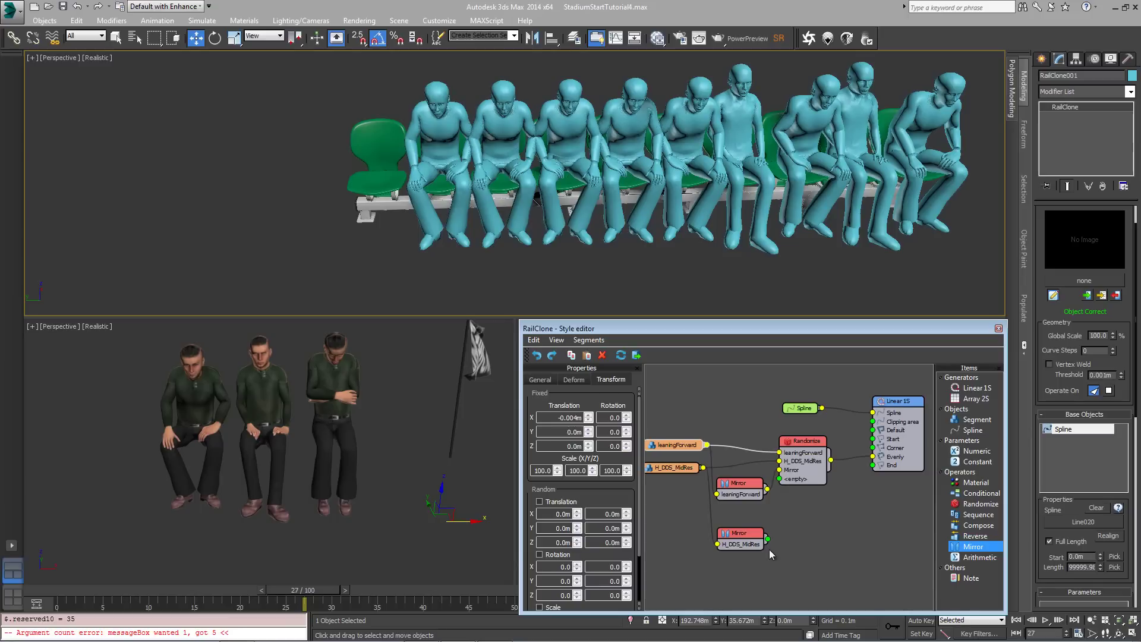
{"action": "left_click_drag", "start_coordinate": [769, 548], "coordinate": [773, 544]}
{"action": "left_click_drag", "start_coordinate": [785, 486], "coordinate": [779, 478]}
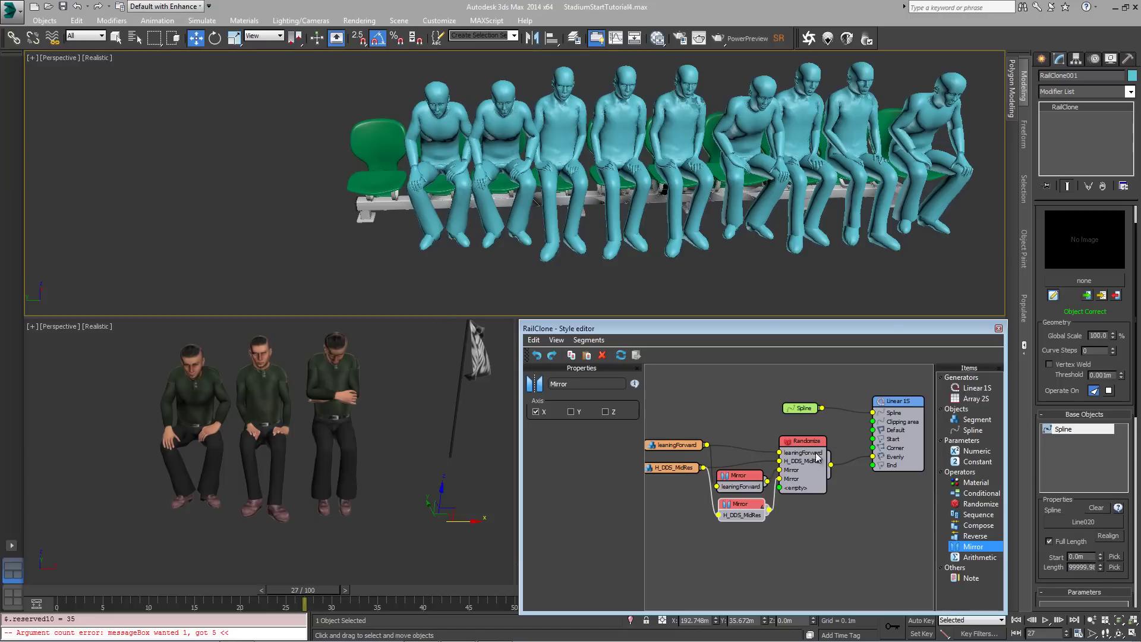
{"action": "left_click_drag", "start_coordinate": [815, 447], "coordinate": [873, 438]}
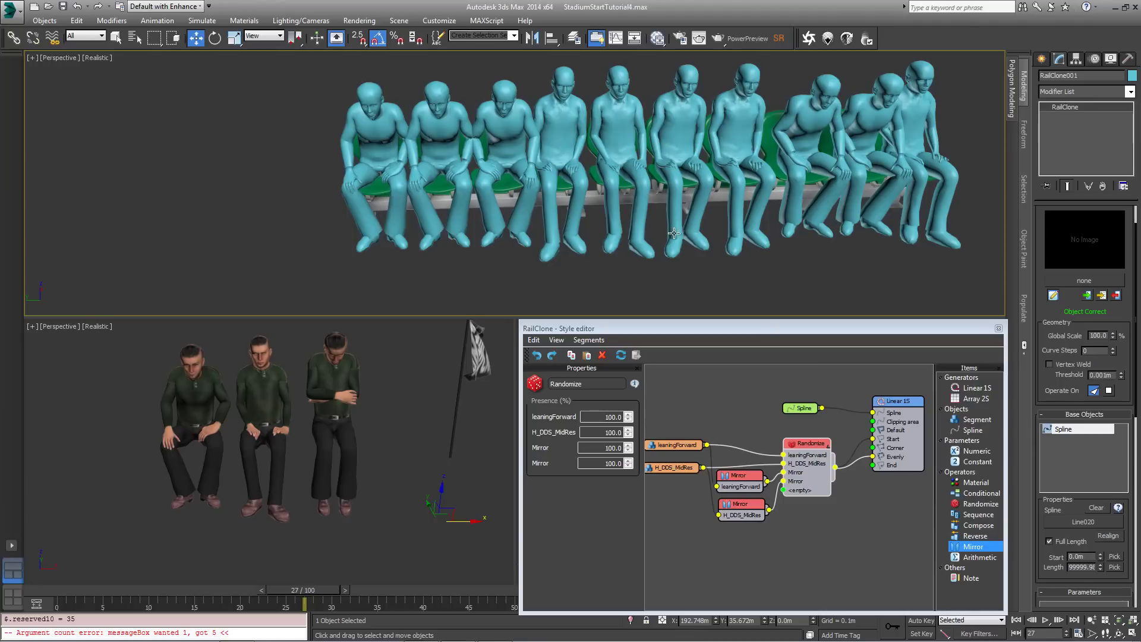
Add an empty Segment node and connect it to Randomize.
{"action": "left_click_drag", "start_coordinate": [957, 419], "coordinate": [951, 427]}
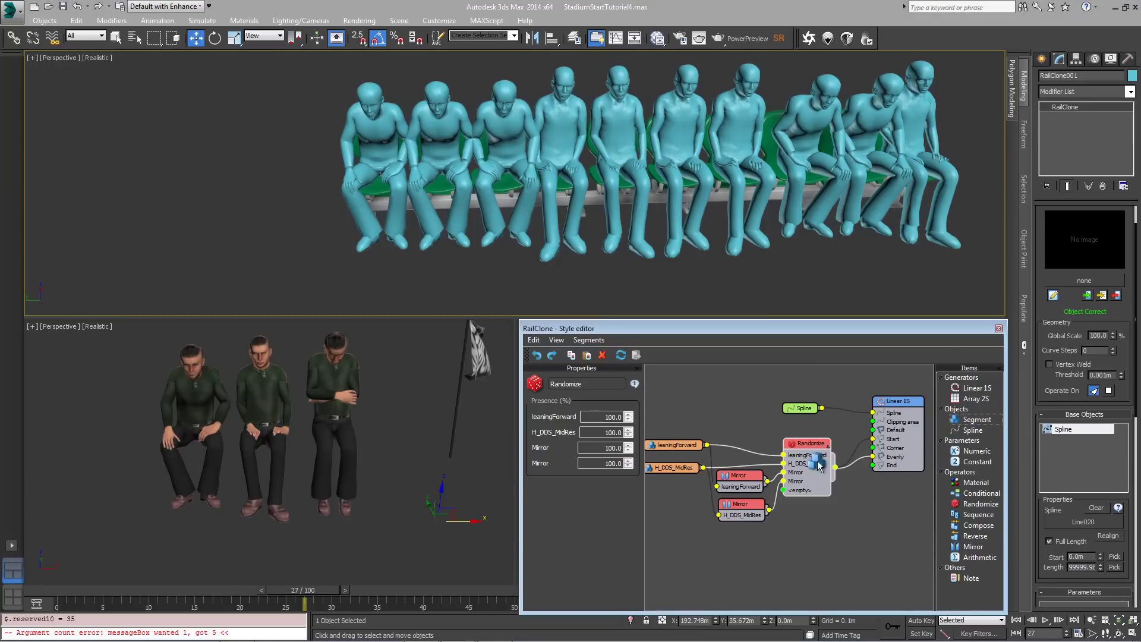
{"action": "left_click_drag", "start_coordinate": [957, 421], "coordinate": [724, 551]}
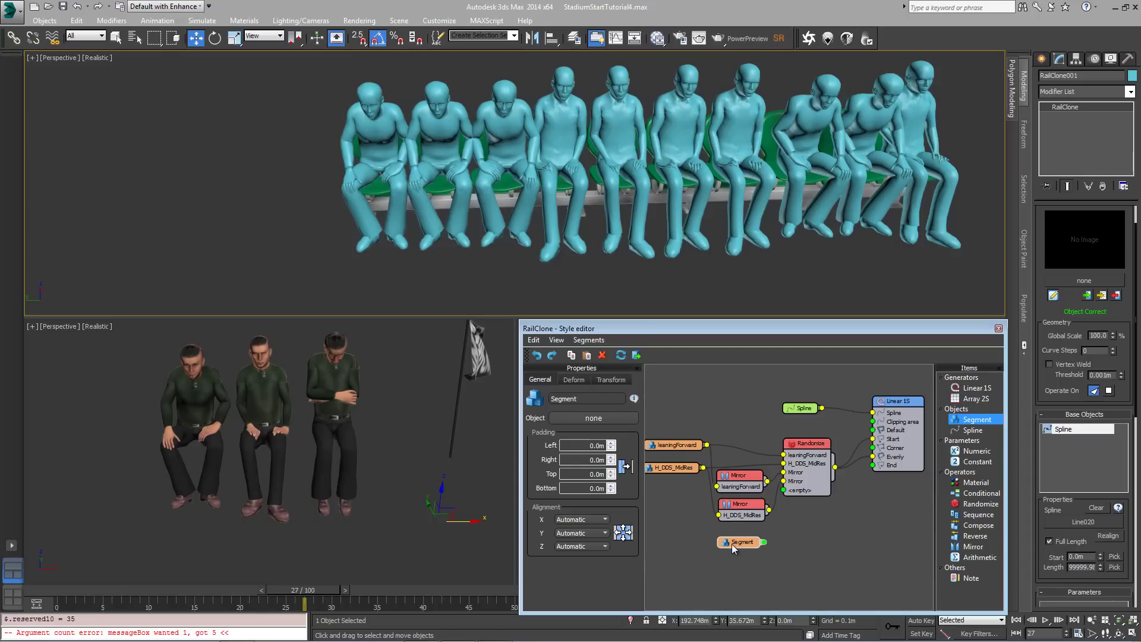
{"action": "left_click_drag", "start_coordinate": [764, 542], "coordinate": [785, 491]}
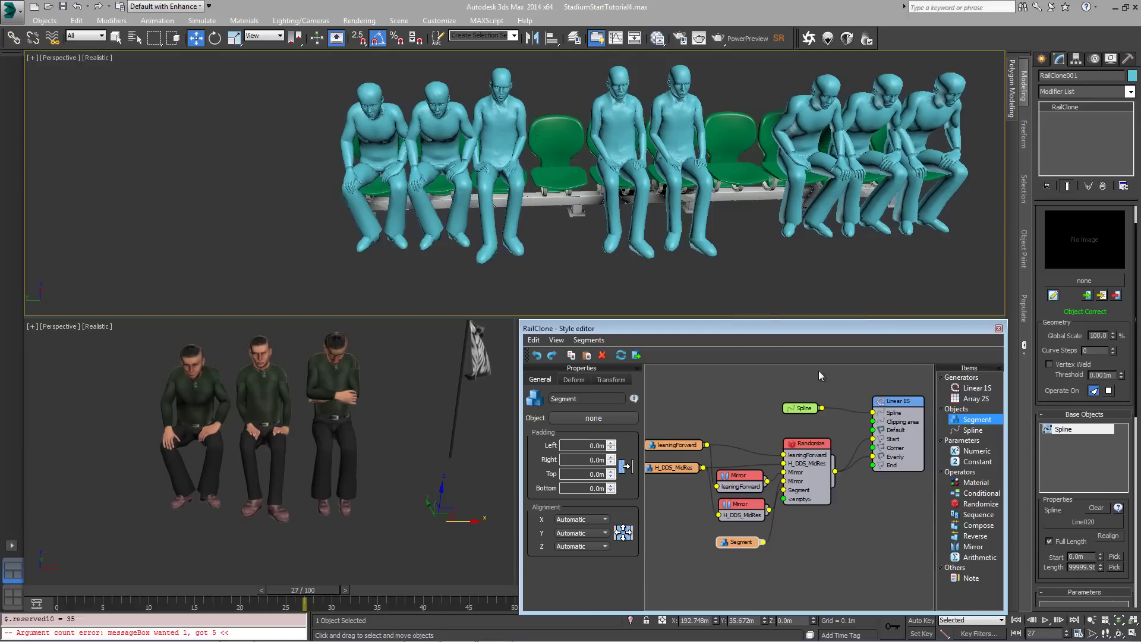
Set Randomize presence to 25 for the empty Segment and 200 for leaningForward.
{"action": "left_click", "coordinate": [803, 447]}
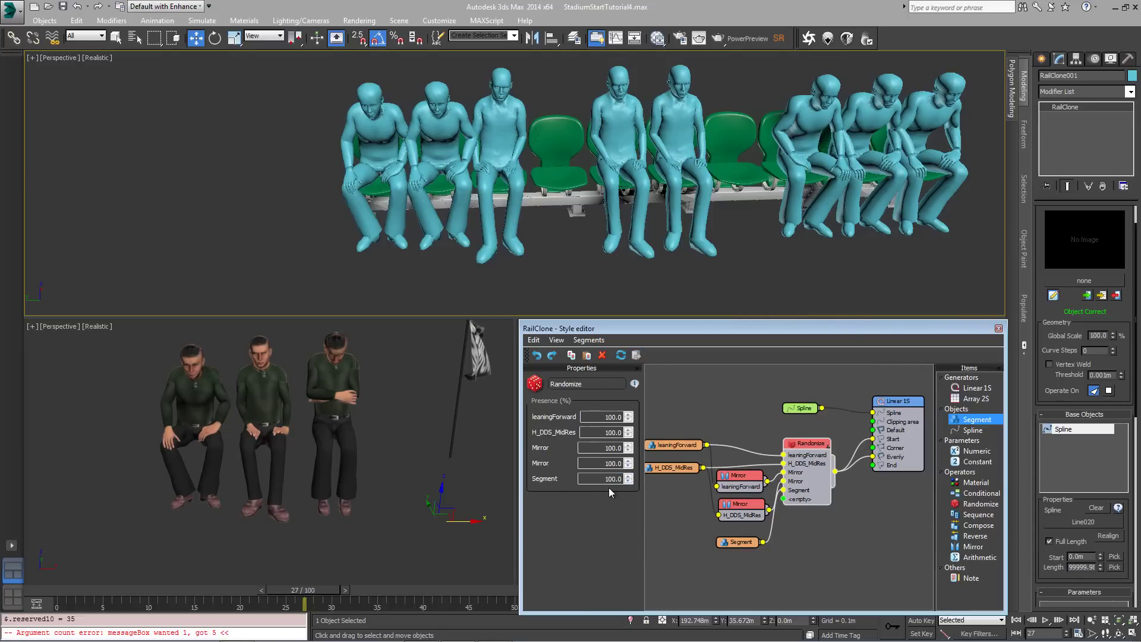
{"action": "left_click_drag", "start_coordinate": [595, 478], "coordinate": [669, 483]}
{"action": "type", "text": "25"}
{"action": "key", "text": "Return"}
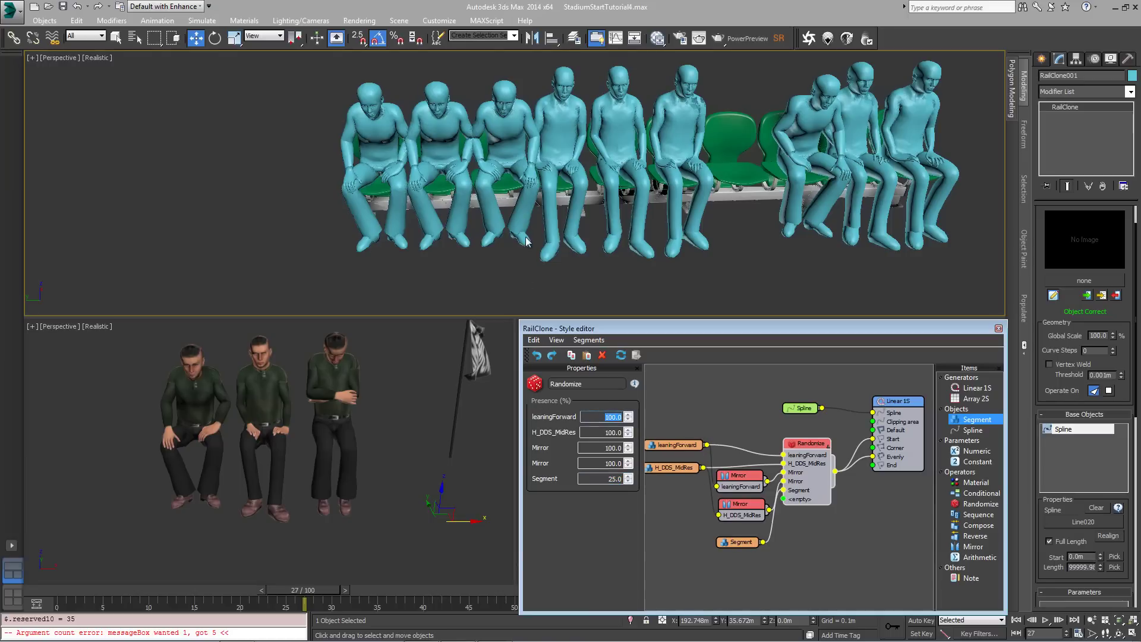
{"action": "type", "text": "200"}
{"action": "key", "text": "Return"}
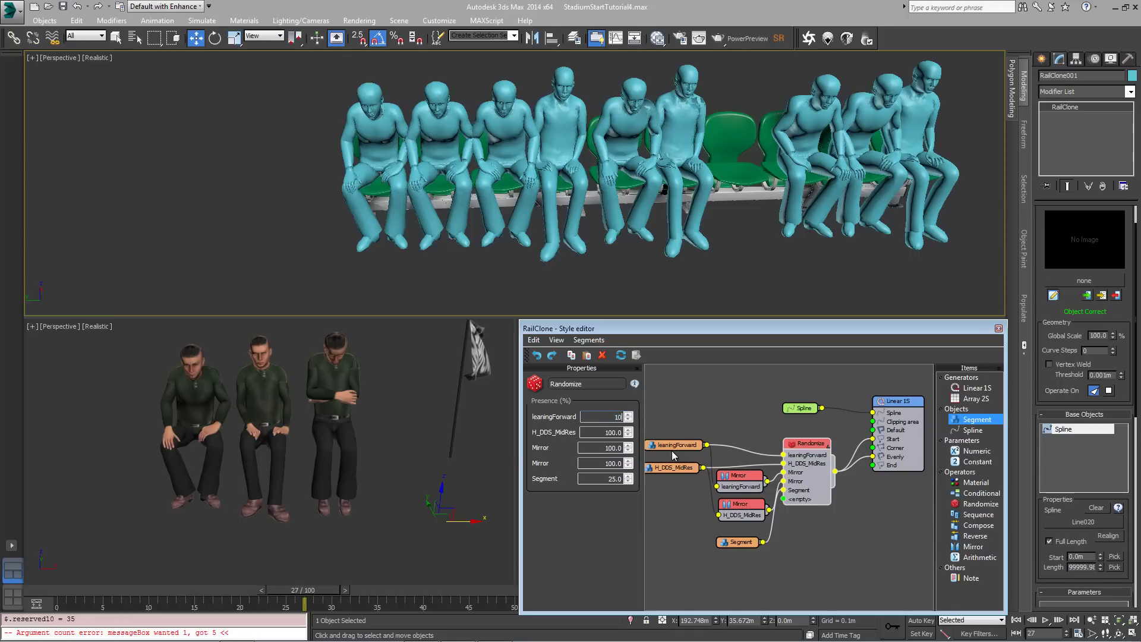
Rearrange the source nodes and Randomize node to tidy the graph.
{"action": "left_click", "coordinate": [672, 450]}
{"action": "left_click_drag", "start_coordinate": [740, 541], "coordinate": [732, 515]}
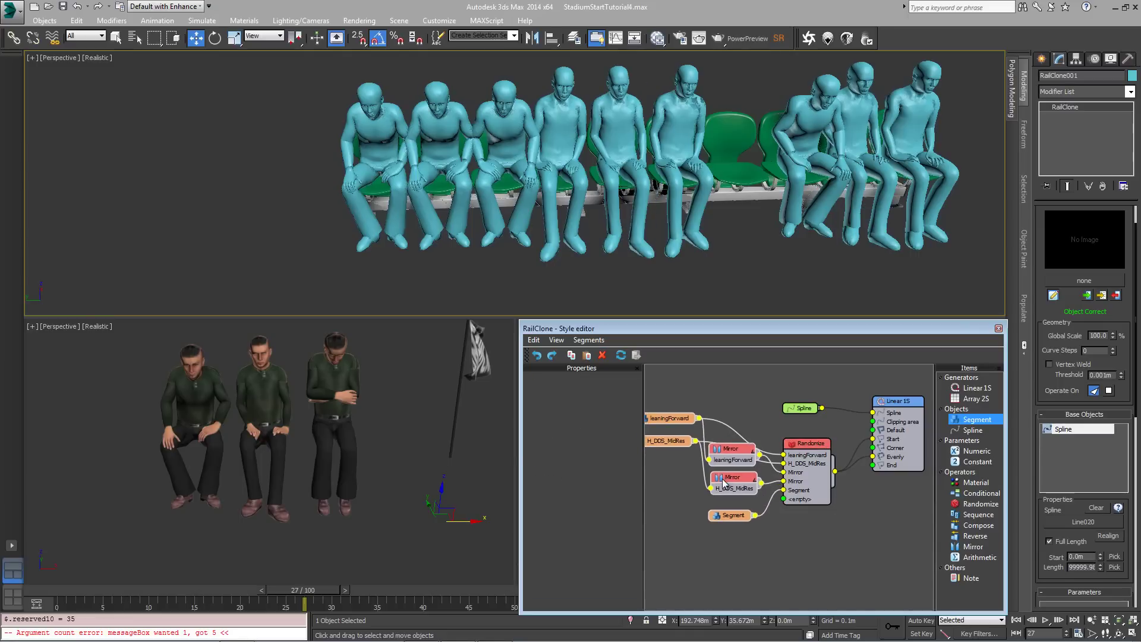
{"action": "left_click", "coordinate": [807, 456]}
{"action": "left_click_drag", "start_coordinate": [807, 456], "coordinate": [820, 439]}
{"action": "middle_click_drag", "start_coordinate": [801, 502], "coordinate": [812, 496]}
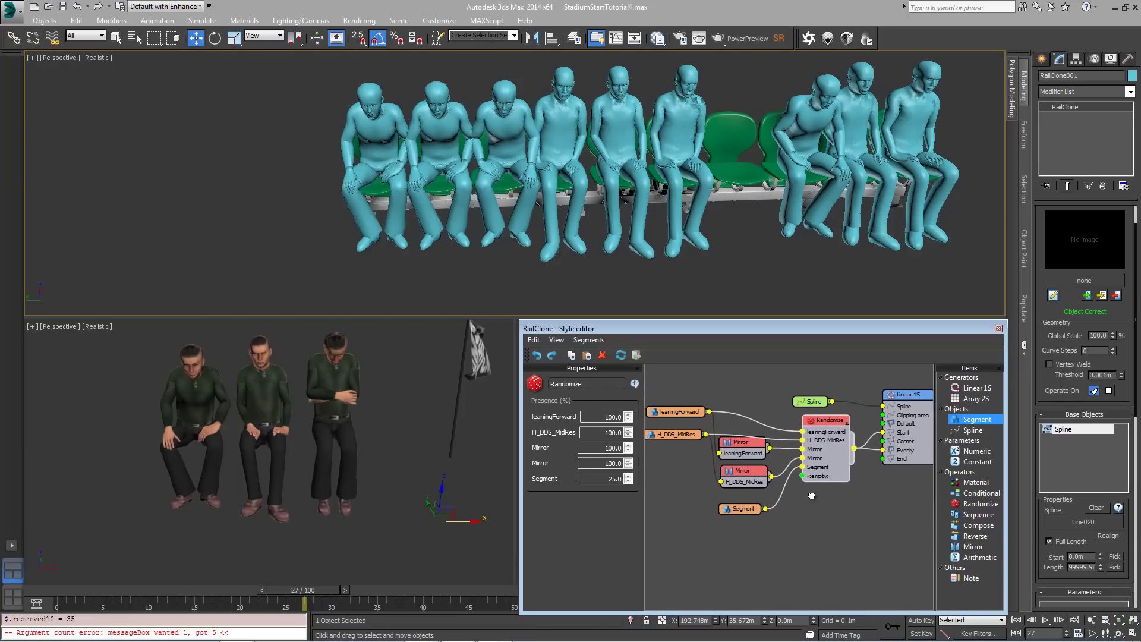
{"action": "scroll", "coordinate": [811, 496], "scroll_direction": "down", "scroll_amount": 3}
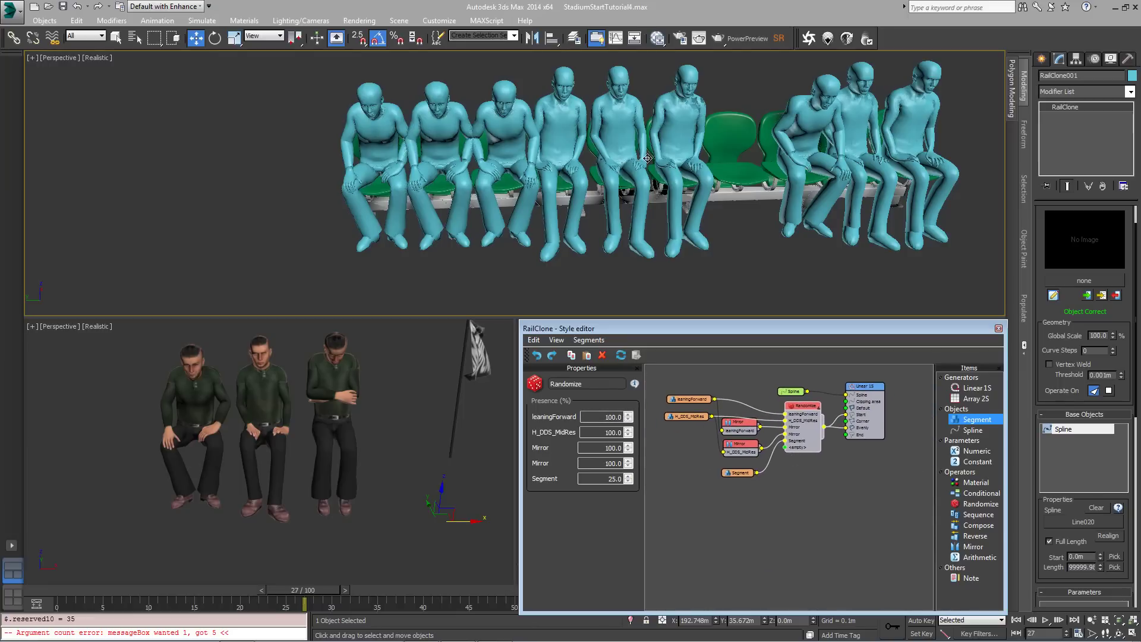
{"action": "middle_click_drag", "start_coordinate": [794, 471], "coordinate": [796, 492]}
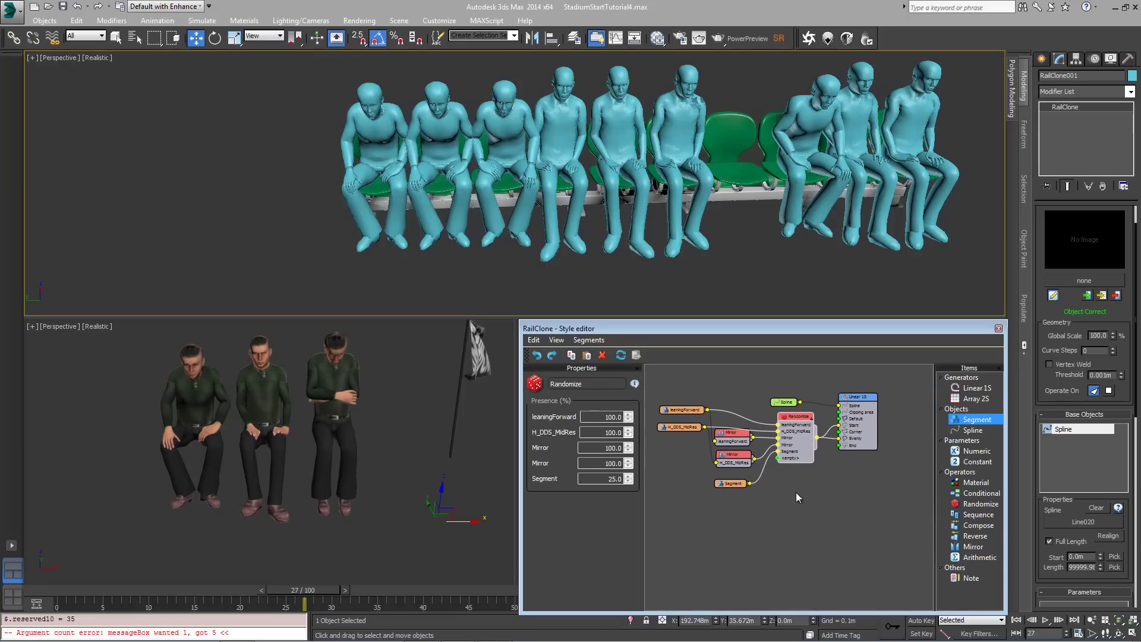
{"action": "left_click_drag", "start_coordinate": [788, 496], "coordinate": [675, 398]}
Assign the Audience Multi/Sub scene material to RailClone001 from the Slate Material Editor.
{"action": "key", "text": "m"}
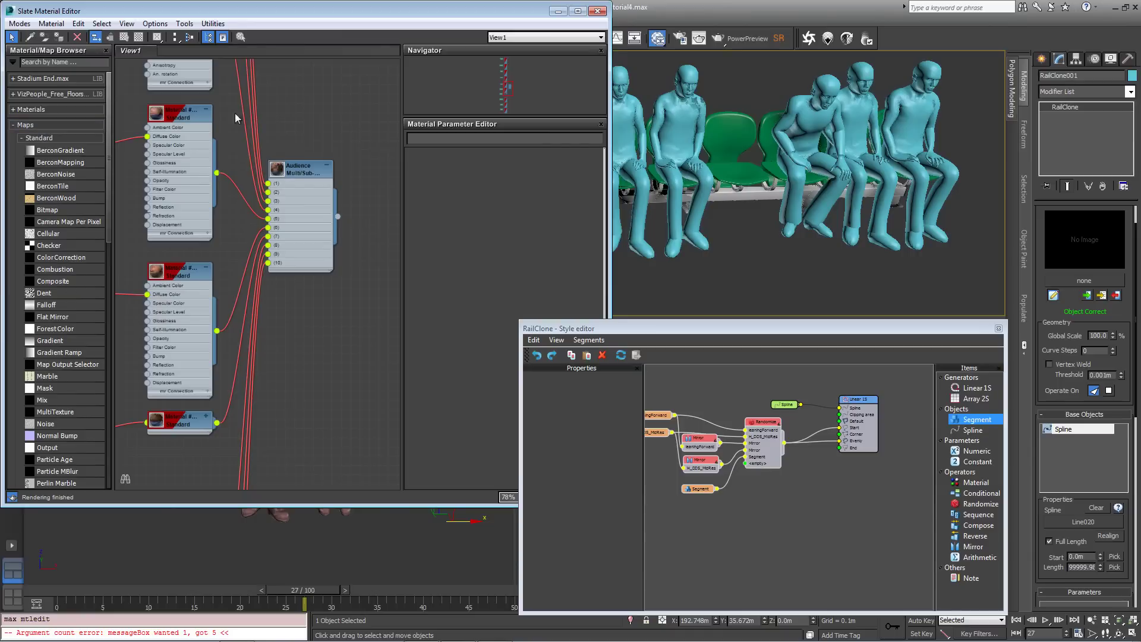
{"action": "left_click", "coordinate": [68, 123]}
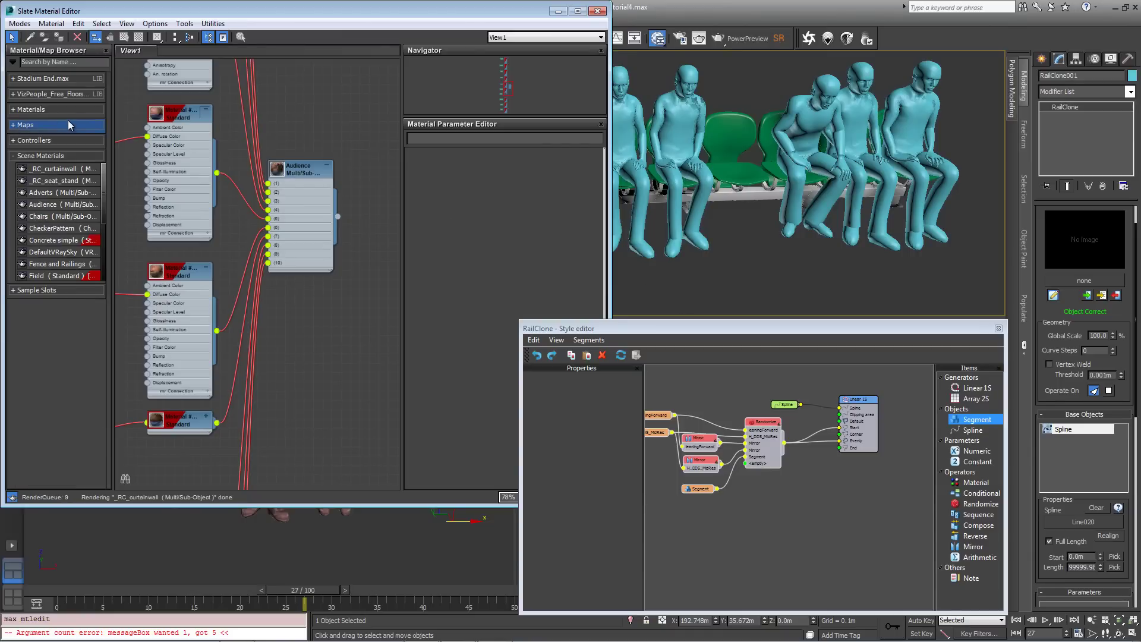
{"action": "double_click", "coordinate": [69, 204]}
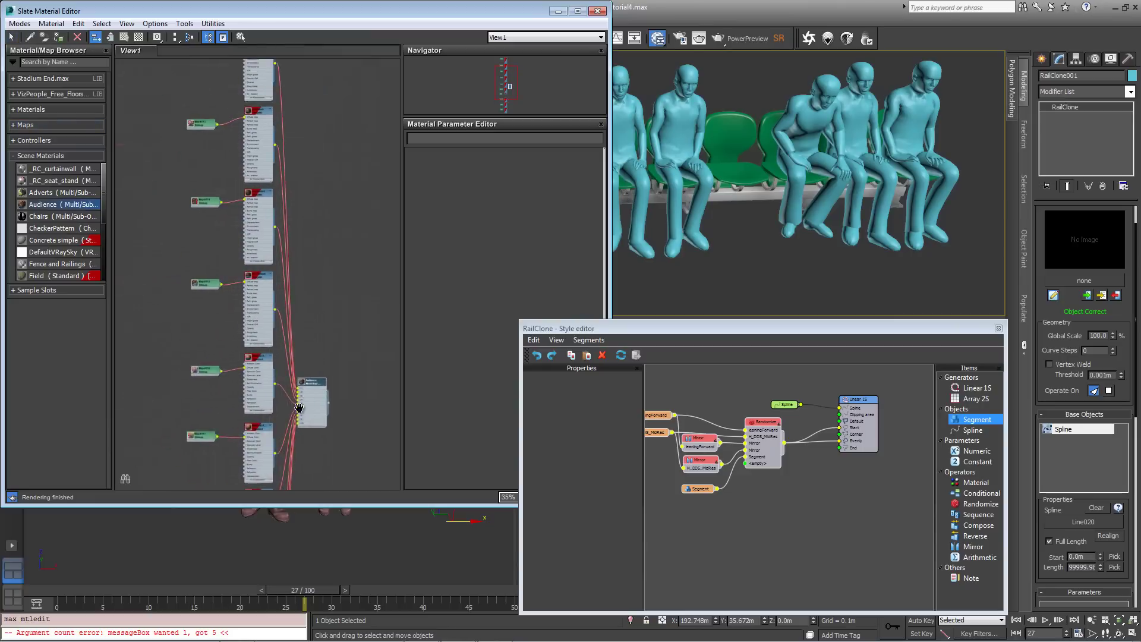
{"action": "middle_click_drag", "start_coordinate": [306, 366], "coordinate": [297, 221]}
{"action": "scroll", "coordinate": [285, 249], "scroll_direction": "up", "scroll_amount": 5}
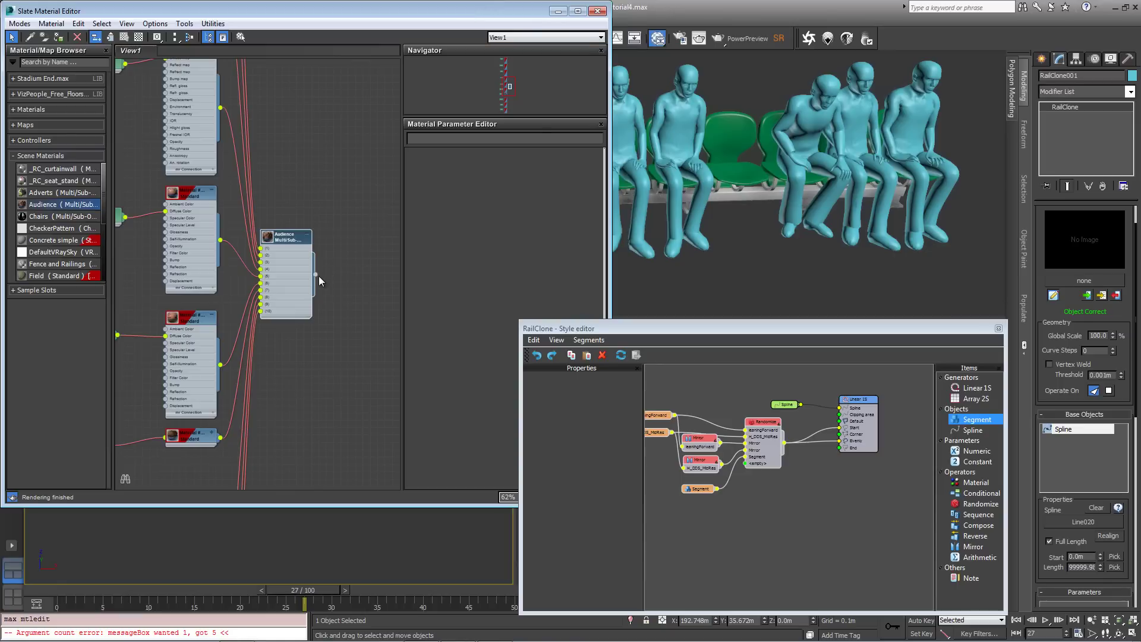
{"action": "left_click_drag", "start_coordinate": [316, 275], "coordinate": [686, 78]}
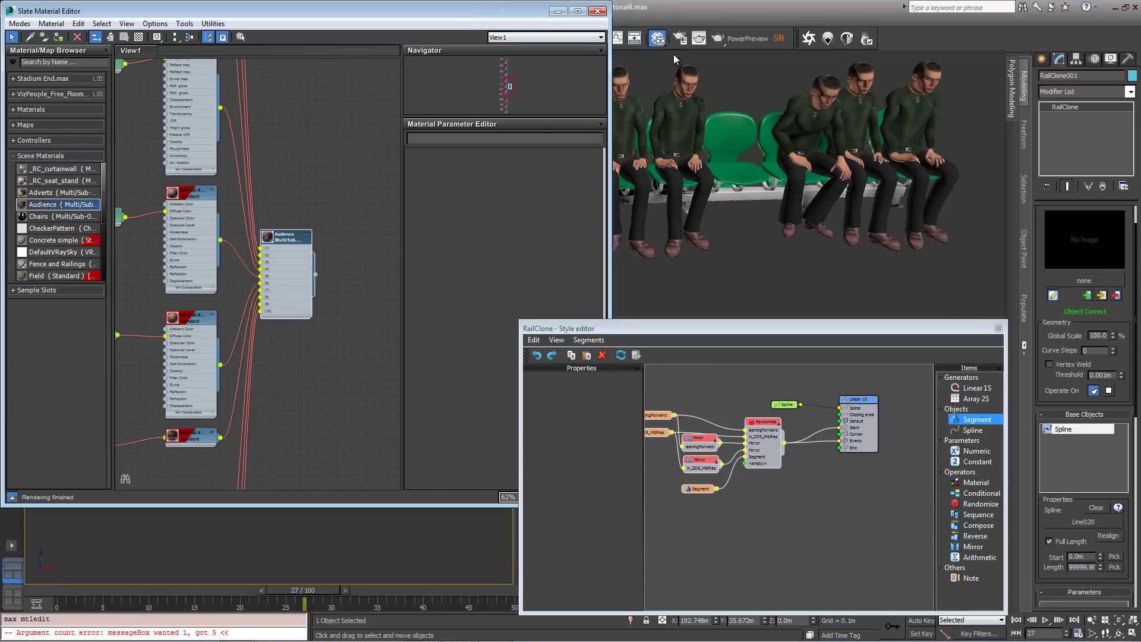
{"action": "left_click", "coordinate": [597, 11]}
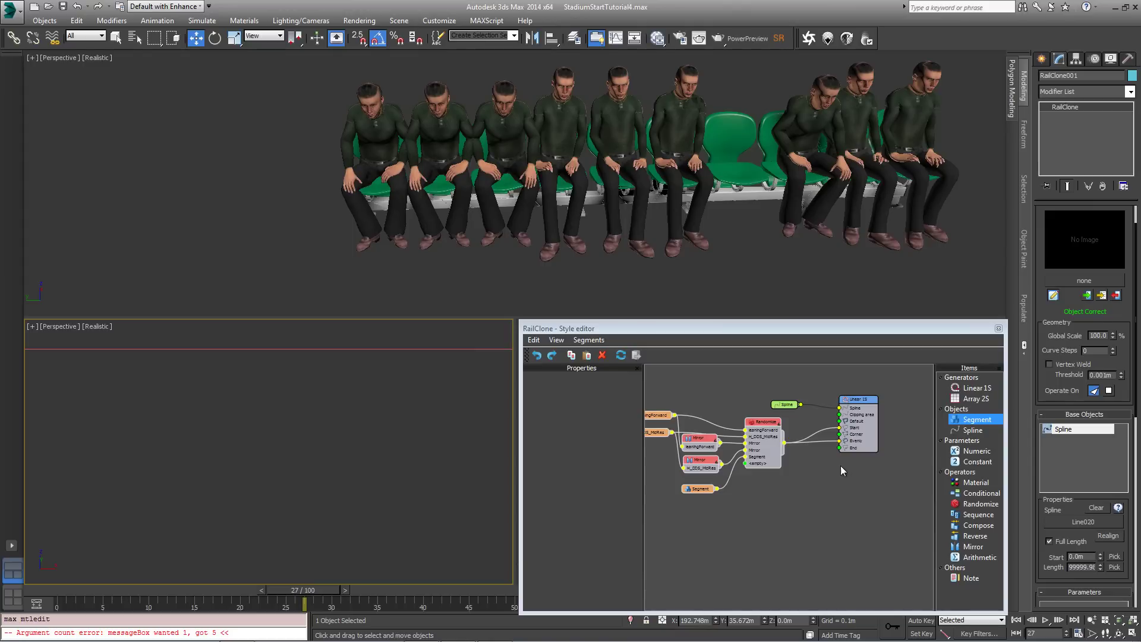
Insert a Material operator beside Linear 1S that randomizes material IDs from 1 to 10.
{"action": "left_click", "coordinate": [981, 473]}
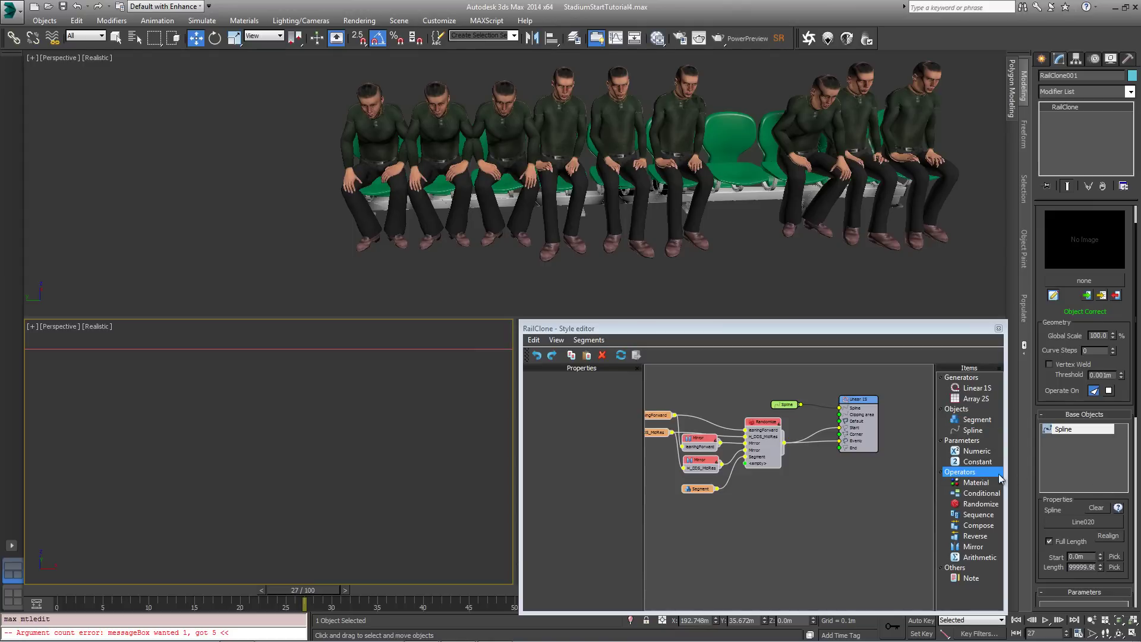
{"action": "left_click_drag", "start_coordinate": [975, 481], "coordinate": [823, 483]}
{"action": "left_click_drag", "start_coordinate": [782, 442], "coordinate": [838, 441]}
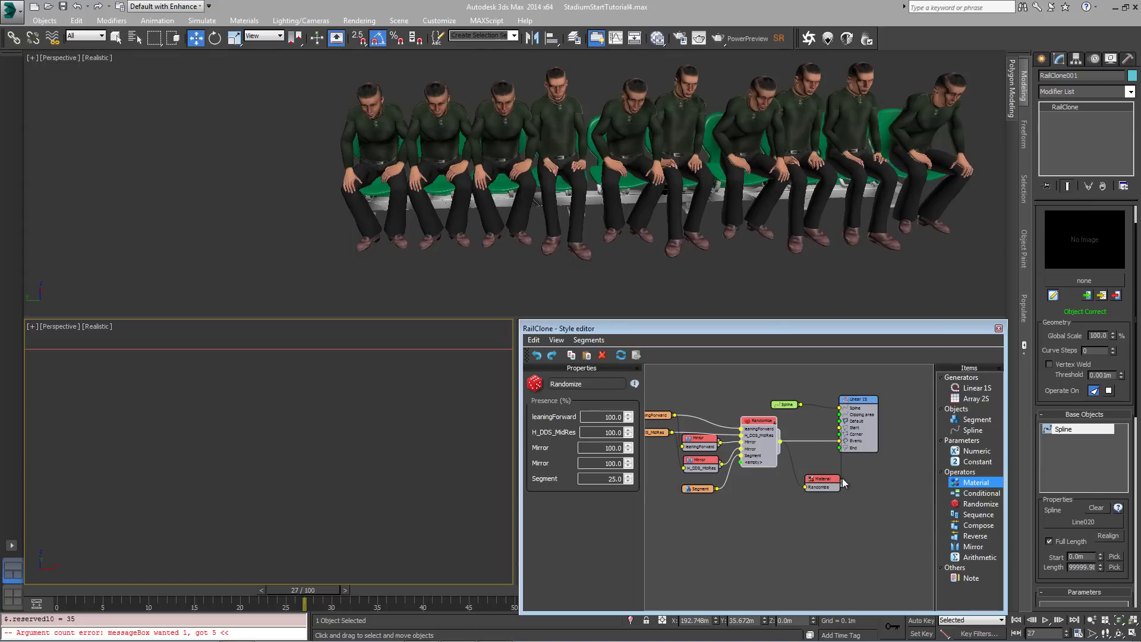
{"action": "left_click_drag", "start_coordinate": [843, 481], "coordinate": [808, 437]}
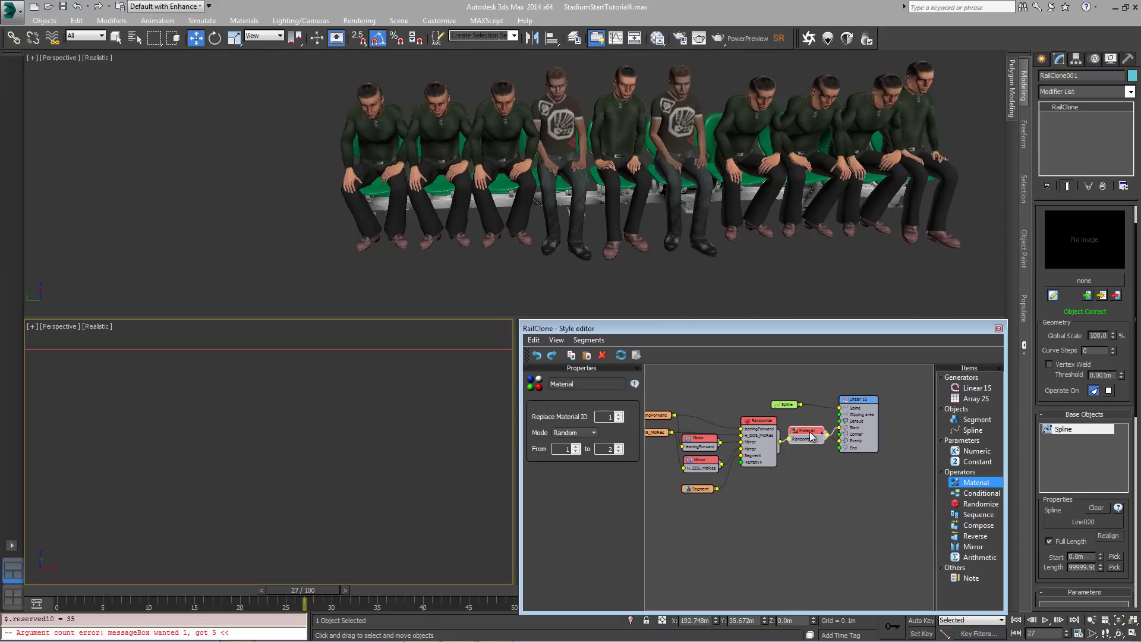
{"action": "left_click_drag", "start_coordinate": [813, 436], "coordinate": [806, 437]}
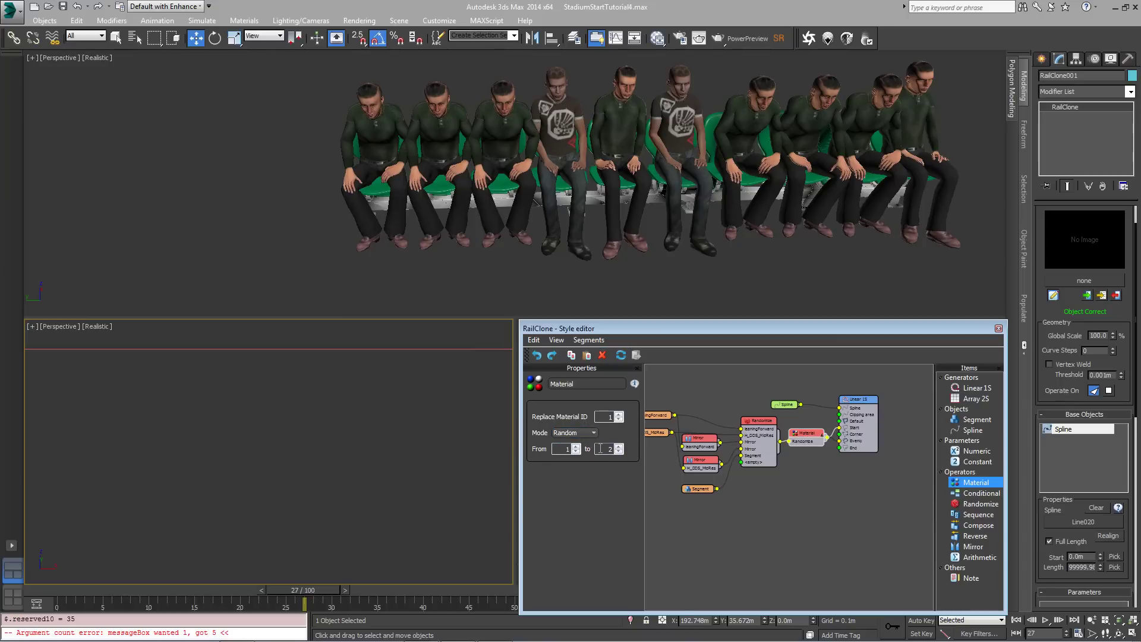
{"action": "key", "text": "Return"}
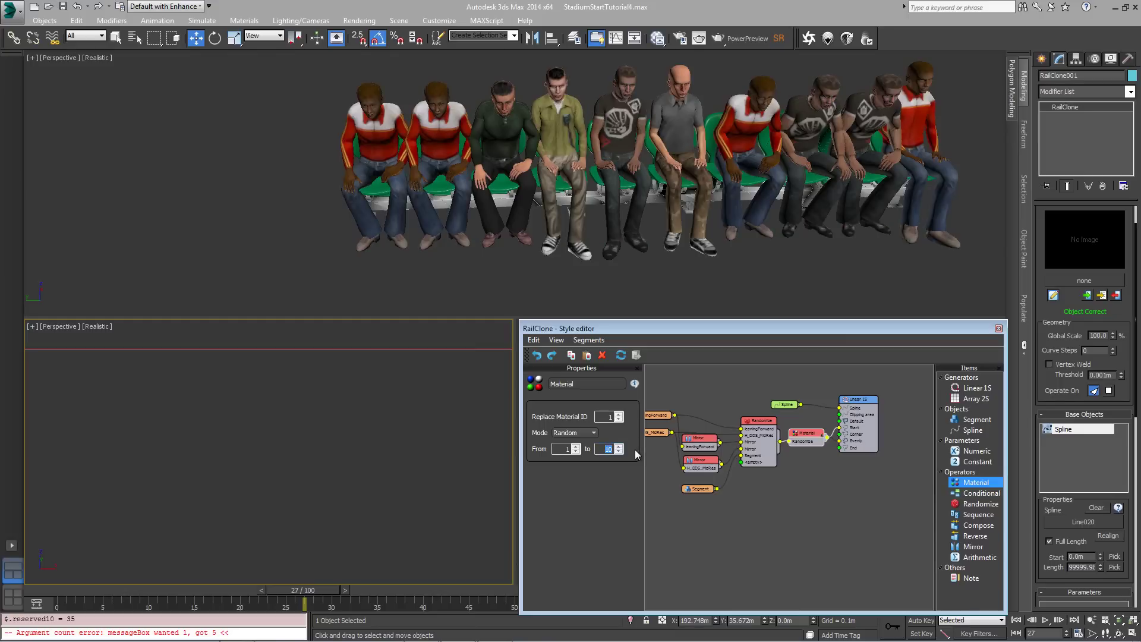
{"action": "left_click", "coordinate": [780, 489]}
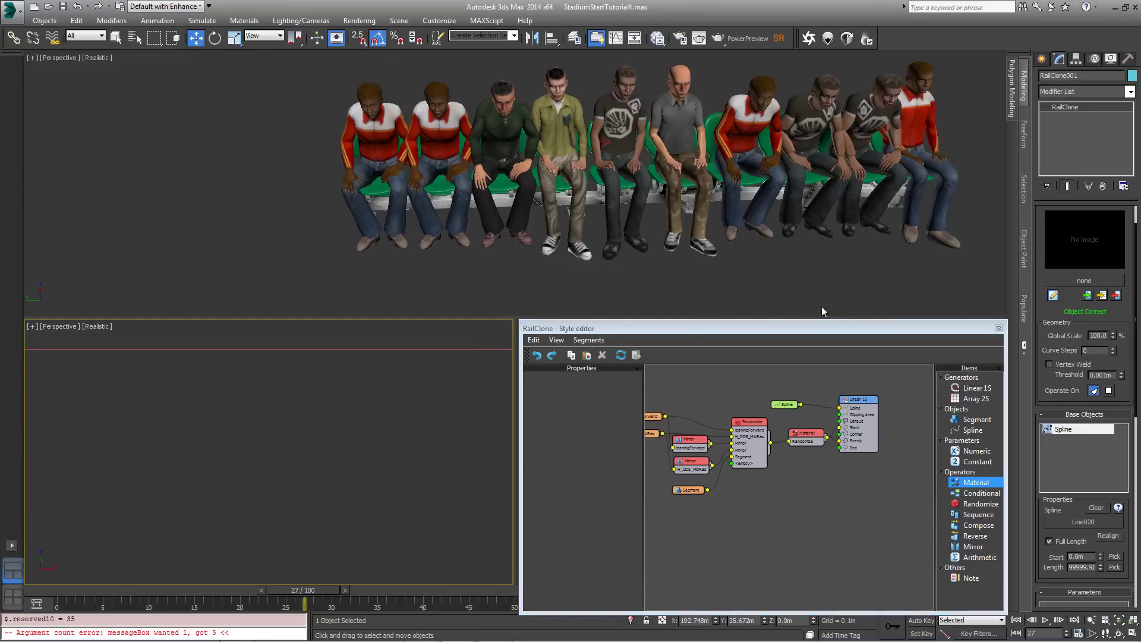
{"action": "left_click", "coordinate": [859, 404]}
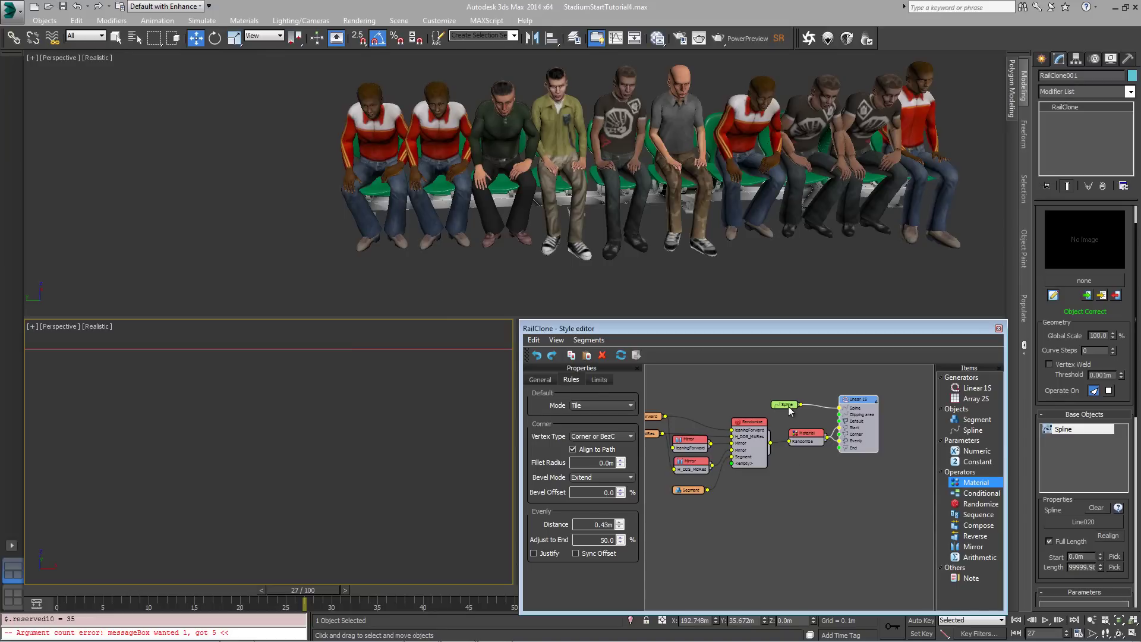
Review the Linear 1S generator's material ID limit settings.
{"action": "left_click_drag", "start_coordinate": [788, 405], "coordinate": [789, 409]}
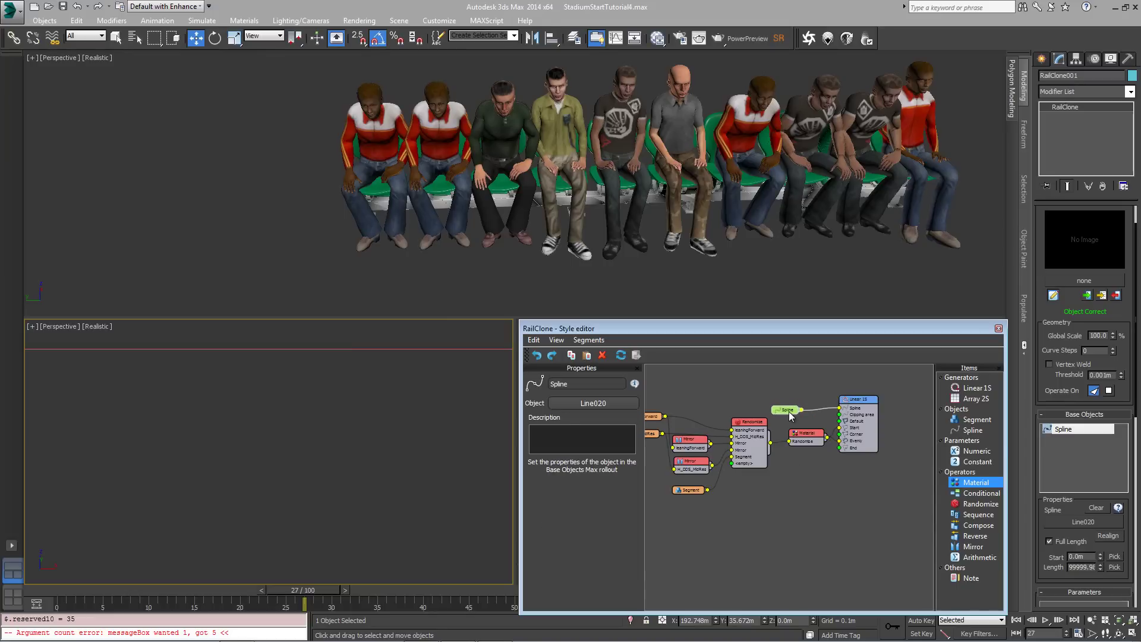
{"action": "left_click", "coordinate": [861, 405]}
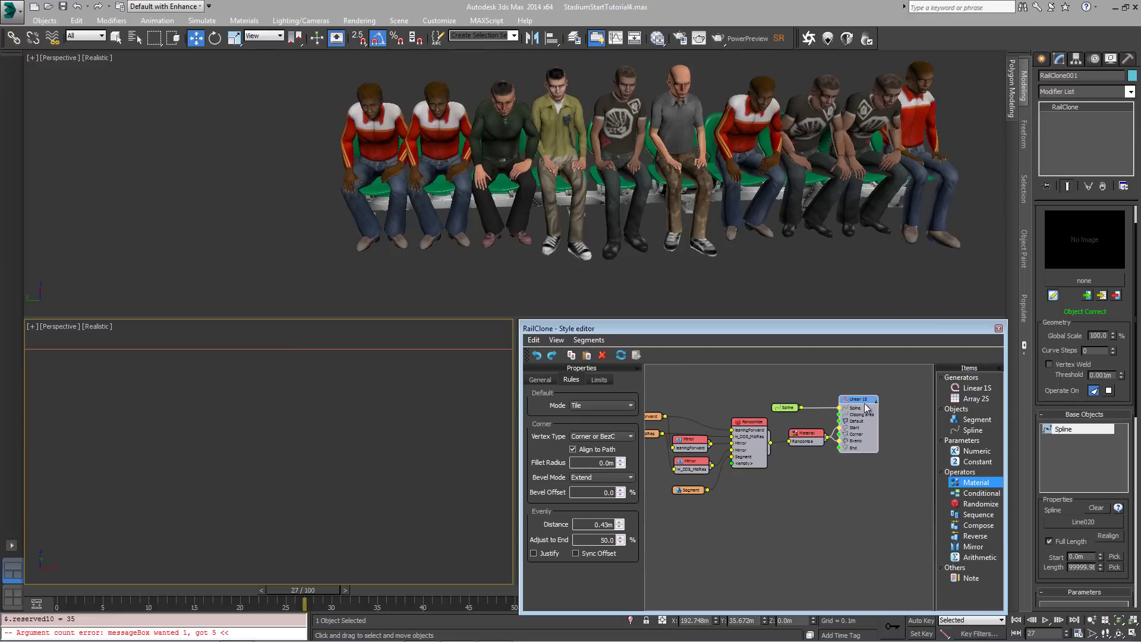
{"action": "left_click", "coordinate": [590, 383]}
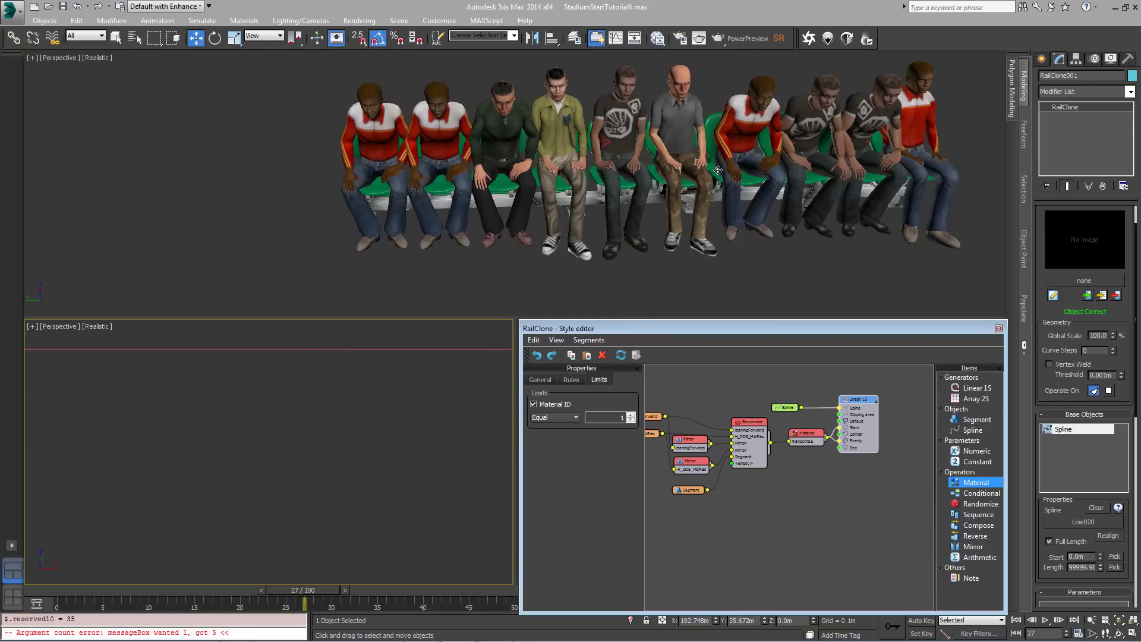
Select RailClone_Chairs and inspect its Linear 1S generator in the style editor.
{"action": "left_click", "coordinate": [750, 178]}
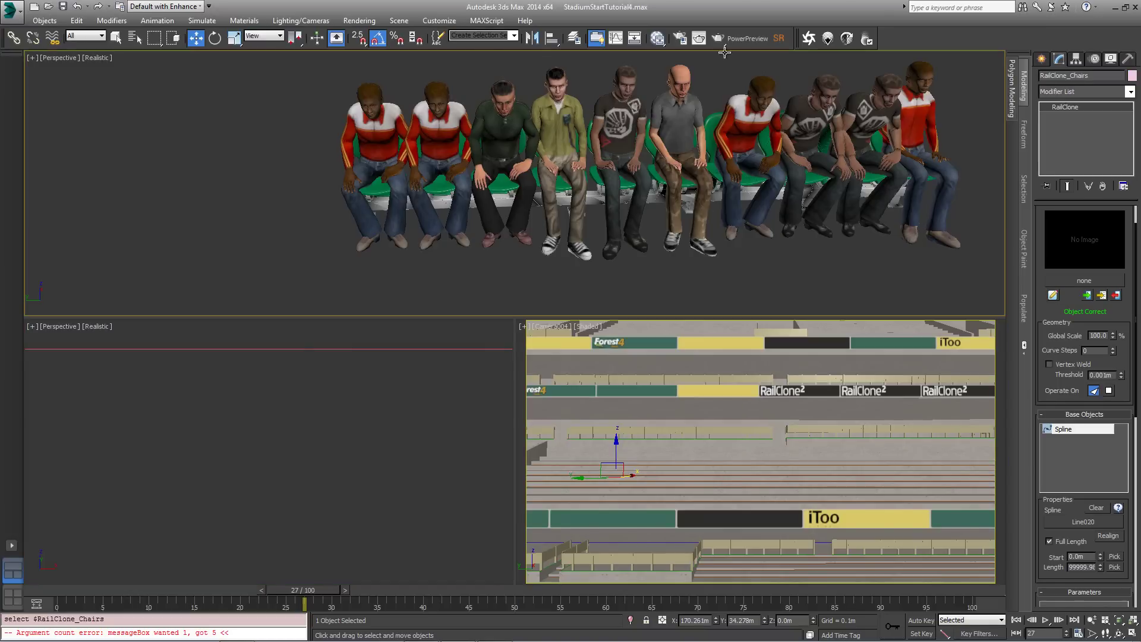
{"action": "left_click", "coordinate": [716, 71]}
{"action": "left_click", "coordinate": [713, 122]}
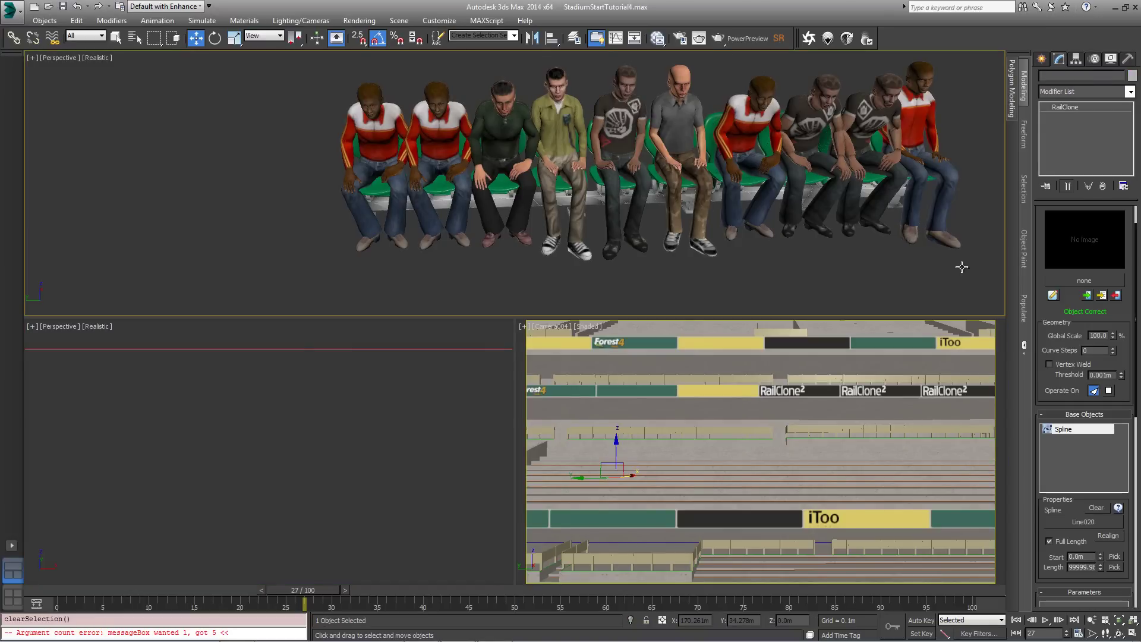
{"action": "left_click", "coordinate": [1053, 295]}
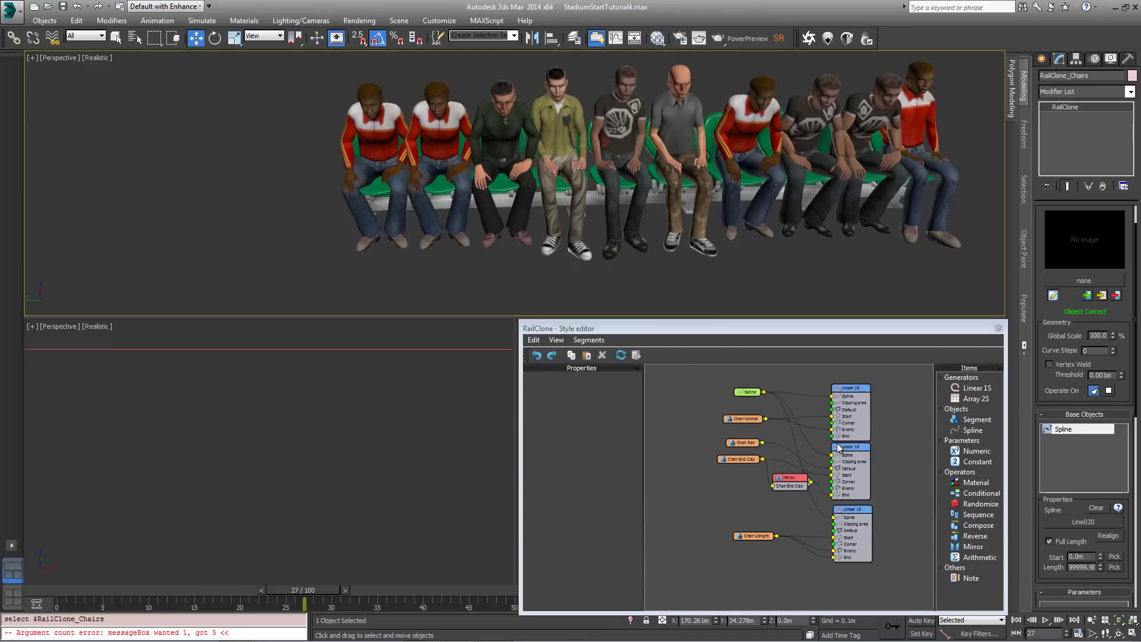
{"action": "left_click", "coordinate": [858, 391]}
{"action": "left_click", "coordinate": [600, 381]}
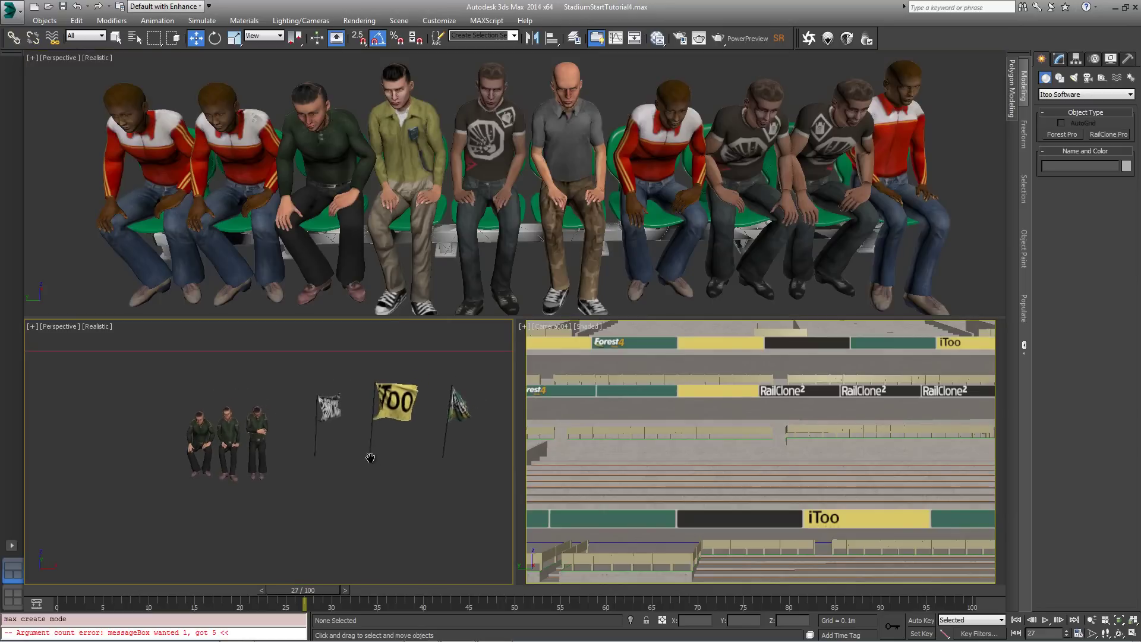
Create a new RailClone Pro object below the flags and open its style editor.
{"action": "middle_click_drag", "start_coordinate": [428, 455], "coordinate": [404, 409]}
{"action": "scroll", "coordinate": [377, 409], "scroll_direction": "down", "scroll_amount": 5}
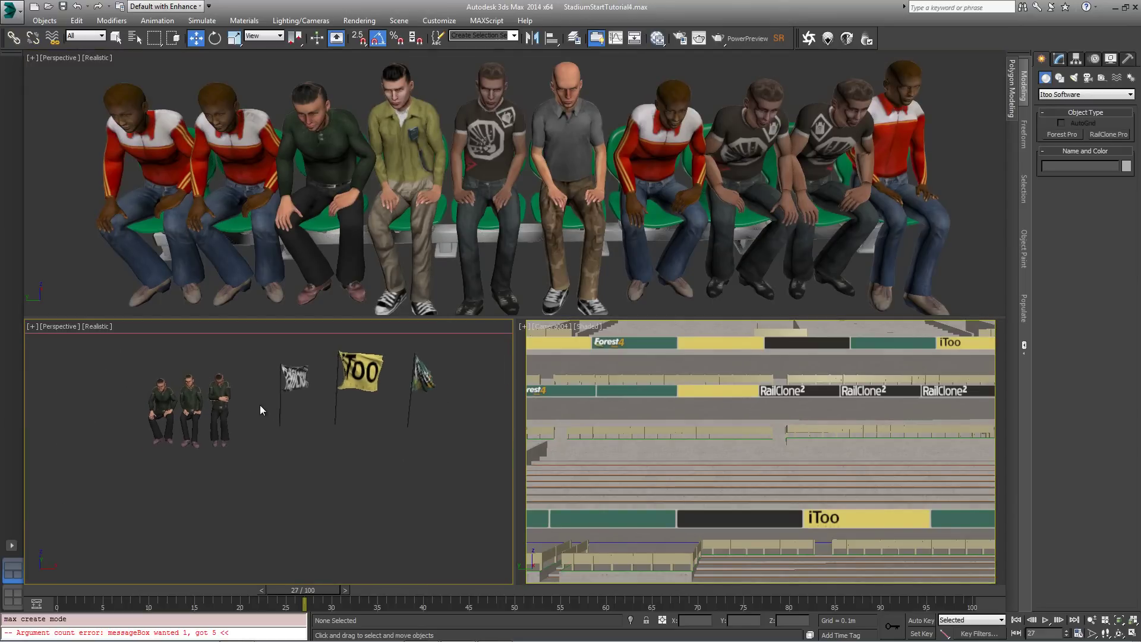
{"action": "middle_click_drag", "start_coordinate": [327, 472], "coordinate": [339, 474]}
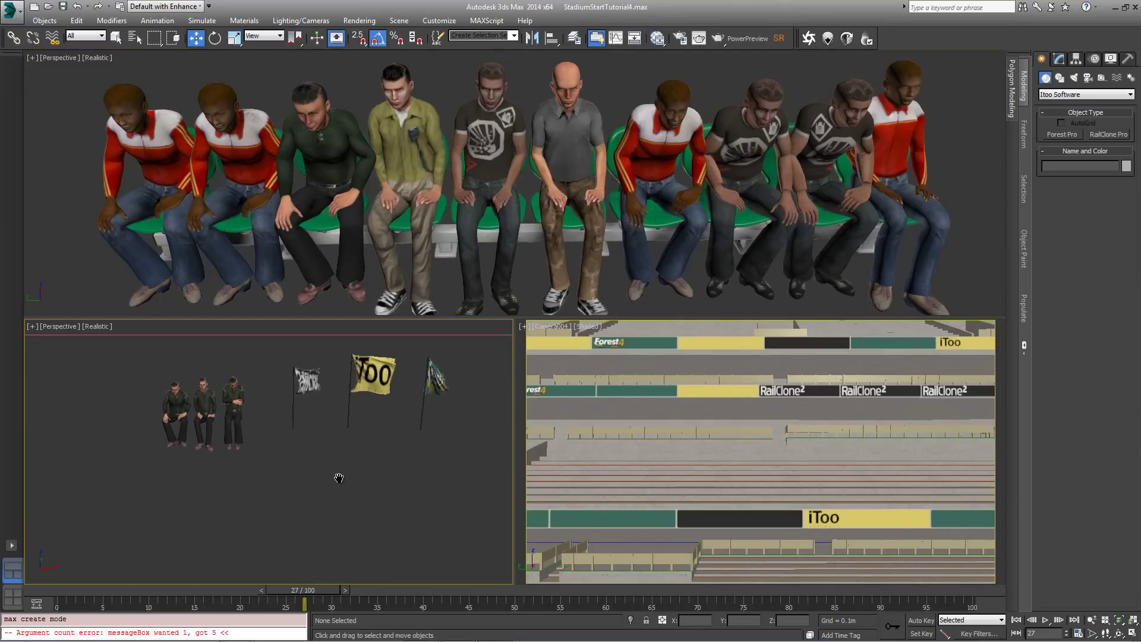
{"action": "left_click", "coordinate": [1108, 134]}
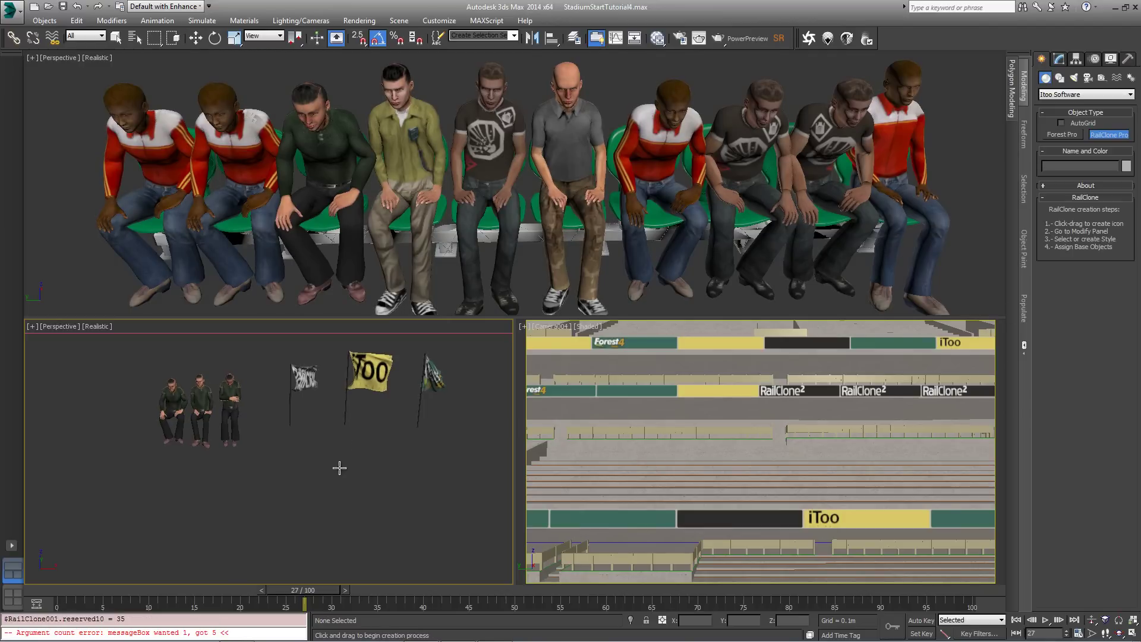
{"action": "left_click_drag", "start_coordinate": [339, 466], "coordinate": [369, 484]}
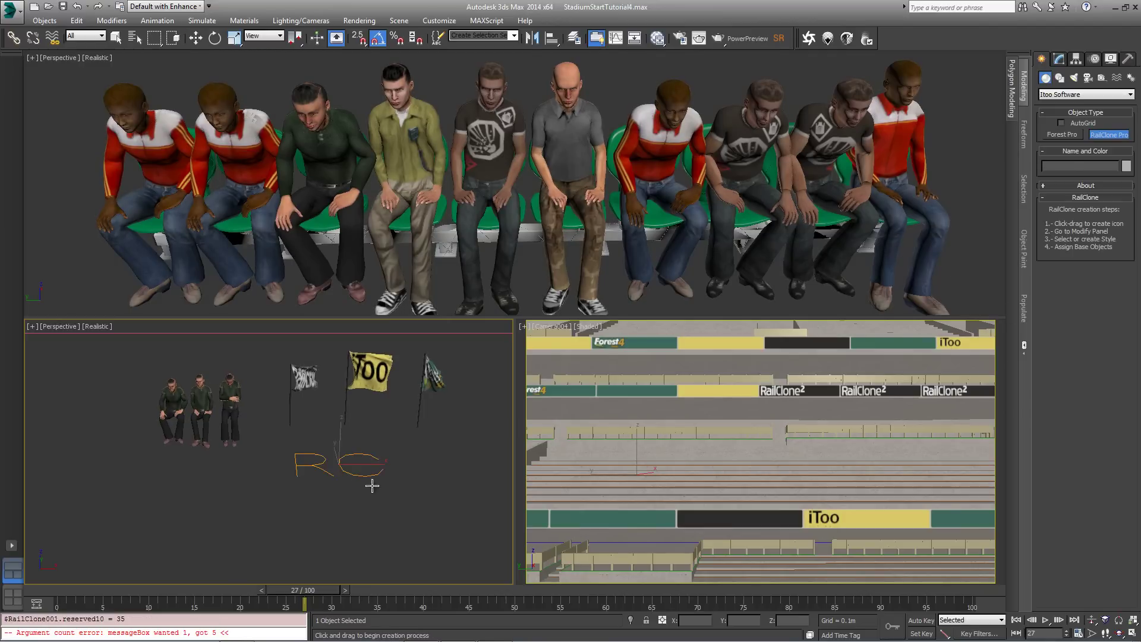
{"action": "left_click", "coordinate": [1058, 58]}
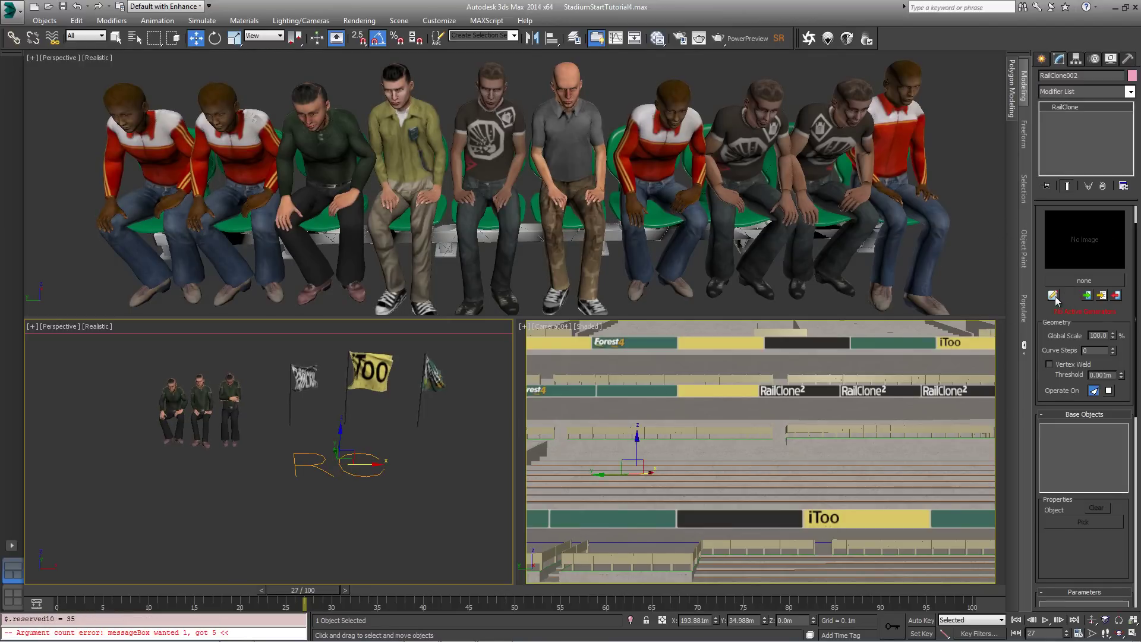
{"action": "left_click", "coordinate": [1054, 296]}
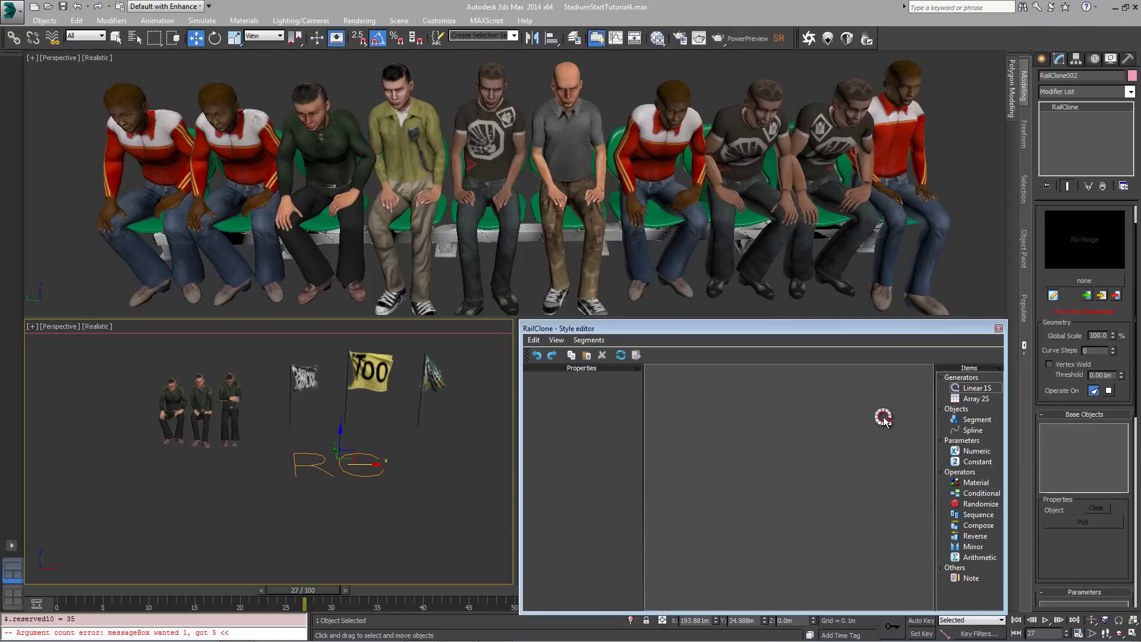
Add a Linear 1S generator driven by a Spline node set to Line020.
{"action": "left_click_drag", "start_coordinate": [883, 418], "coordinate": [854, 412]}
{"action": "left_click", "coordinate": [978, 419]}
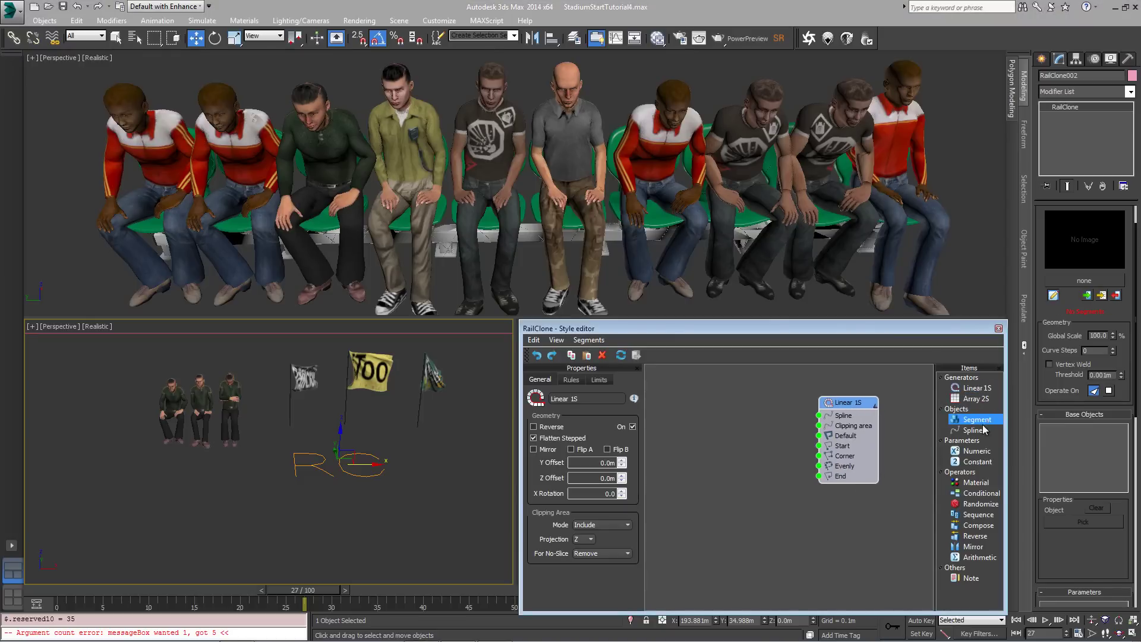
{"action": "left_click_drag", "start_coordinate": [973, 430], "coordinate": [749, 405]}
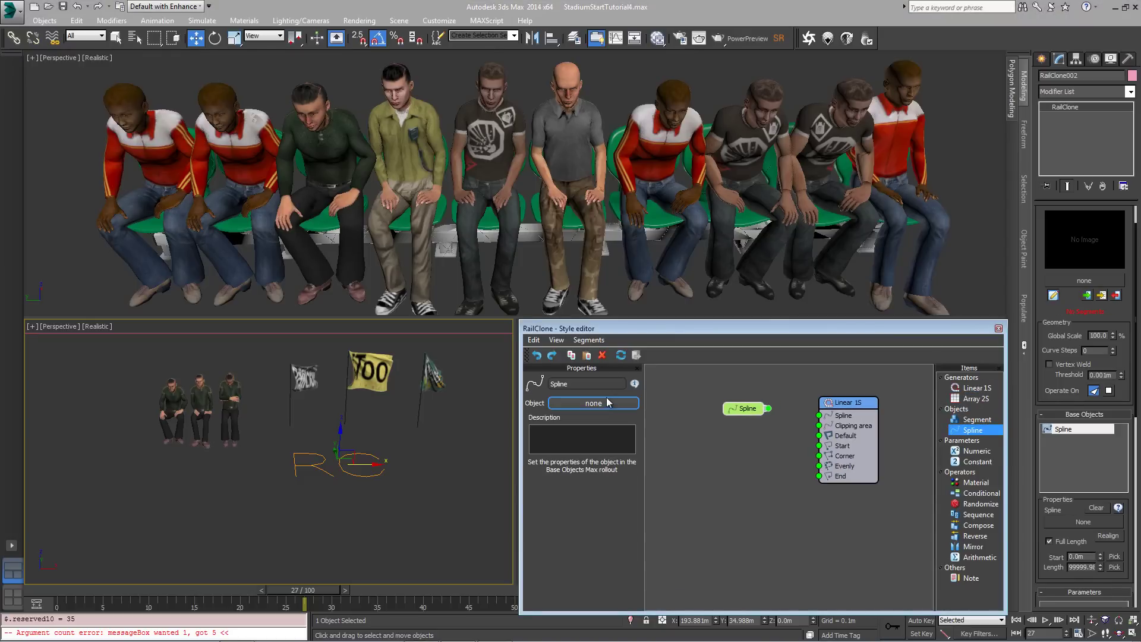
{"action": "left_click", "coordinate": [609, 402]}
{"action": "left_click", "coordinate": [607, 239]}
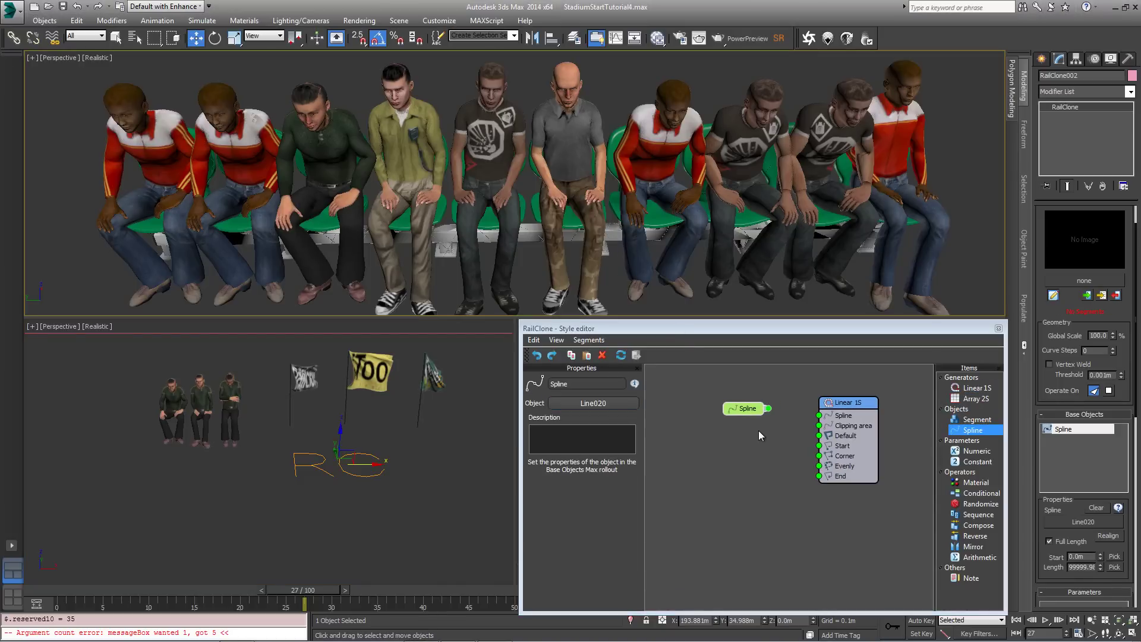
{"action": "left_click_drag", "start_coordinate": [768, 409], "coordinate": [820, 415]}
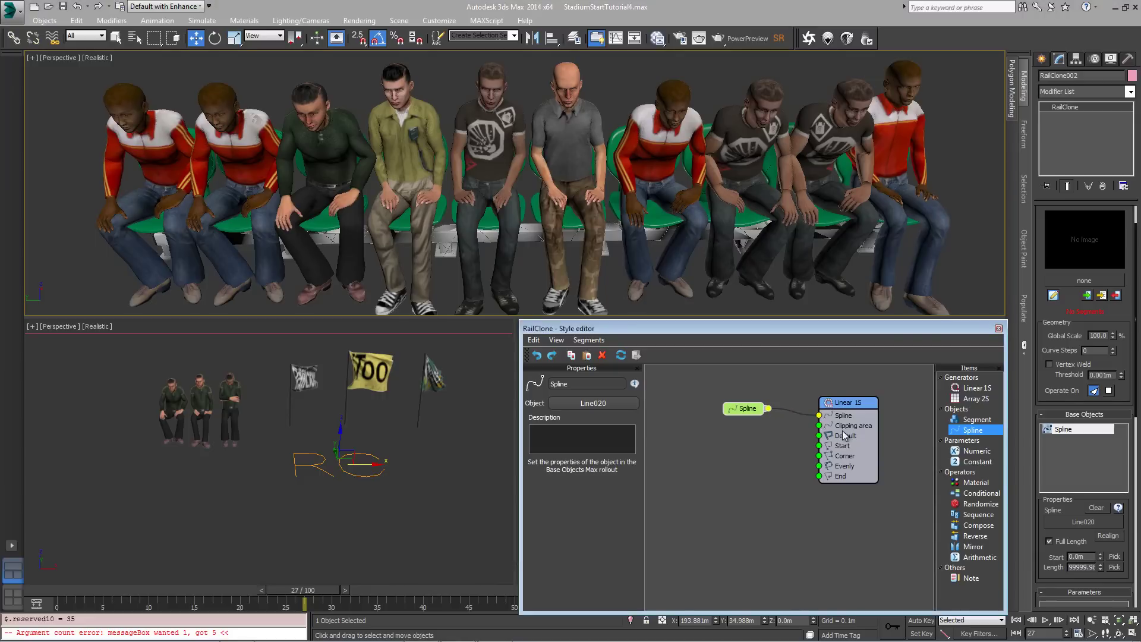
Limit the generator to material ID equal 1 and add a Segment node.
{"action": "left_click", "coordinate": [850, 409]}
{"action": "left_click", "coordinate": [599, 379]}
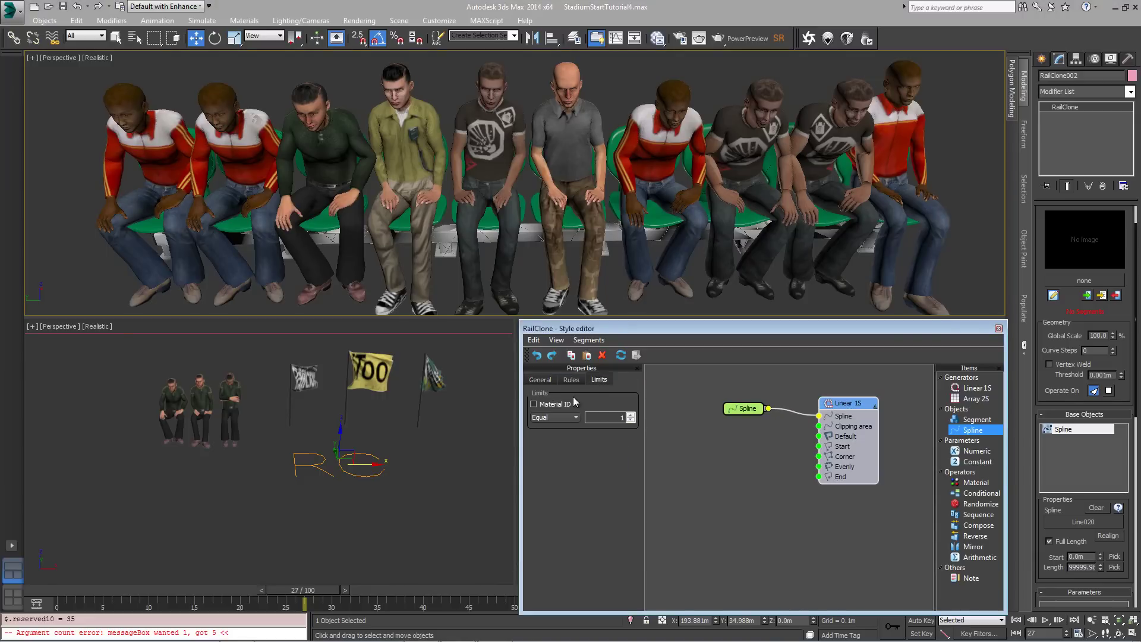
{"action": "left_click", "coordinate": [534, 404]}
{"action": "left_click_drag", "start_coordinate": [976, 419], "coordinate": [690, 451]}
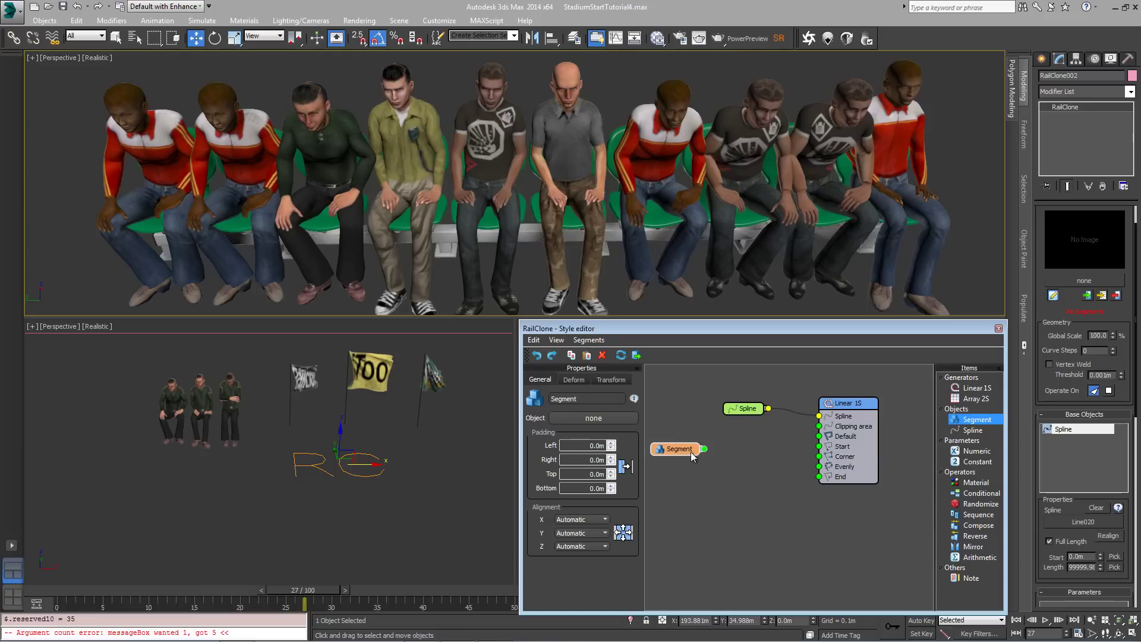
Wire the Segment into Linear 1S's Evenly input and assign Flag 1 as its geometry.
{"action": "left_click_drag", "start_coordinate": [807, 444], "coordinate": [819, 468]}
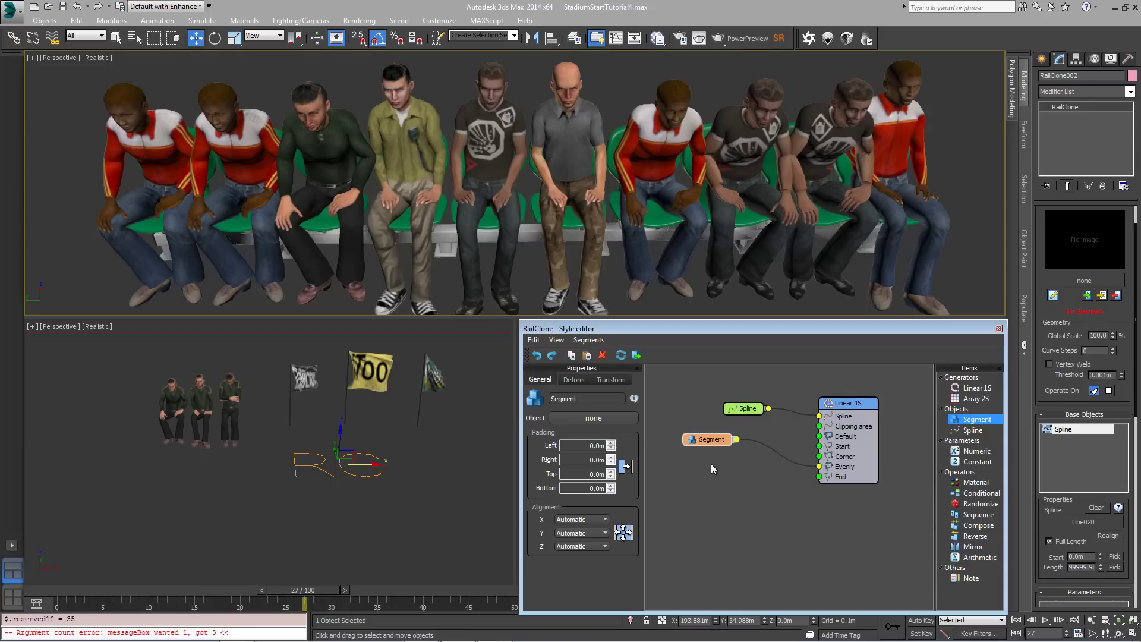
{"action": "left_click_drag", "start_coordinate": [707, 454], "coordinate": [709, 452]}
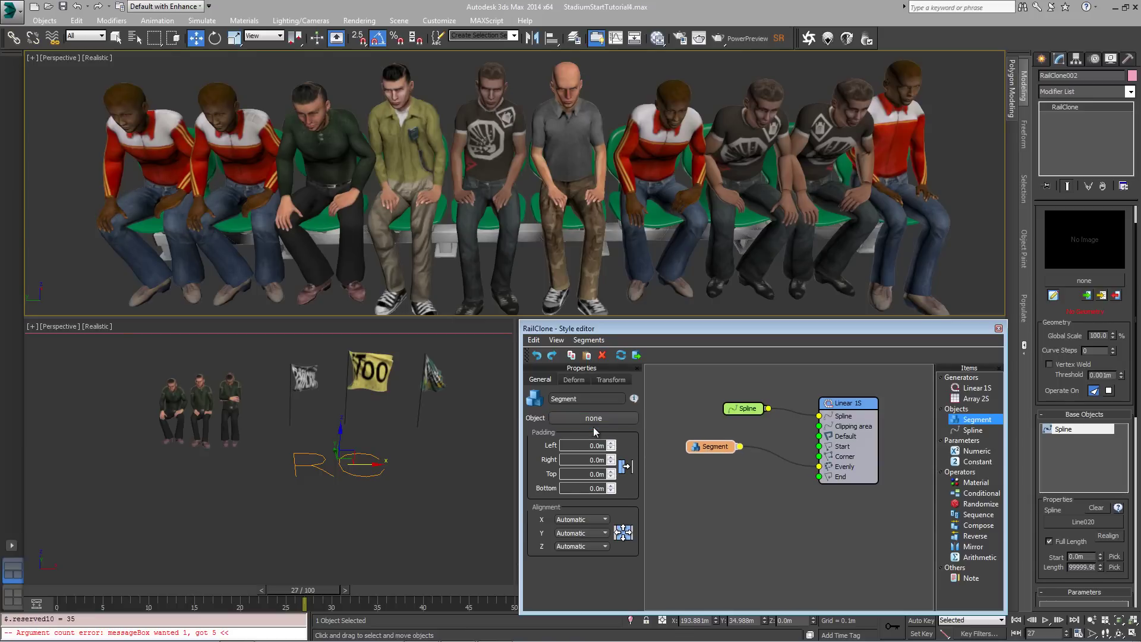
{"action": "left_click", "coordinate": [593, 425]}
{"action": "left_click", "coordinate": [377, 423]}
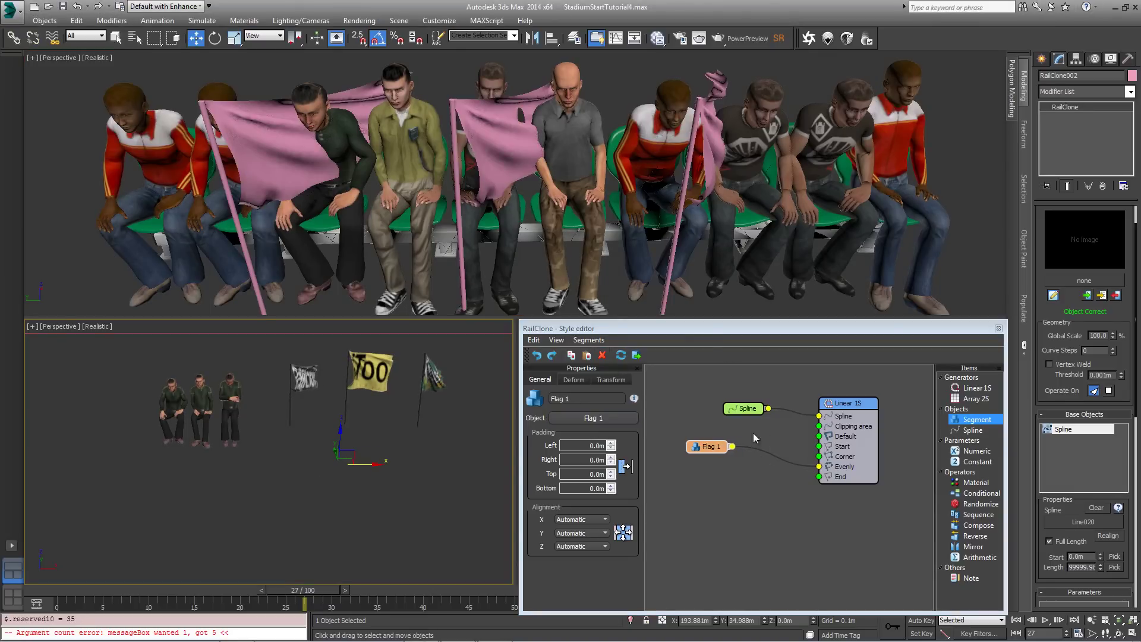
Apply the Flags material from the Slate Material Editor's Scene Materials to the flags.
{"action": "key", "text": "m"}
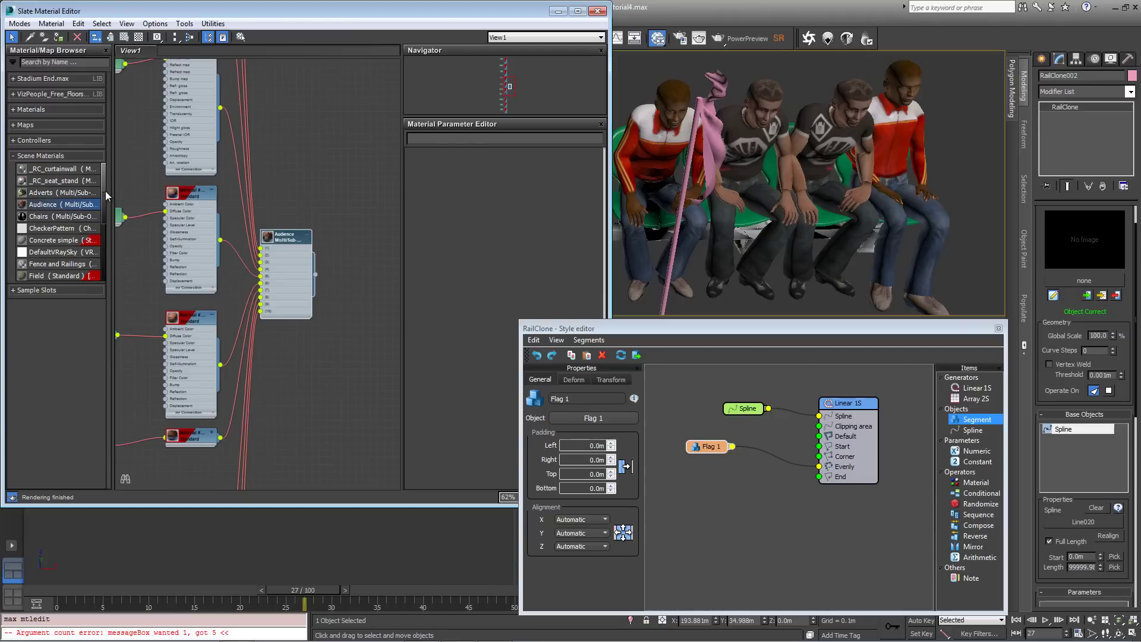
{"action": "left_click_drag", "start_coordinate": [105, 191], "coordinate": [721, 97]}
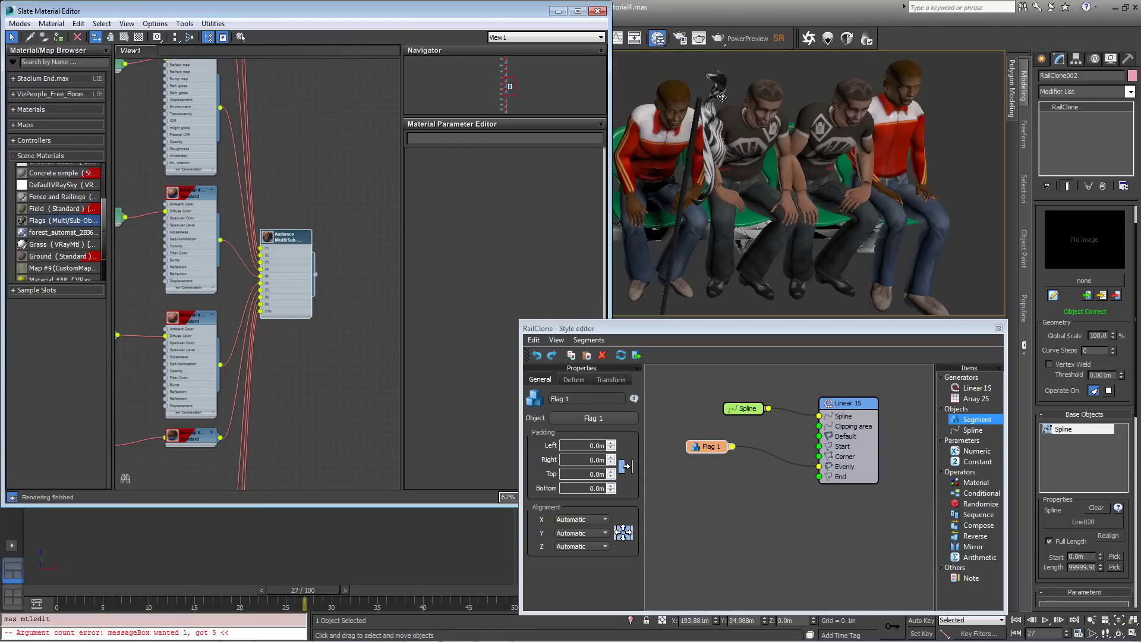
Set the Flag 1 segment's X, Y and Z alignment to Pivot.
{"action": "left_click", "coordinate": [597, 11]}
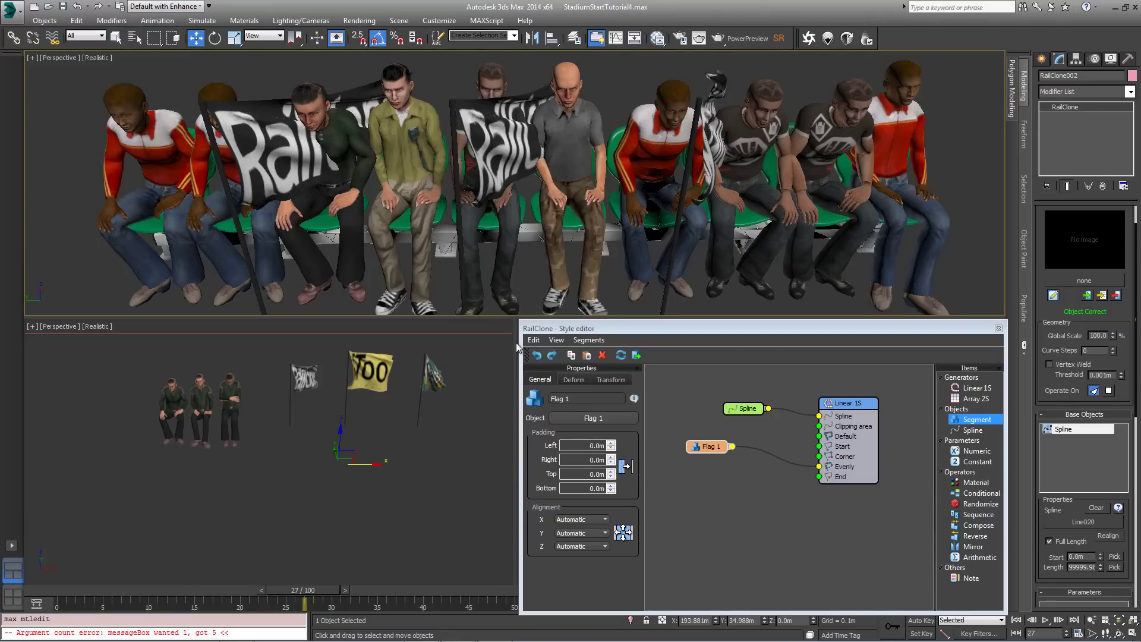
{"action": "left_click_drag", "start_coordinate": [708, 446], "coordinate": [731, 469]}
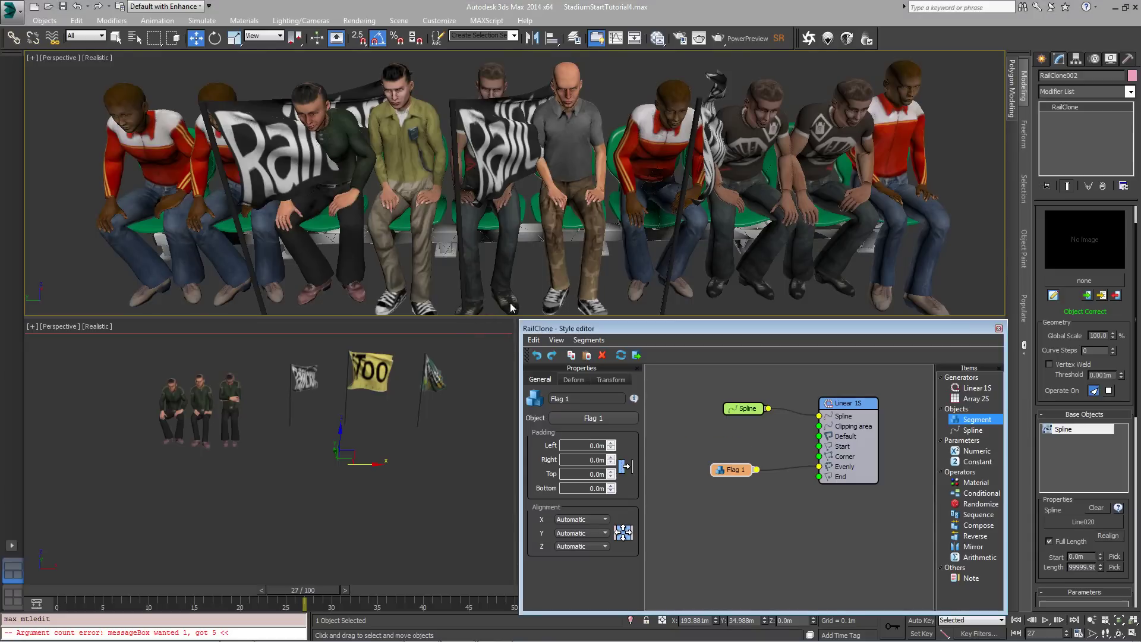
{"action": "left_click_drag", "start_coordinate": [734, 468], "coordinate": [736, 466]}
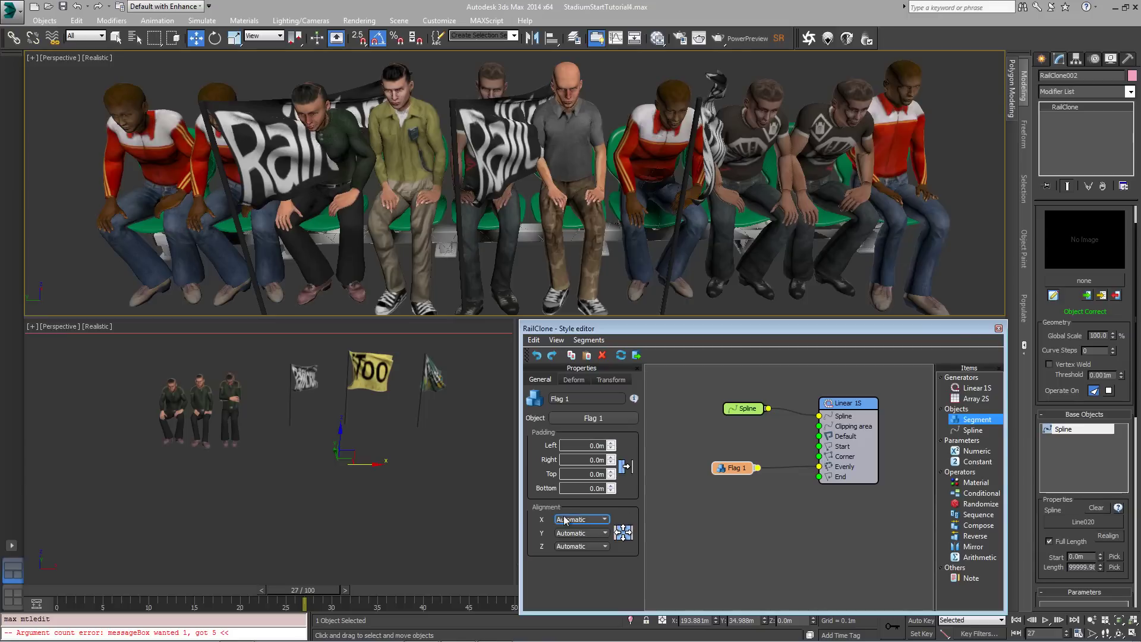
{"action": "left_click", "coordinate": [584, 536]}
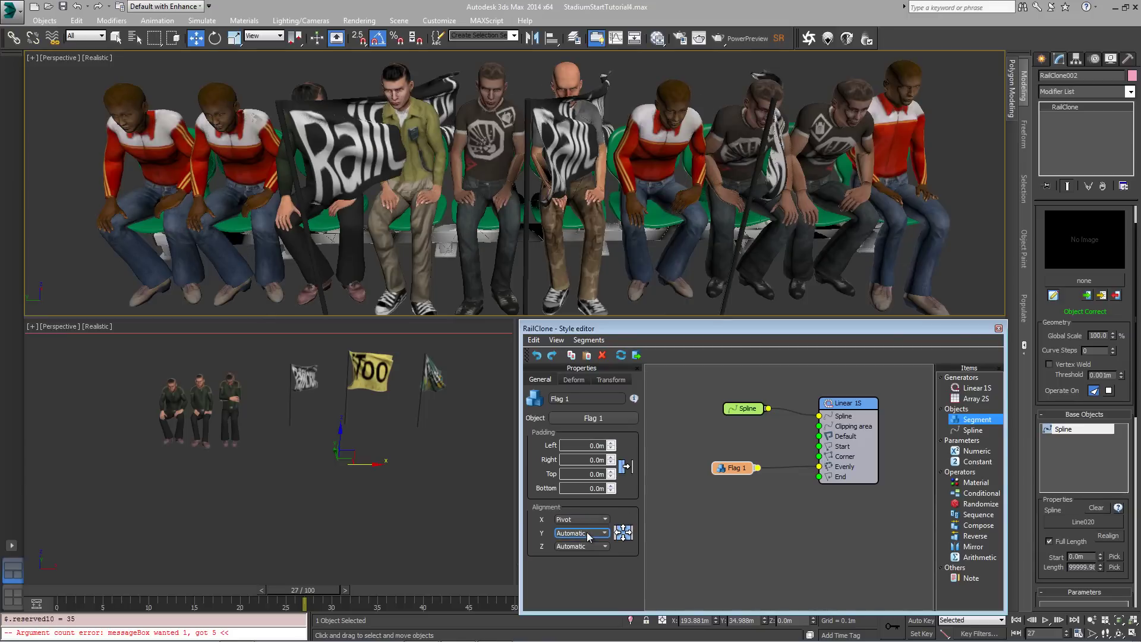
{"action": "left_click", "coordinate": [585, 533]}
{"action": "left_click", "coordinate": [586, 550]}
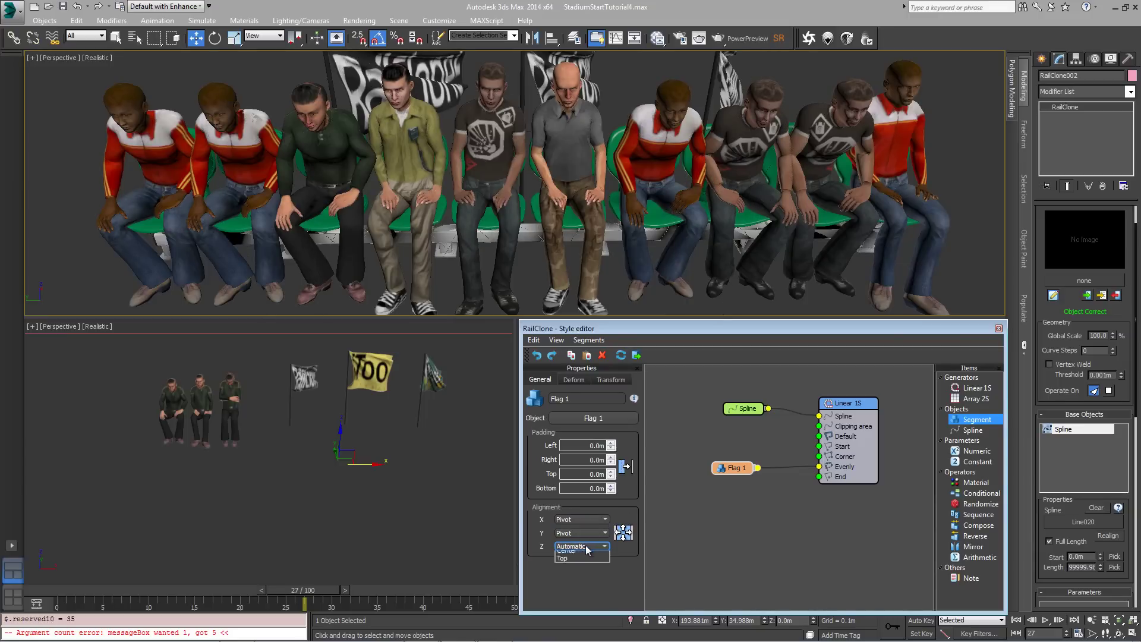
{"action": "left_click", "coordinate": [581, 546]}
{"action": "left_click", "coordinate": [581, 562]}
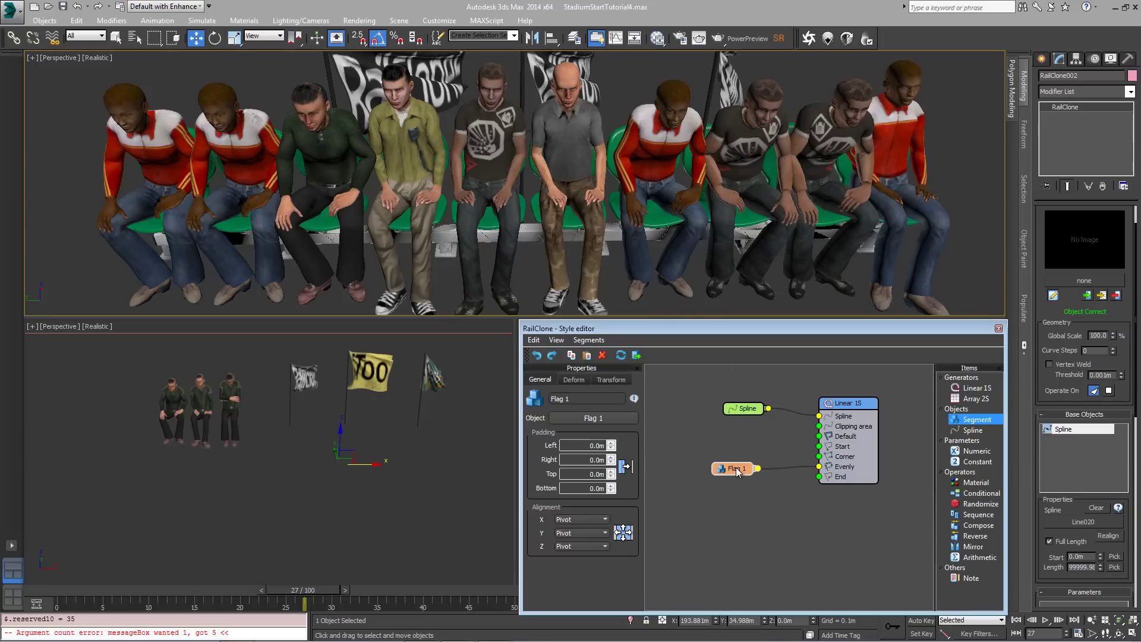
Turn off Justify and set the Linear 1S Evenly distance to 0.43m.
{"action": "left_click", "coordinate": [873, 408]}
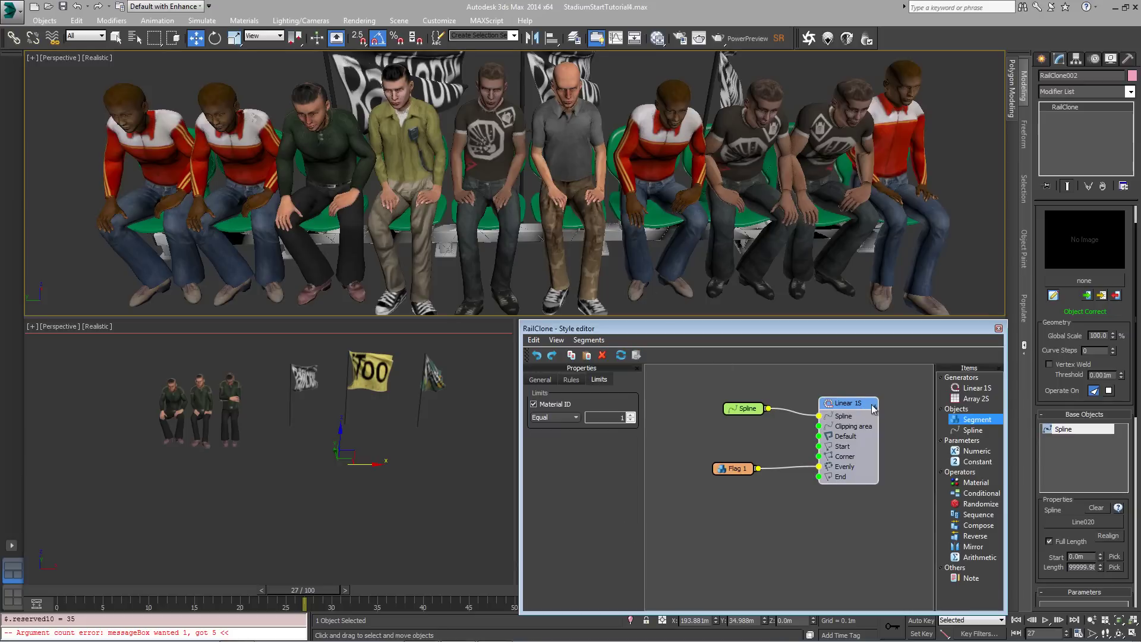
{"action": "left_click", "coordinate": [570, 381]}
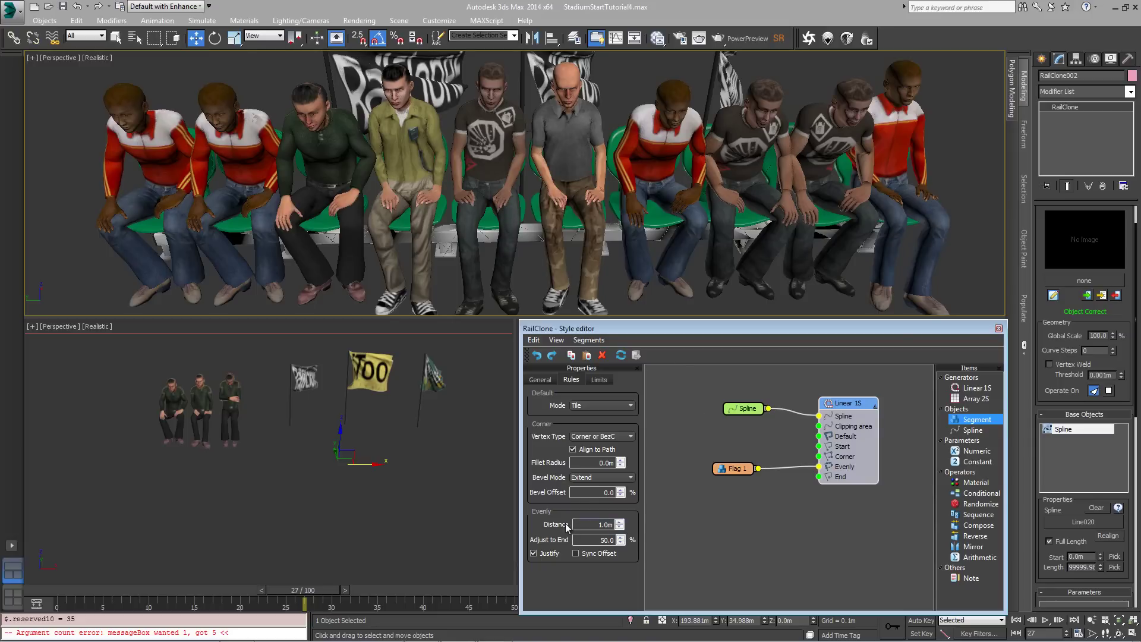
{"action": "left_click", "coordinate": [533, 553]}
{"action": "double_click", "coordinate": [596, 524]}
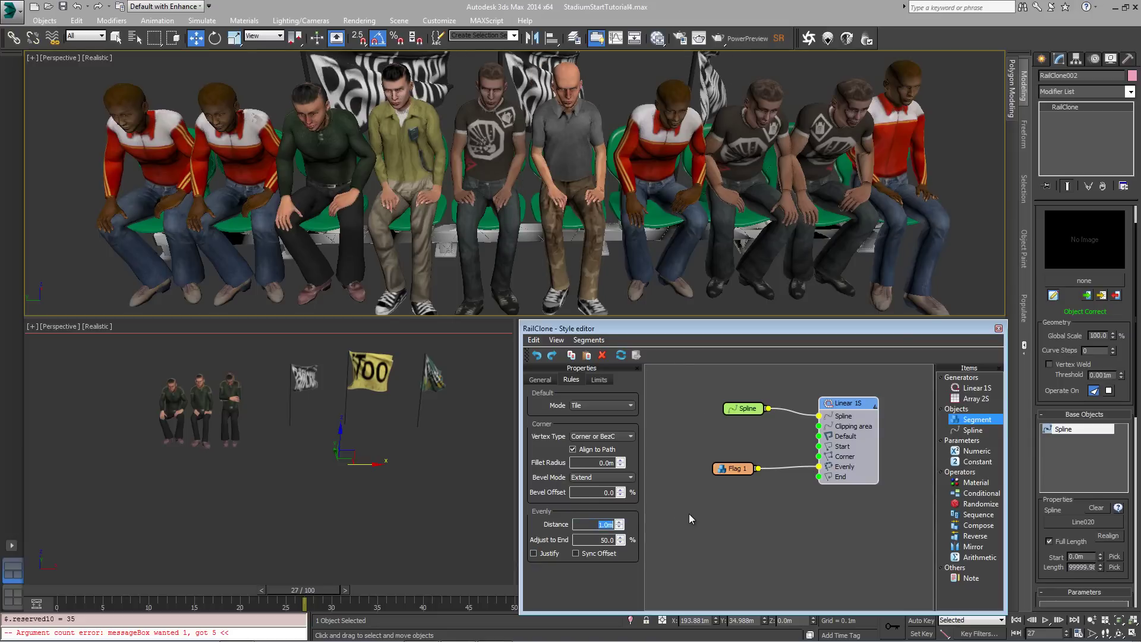
{"action": "type", "text": "0.43"}
{"action": "key", "text": "Return"}
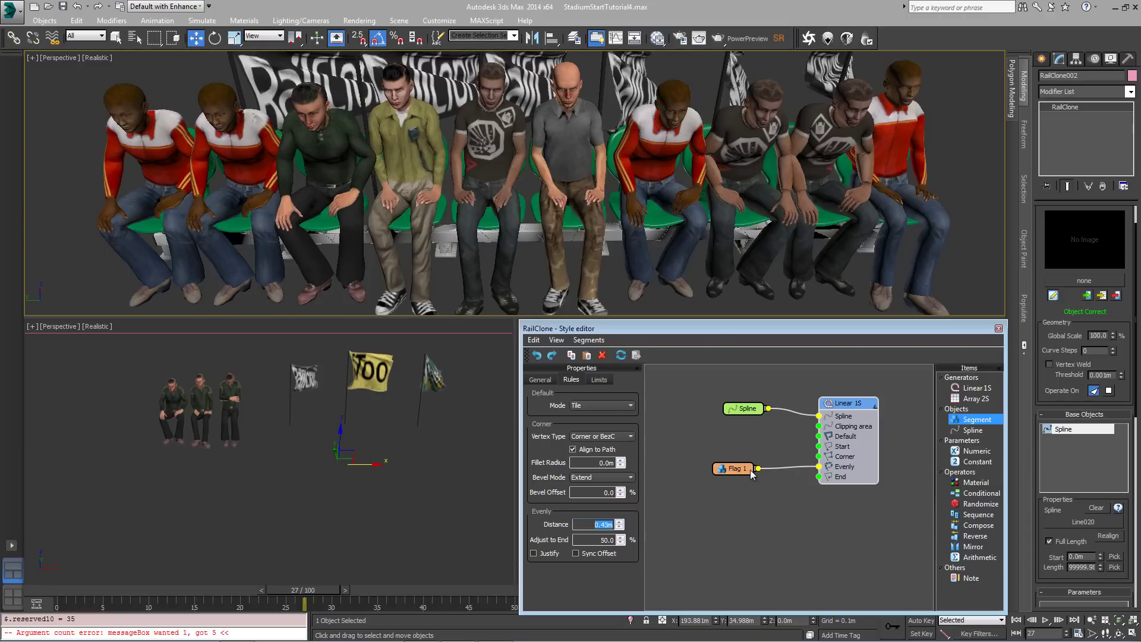
Set the Flag 1 segment's Right padding to -3.0m.
{"action": "left_click_drag", "start_coordinate": [750, 470], "coordinate": [727, 468]}
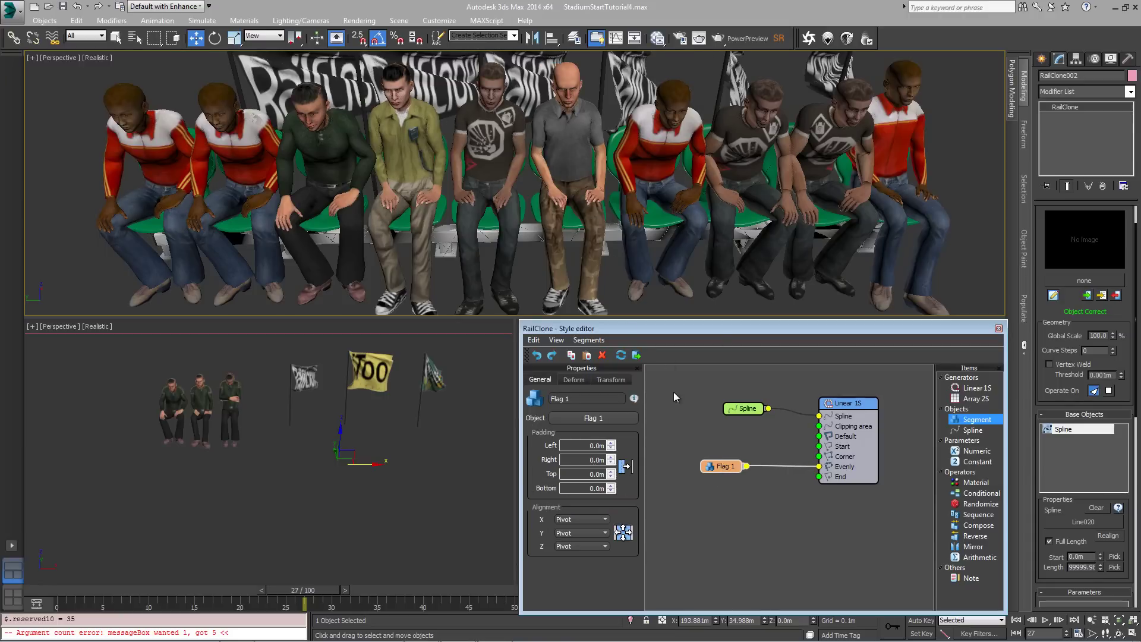
{"action": "middle_click_drag", "start_coordinate": [342, 83], "coordinate": [384, 68]}
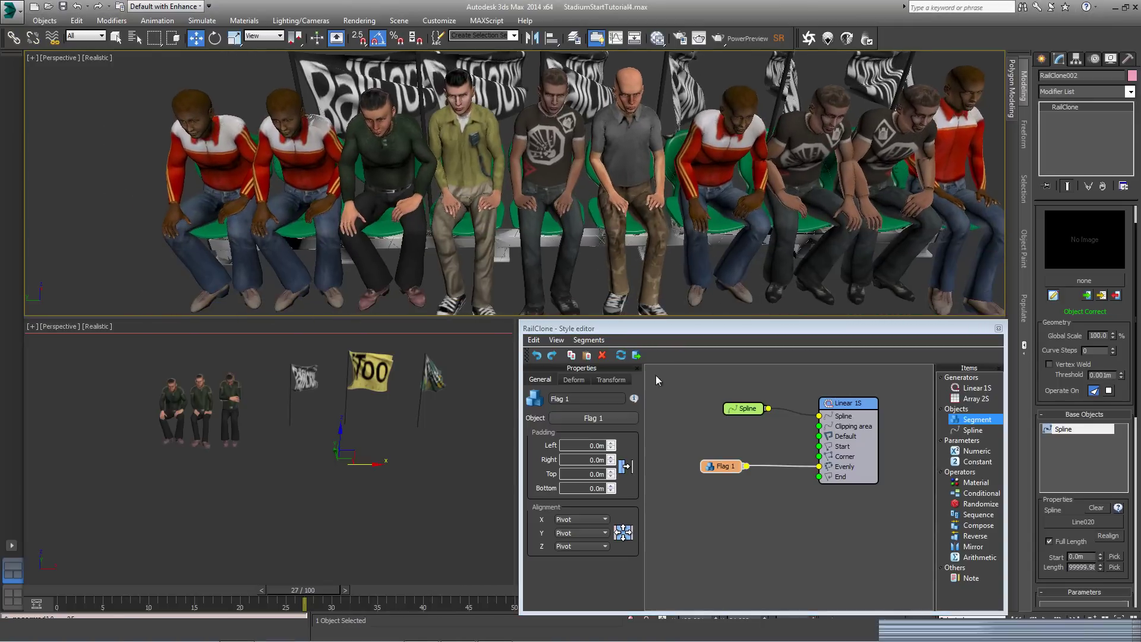
{"action": "left_click", "coordinate": [572, 461]}
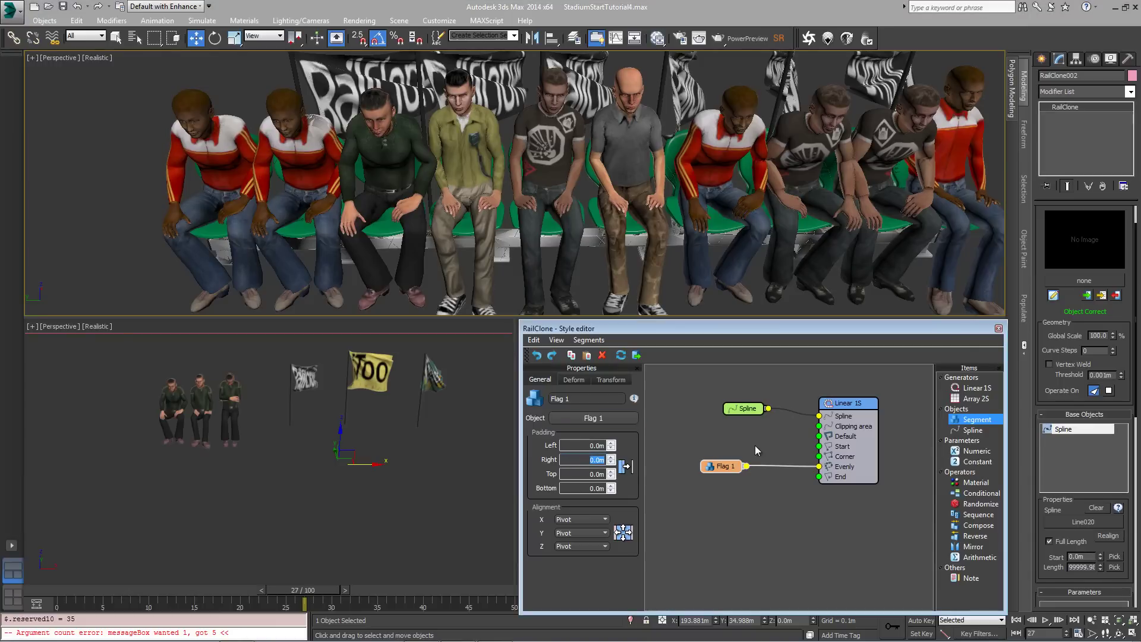
{"action": "key", "text": "BackSpace"}
{"action": "type", "text": "-3"}
{"action": "key", "text": "Return"}
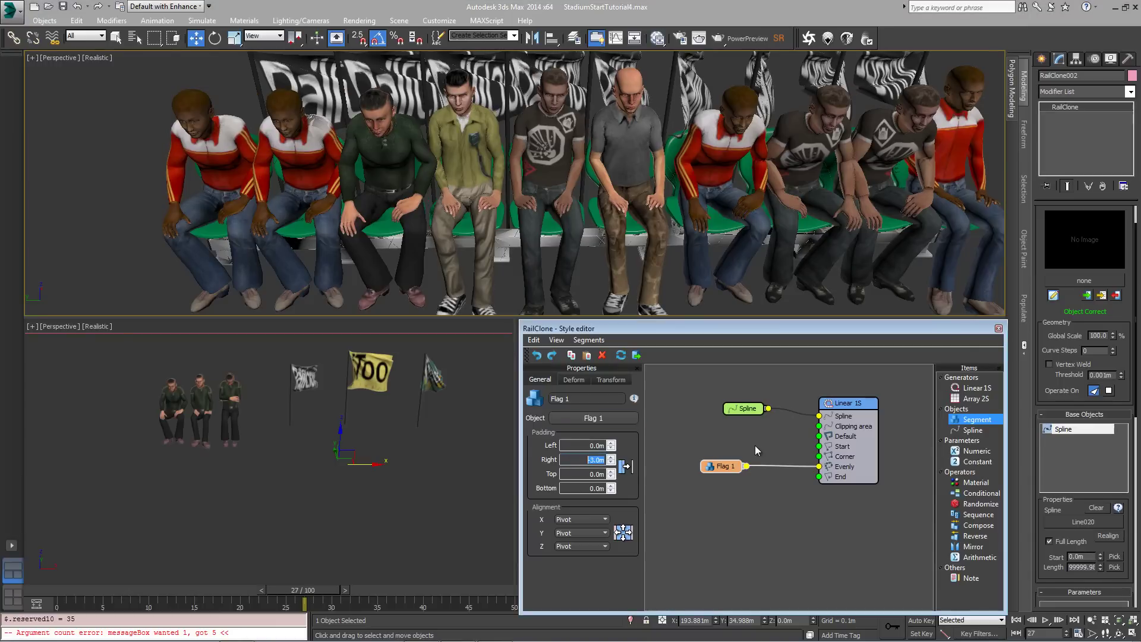
{"action": "left_click_drag", "start_coordinate": [722, 466], "coordinate": [720, 473]}
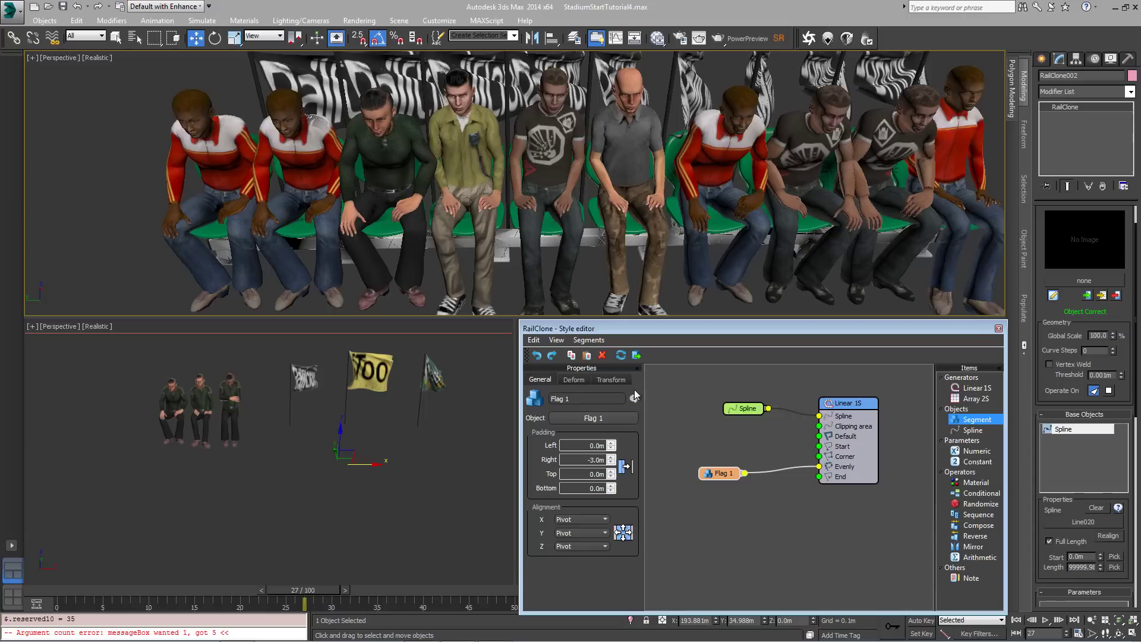
{"action": "left_click", "coordinate": [612, 379]}
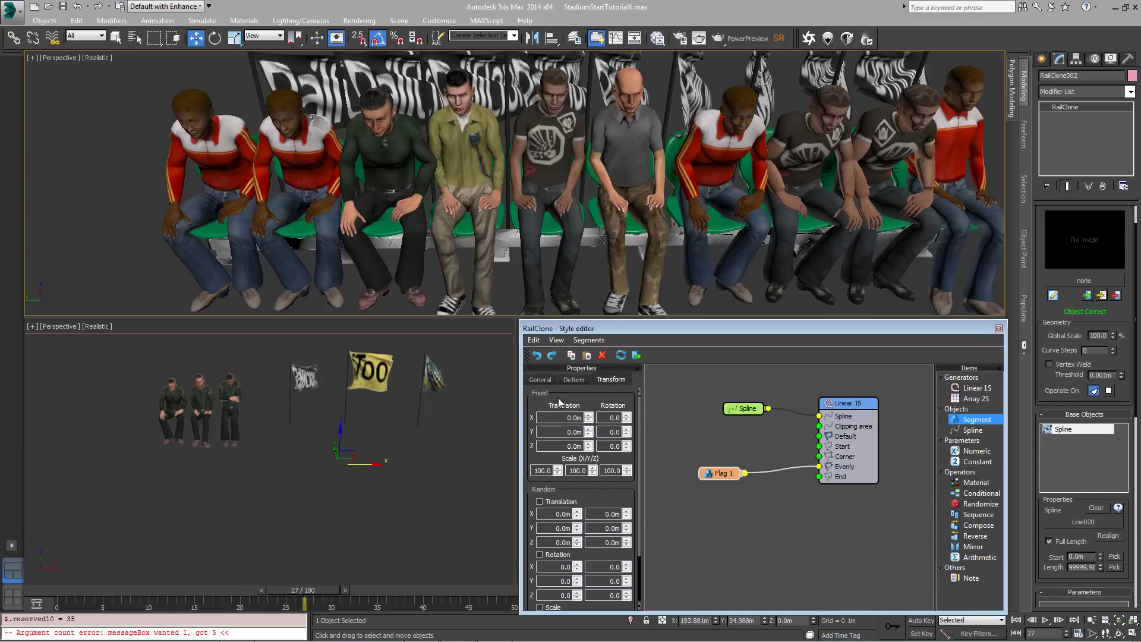
Set Flag 1's fixed translation to X 0.1m, Y -0.5m and Z 0.5m.
{"action": "left_click", "coordinate": [566, 418]}
{"action": "left_click_drag", "start_coordinate": [591, 434], "coordinate": [620, 451]}
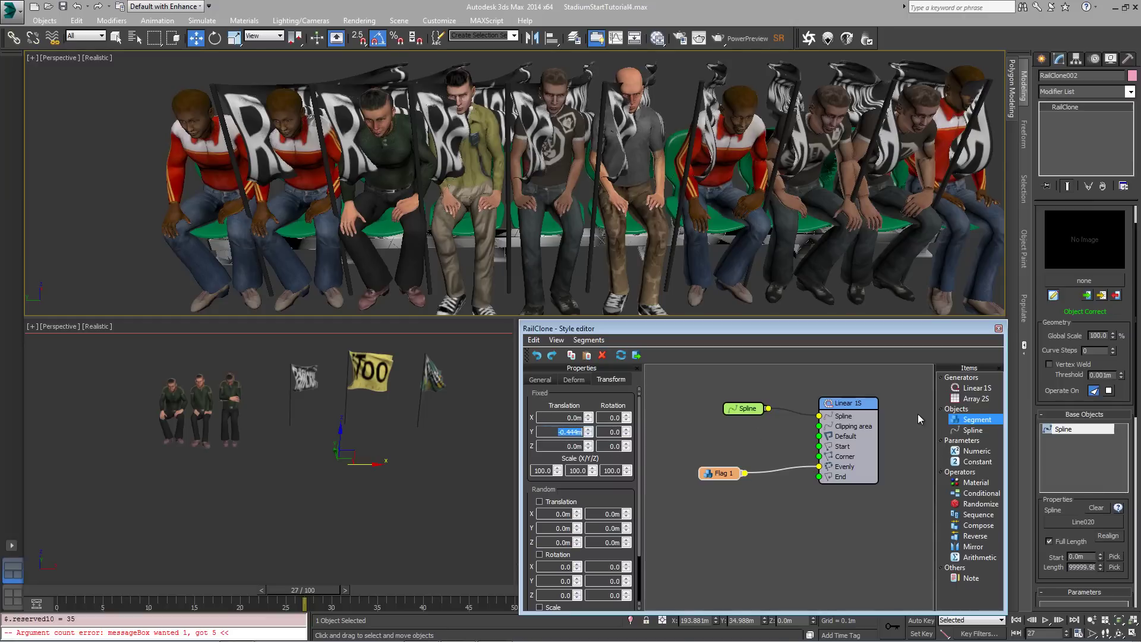
{"action": "type", "text": "-0.5"}
{"action": "key", "text": "Return"}
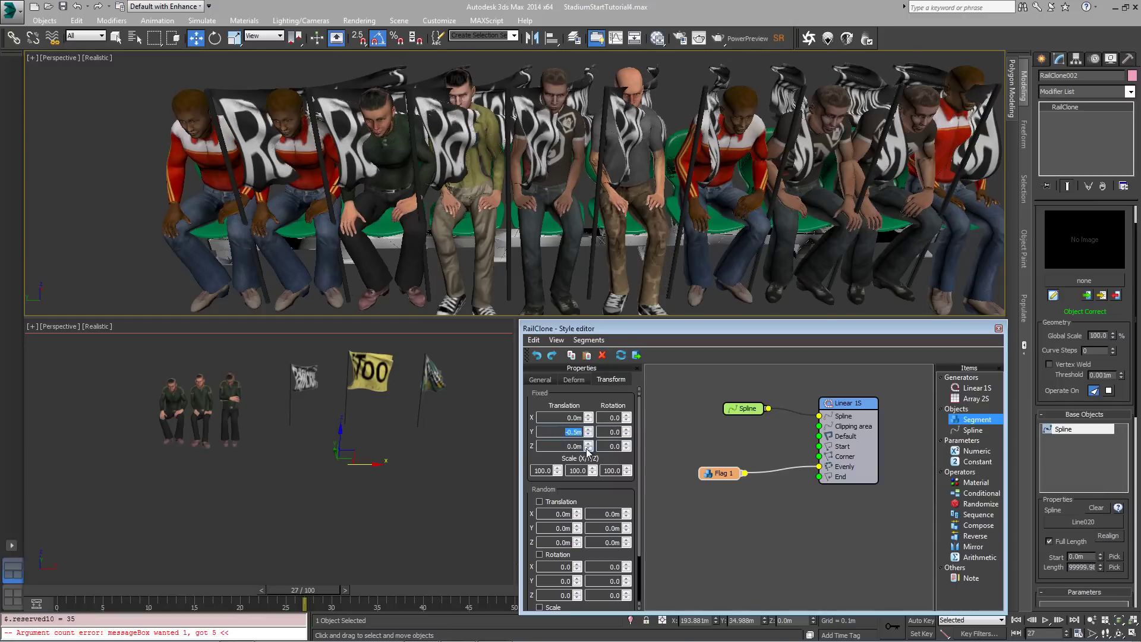
{"action": "left_click_drag", "start_coordinate": [589, 446], "coordinate": [539, 442]}
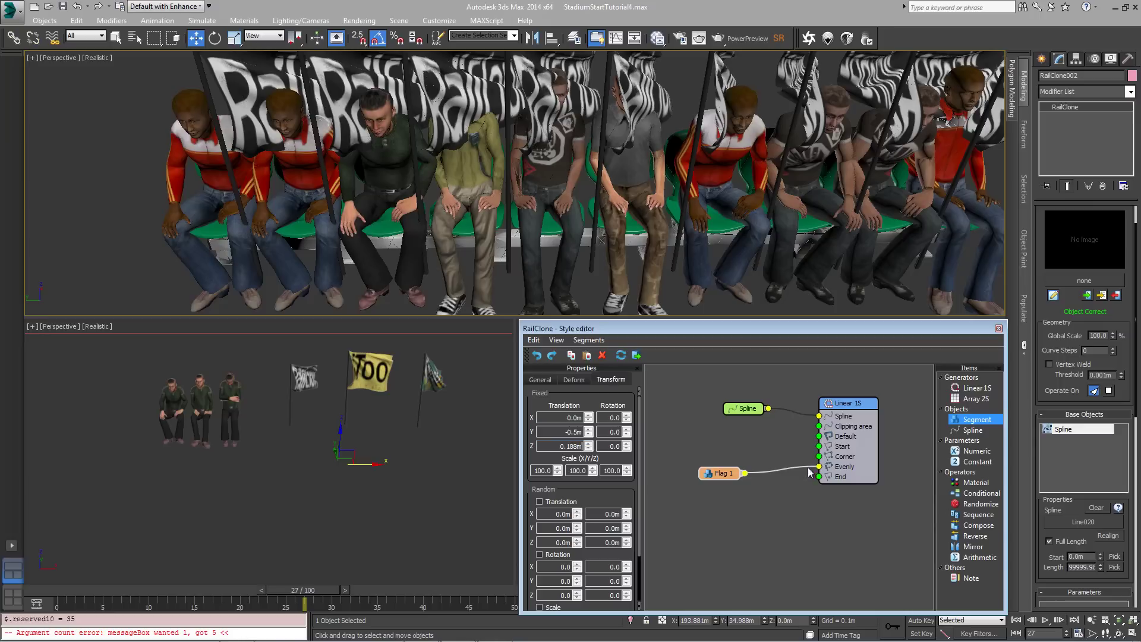
{"action": "double_click", "coordinate": [545, 444]}
{"action": "type", "text": "0.5"}
{"action": "key", "text": "Return"}
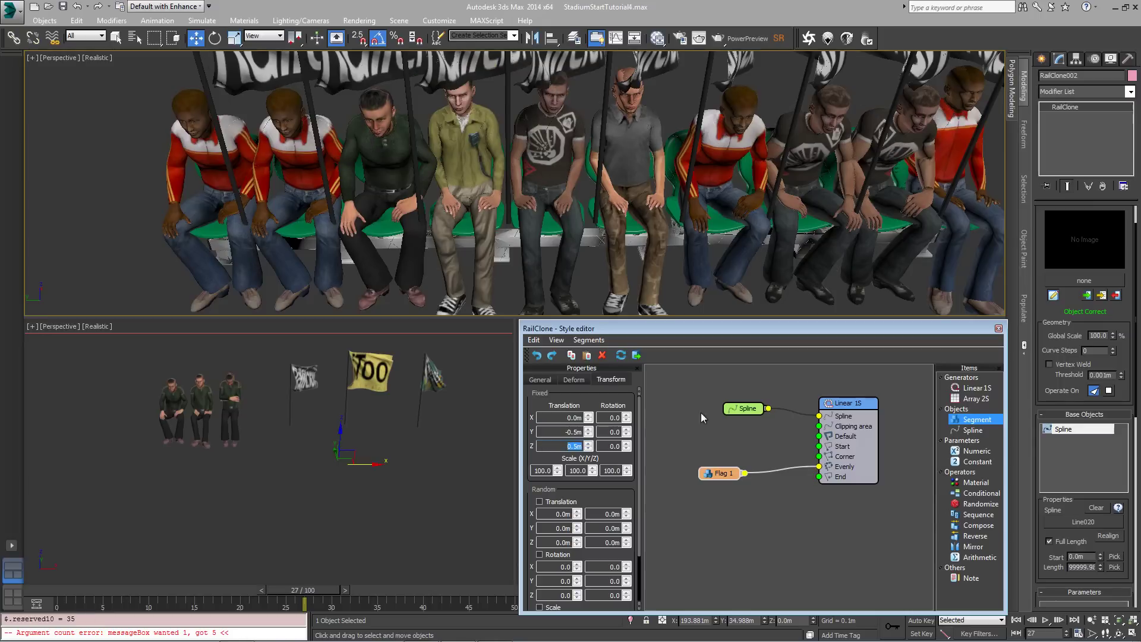
{"action": "left_click", "coordinate": [587, 416]}
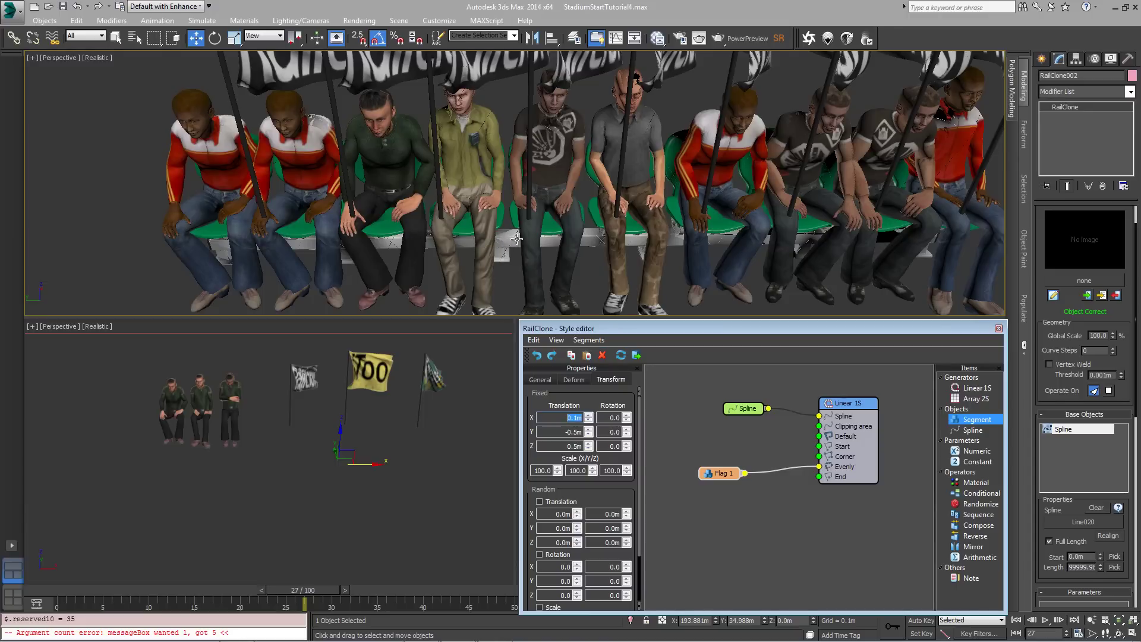
{"action": "middle_click_drag", "start_coordinate": [576, 226], "coordinate": [553, 224]}
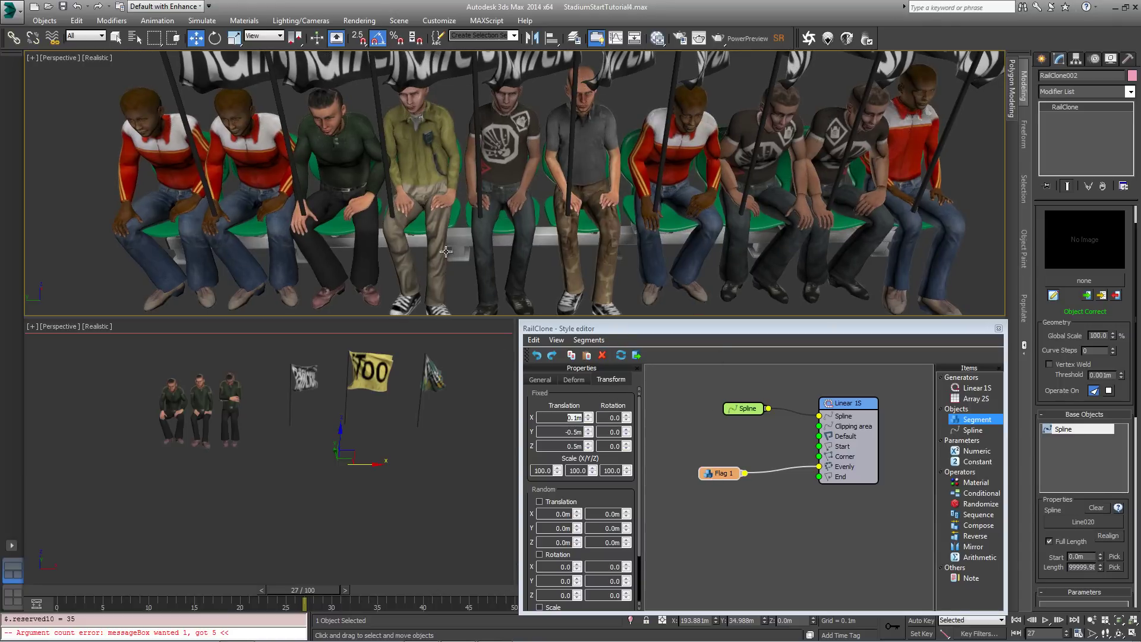
Enable Random Rotation on Flag 1 with X -15 to 20 and Y maximum 30.
{"action": "scroll", "coordinate": [534, 177], "scroll_direction": "down", "scroll_amount": 4}
{"action": "left_click_drag", "start_coordinate": [726, 476], "coordinate": [721, 471]}
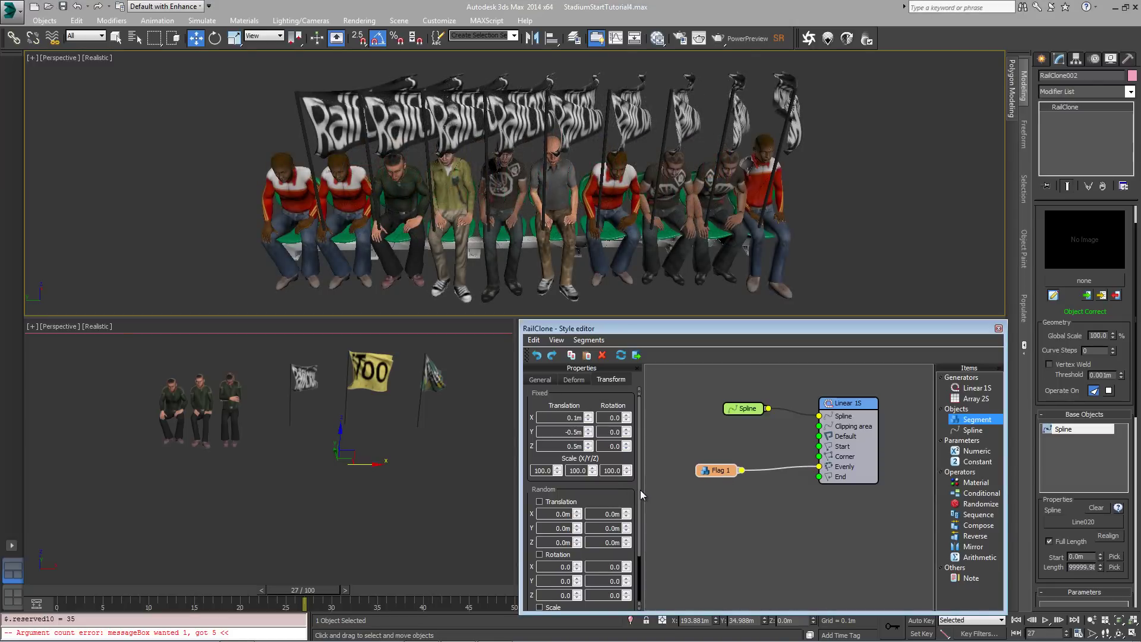
{"action": "scroll", "coordinate": [642, 509], "scroll_direction": "down", "scroll_amount": 3}
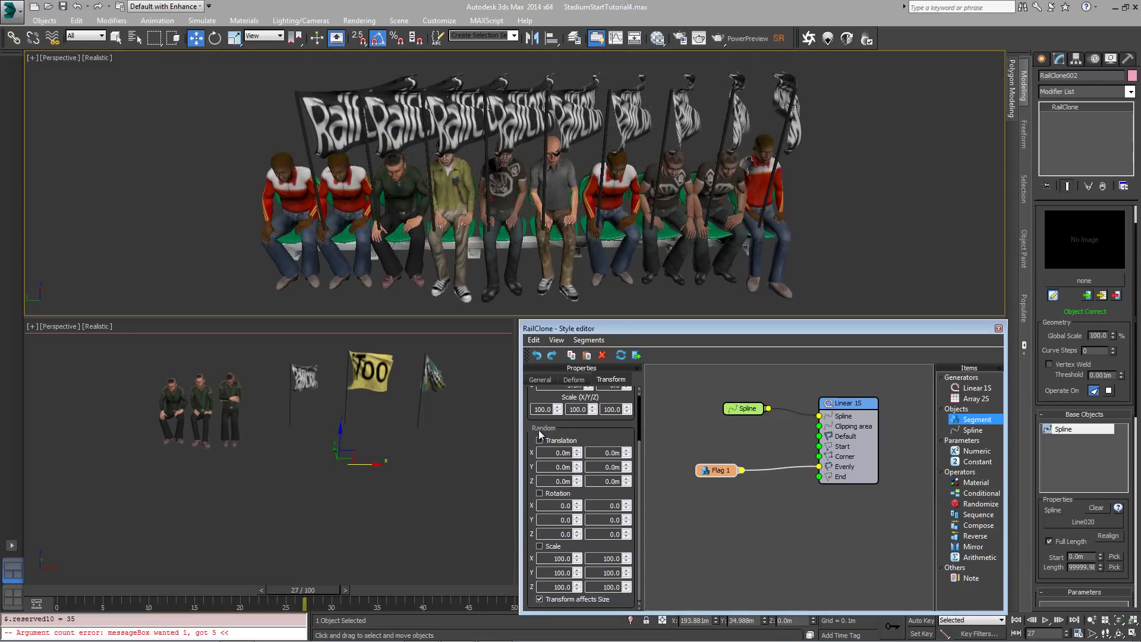
{"action": "left_click", "coordinate": [553, 493]}
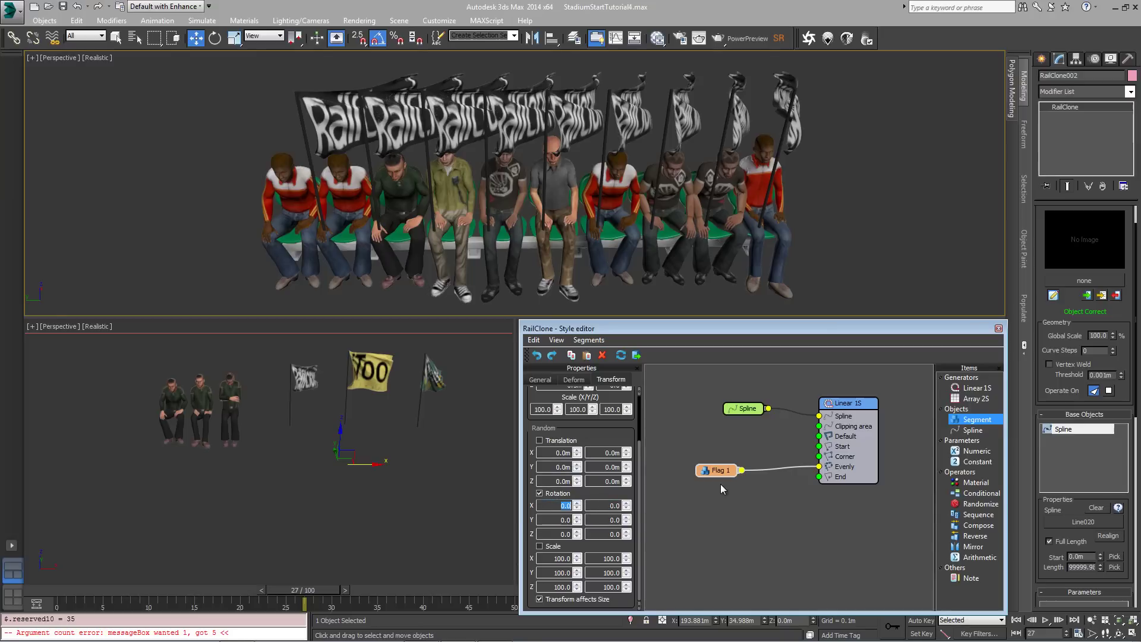
{"action": "type", "text": "-15"}
{"action": "key", "text": "Tab"}
{"action": "type", "text": "20"}
{"action": "key", "text": "Return"}
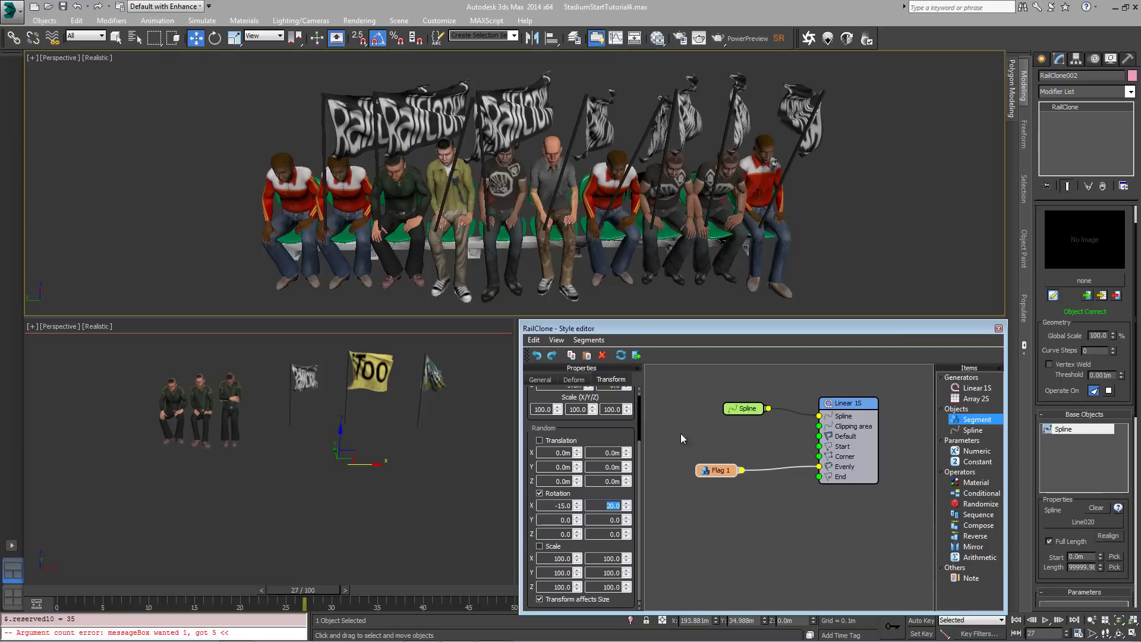
{"action": "key", "text": "Tab"}
{"action": "type", "text": "30"}
{"action": "key", "text": "Return"}
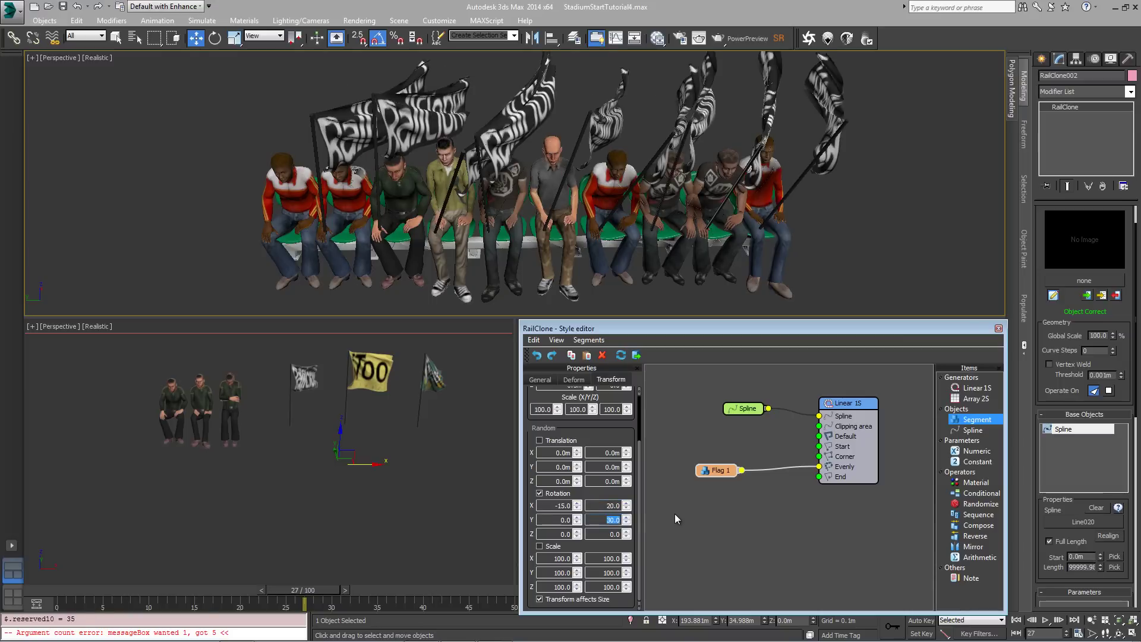
Set the Z rotation range to -180 to 180 and raise the X maximum to 22.2.
{"action": "double_click", "coordinate": [561, 533]}
{"action": "type", "text": "-180"}
{"action": "key", "text": "Tab"}
{"action": "type", "text": "180"}
{"action": "key", "text": "Return"}
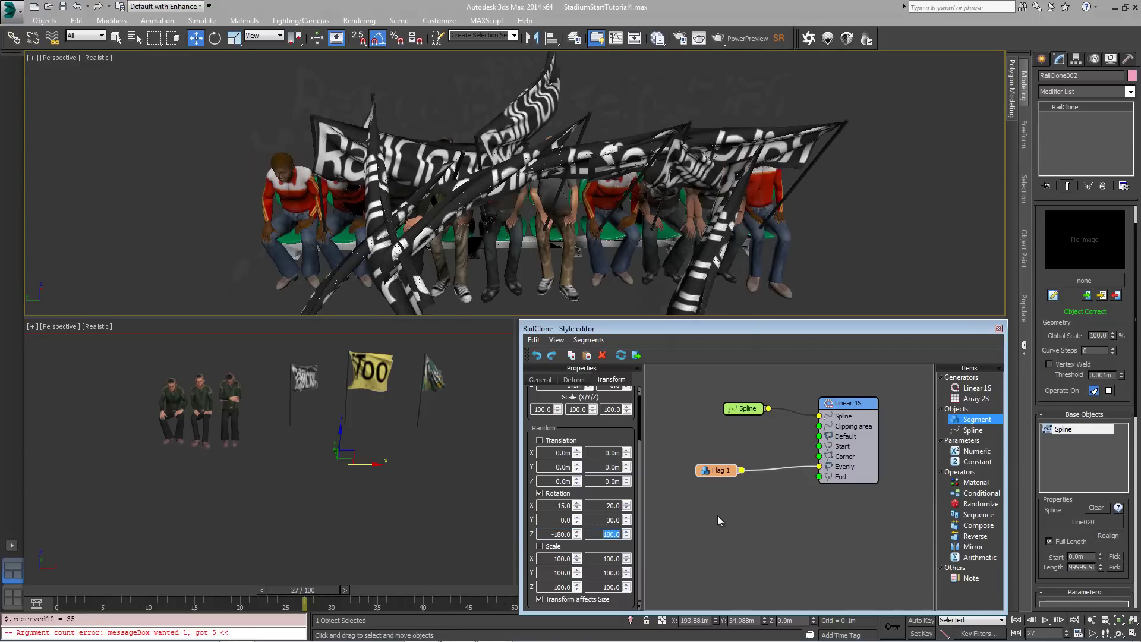
{"action": "left_click_drag", "start_coordinate": [626, 505], "coordinate": [559, 636]}
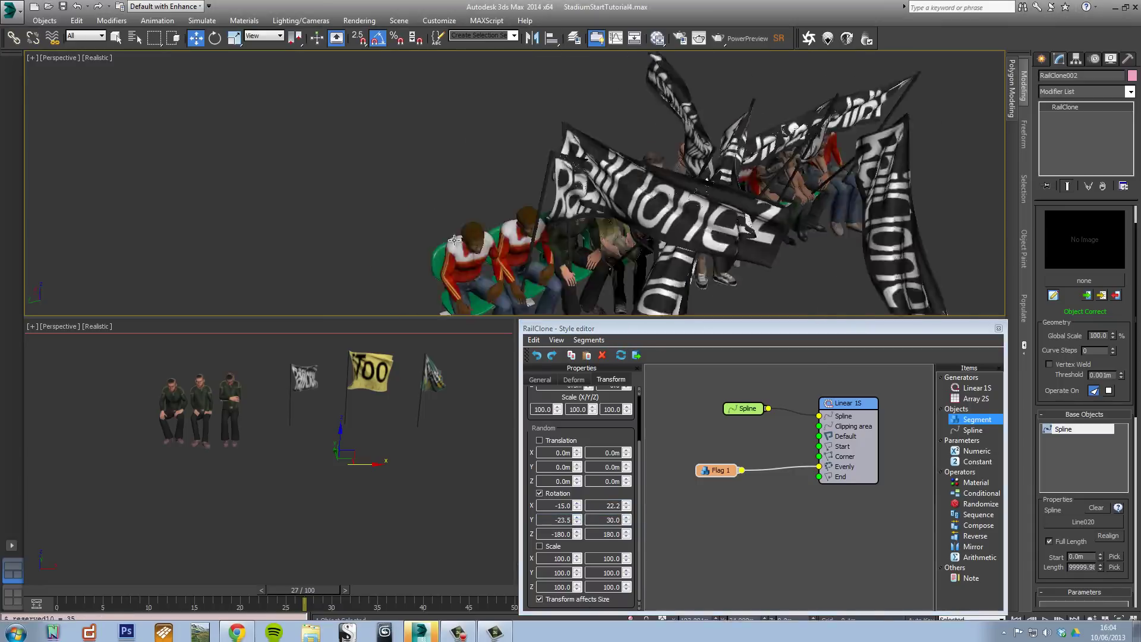
{"action": "middle_click_drag", "start_coordinate": [455, 239], "coordinate": [397, 229], "text": "alt"}
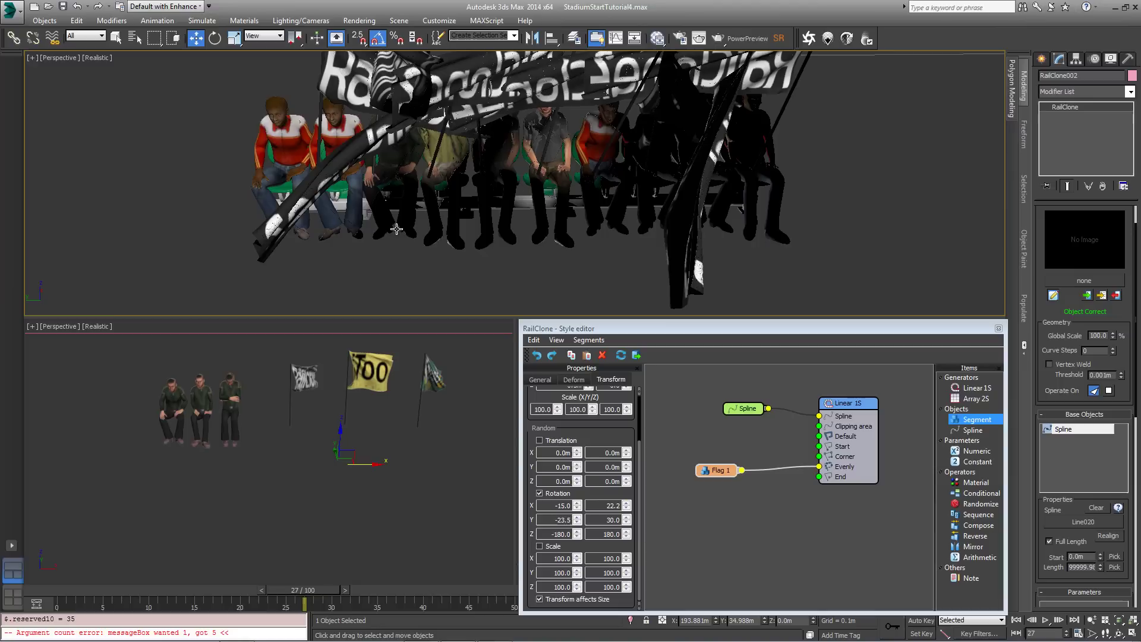
{"action": "middle_click_drag", "start_coordinate": [541, 179], "coordinate": [550, 185], "text": "alt"}
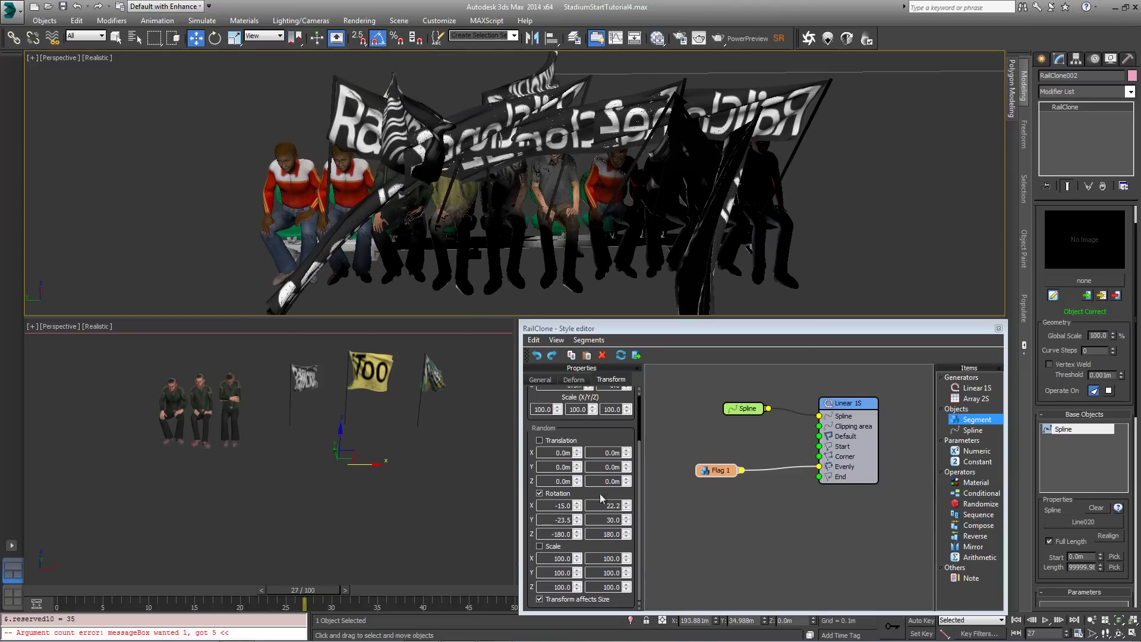
Enable Random Scale at 80–110 on X, Y and Z, and turn off Transform affects Size.
{"action": "left_click", "coordinate": [542, 547]}
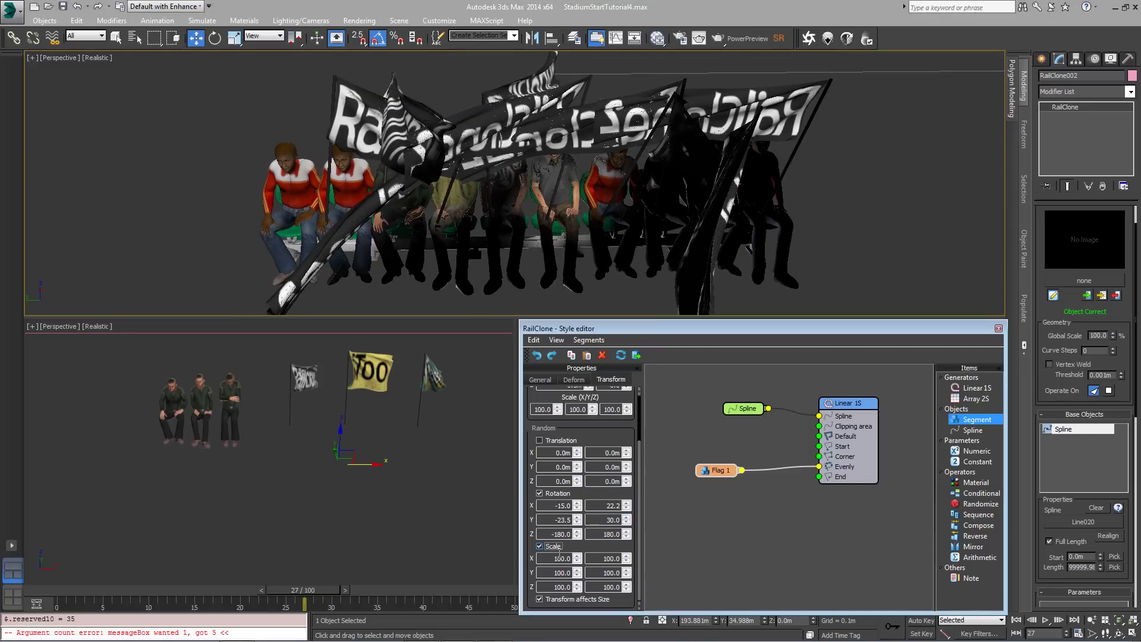
{"action": "double_click", "coordinate": [559, 559]}
{"action": "type", "text": "80"}
{"action": "key", "text": "Tab"}
{"action": "type", "text": "110"}
{"action": "key", "text": "Tab"}
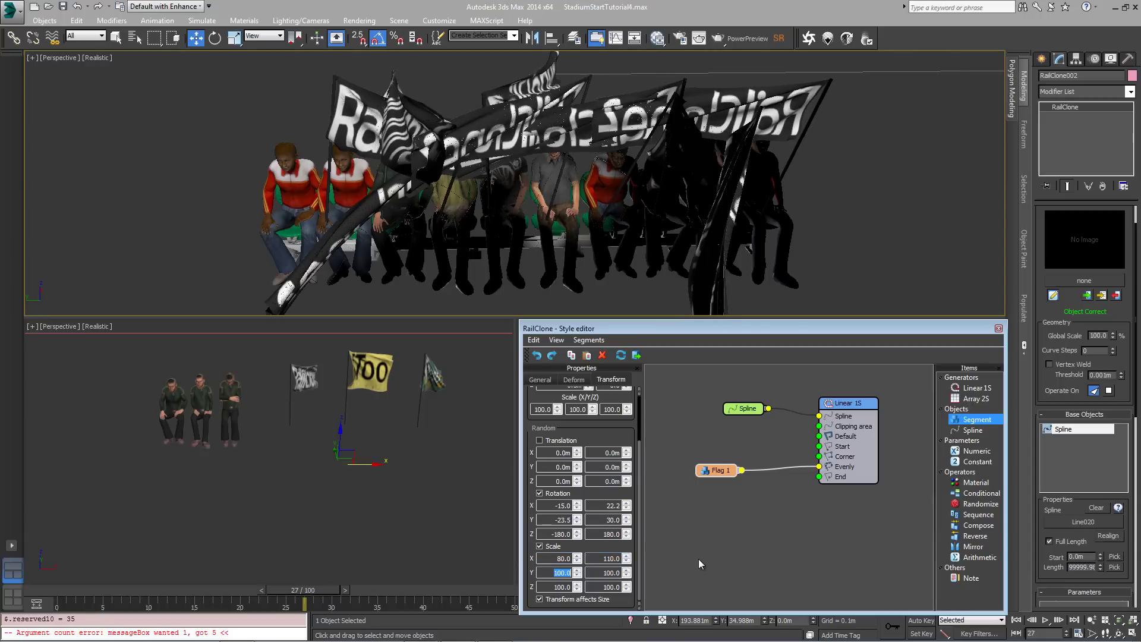
{"action": "type", "text": "80"}
{"action": "key", "text": "Tab"}
{"action": "type", "text": "110"}
{"action": "key", "text": "Tab"}
{"action": "type", "text": "80"}
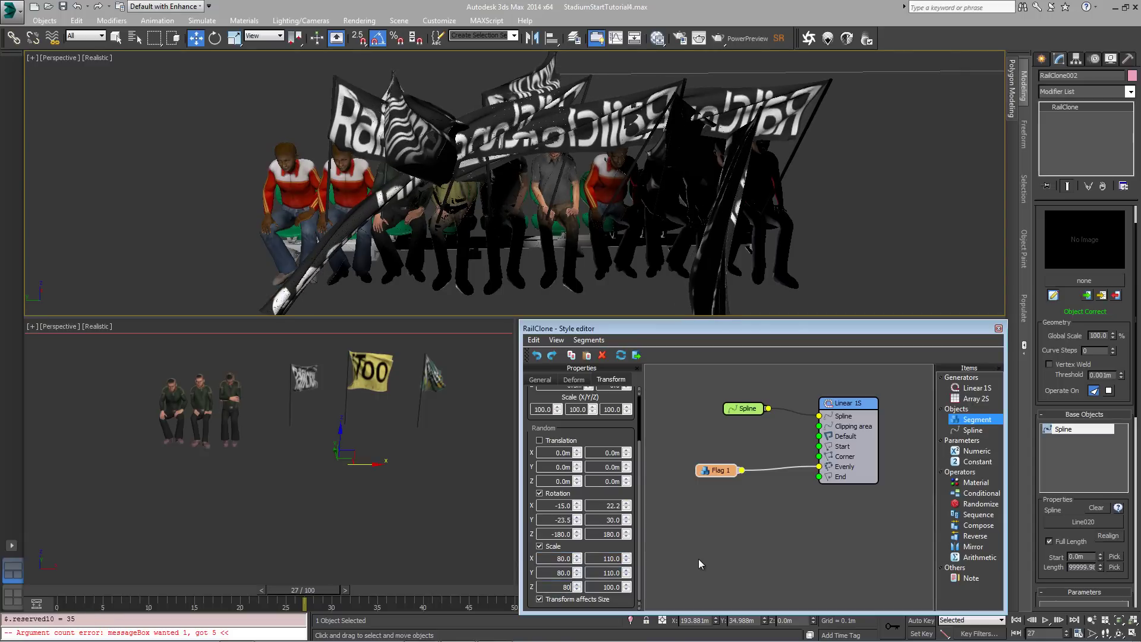
{"action": "key", "text": "Tab"}
{"action": "type", "text": "110"}
{"action": "key", "text": "Tab"}
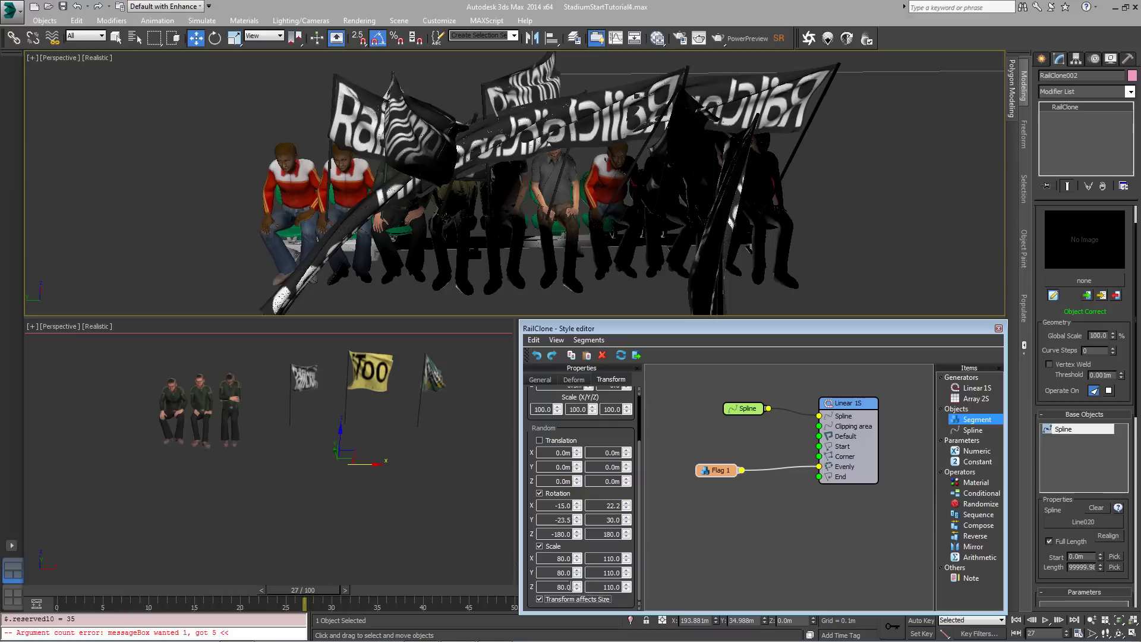
{"action": "left_click", "coordinate": [571, 599]}
Copy the Flag 1 node and paste two copies below it on the canvas.
{"action": "left_click_drag", "start_coordinate": [728, 472], "coordinate": [732, 451]}
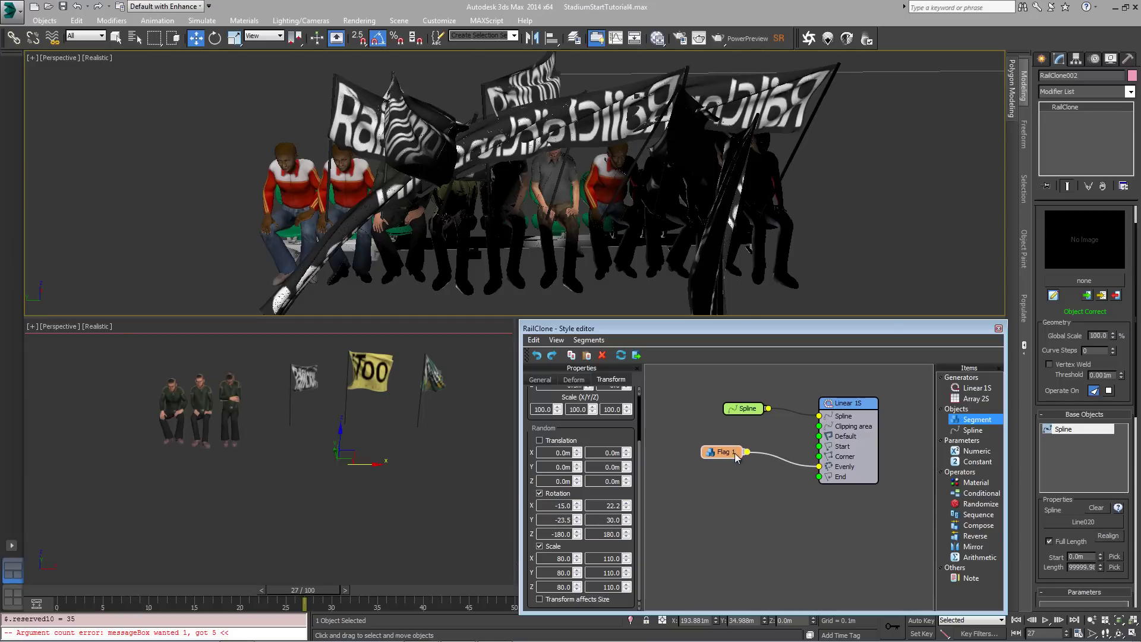
{"action": "right_click", "coordinate": [732, 452]}
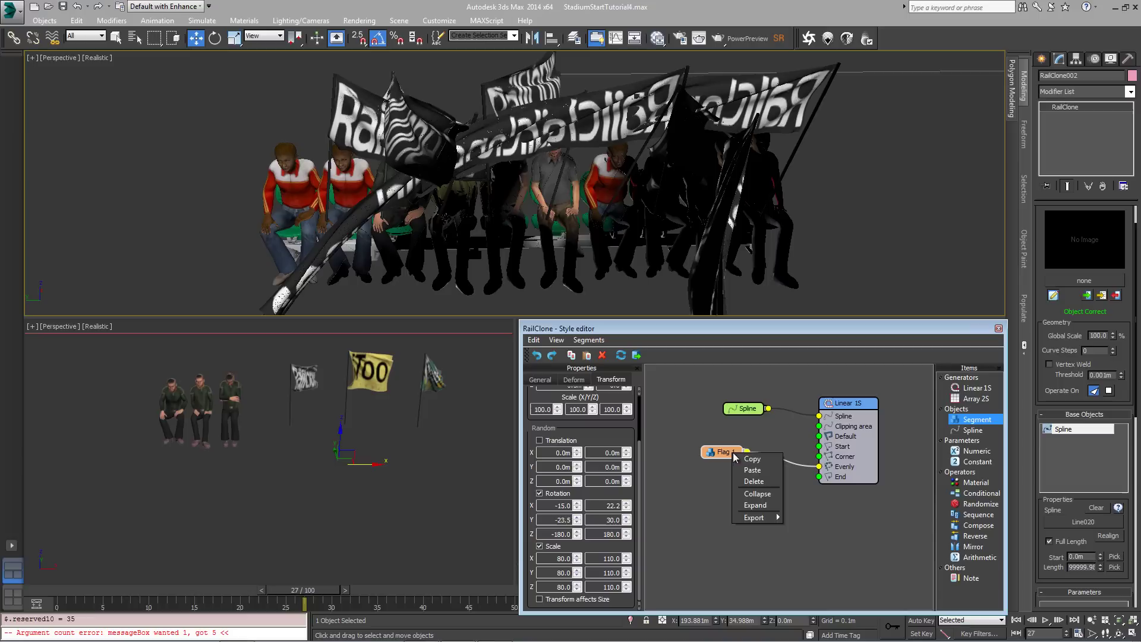
{"action": "left_click", "coordinate": [725, 482]}
{"action": "right_click", "coordinate": [725, 482]}
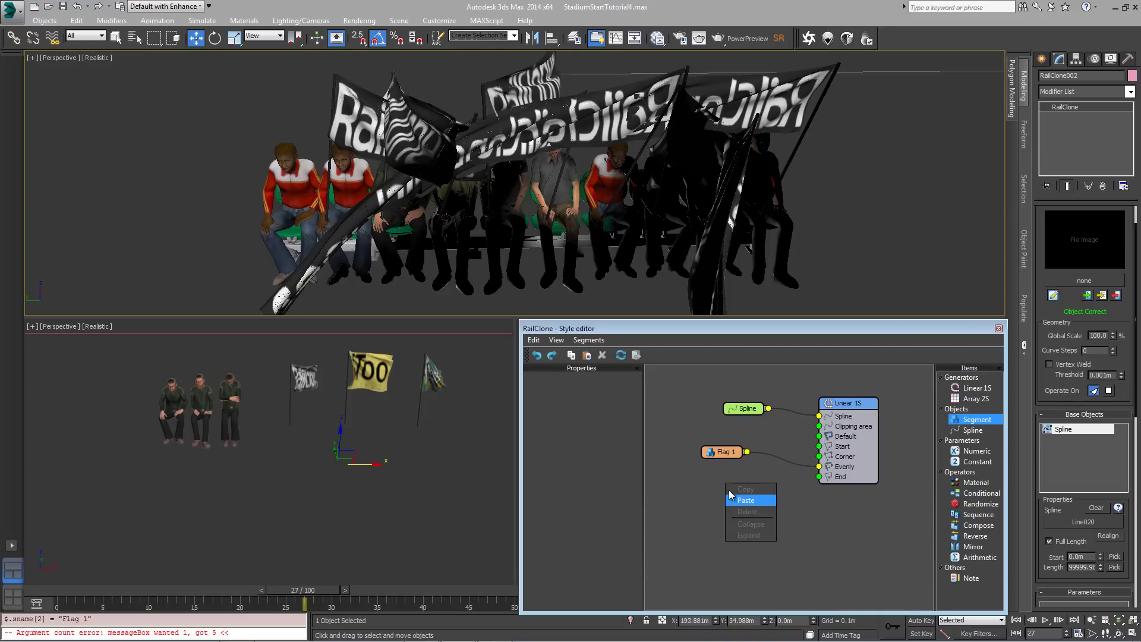
{"action": "left_click", "coordinate": [740, 498]}
{"action": "left_click_drag", "start_coordinate": [720, 486], "coordinate": [716, 480]}
{"action": "left_click", "coordinate": [729, 512]}
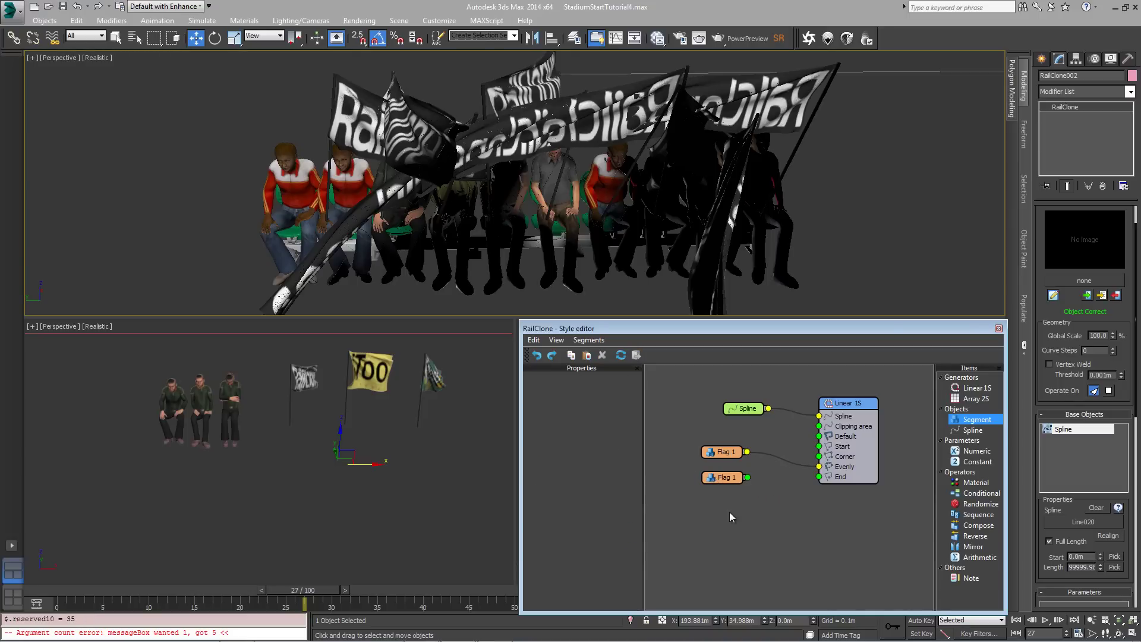
{"action": "right_click", "coordinate": [729, 511]}
{"action": "left_click", "coordinate": [750, 528]}
{"action": "left_click_drag", "start_coordinate": [738, 521], "coordinate": [720, 499]}
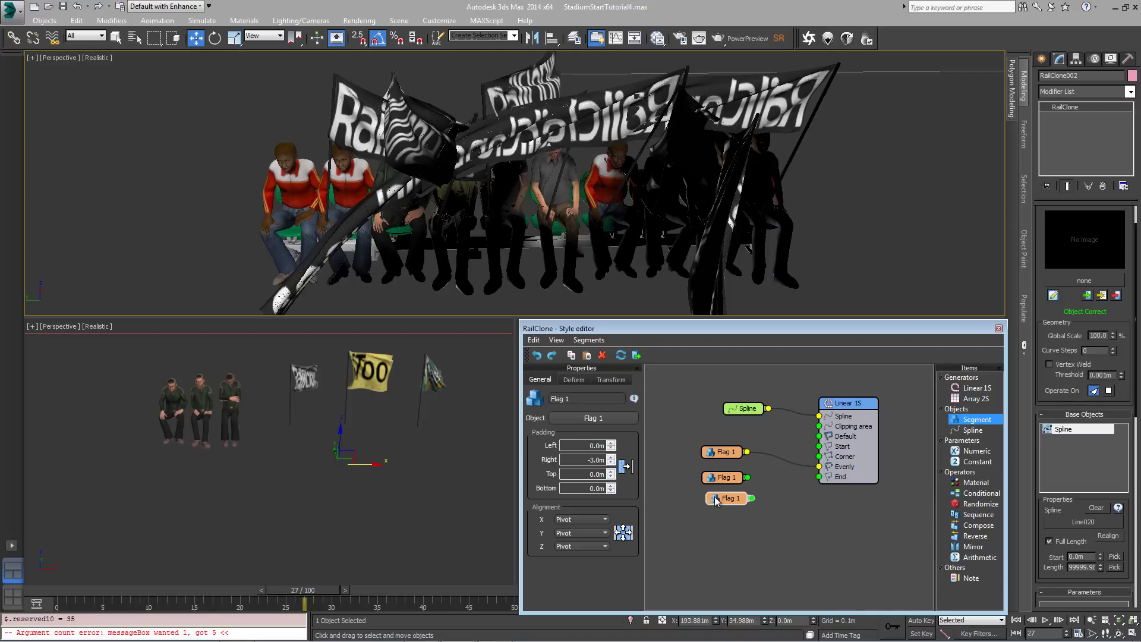
Assign the yellow flag to the second node and the green flag to the third.
{"action": "left_click", "coordinate": [722, 477]}
{"action": "left_click", "coordinate": [593, 418]}
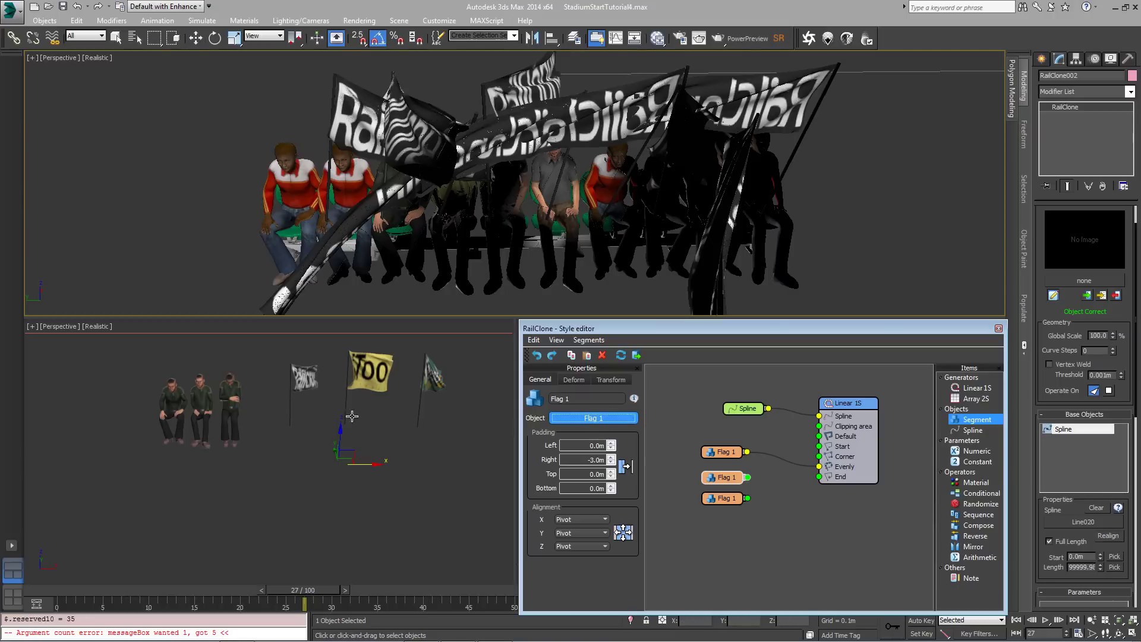
{"action": "left_click", "coordinate": [351, 365]}
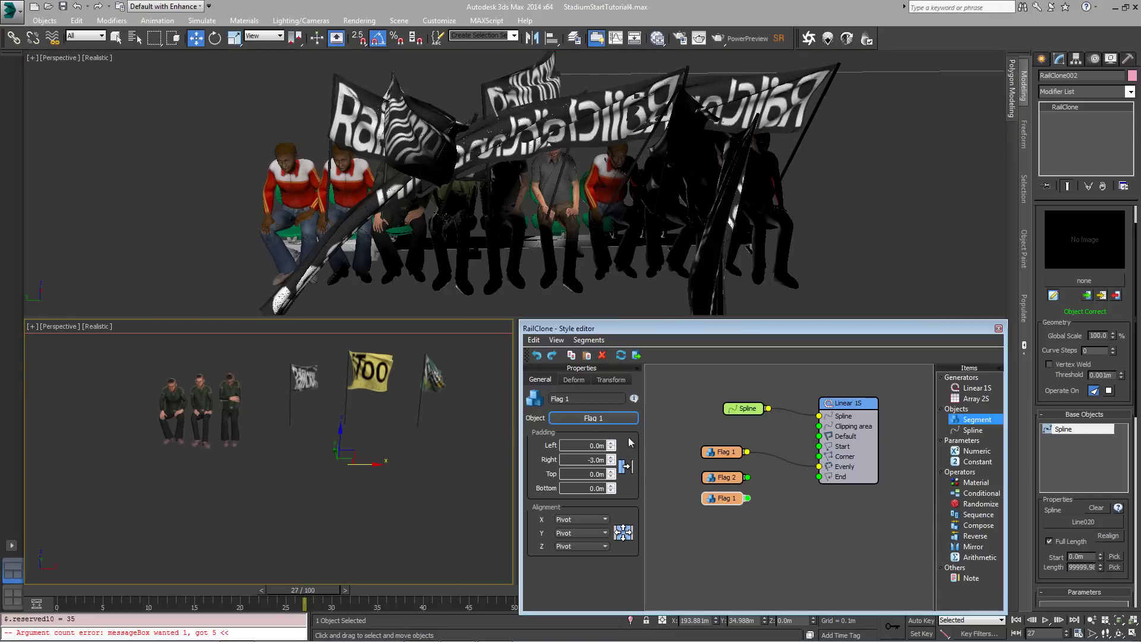
{"action": "left_click", "coordinate": [604, 420]}
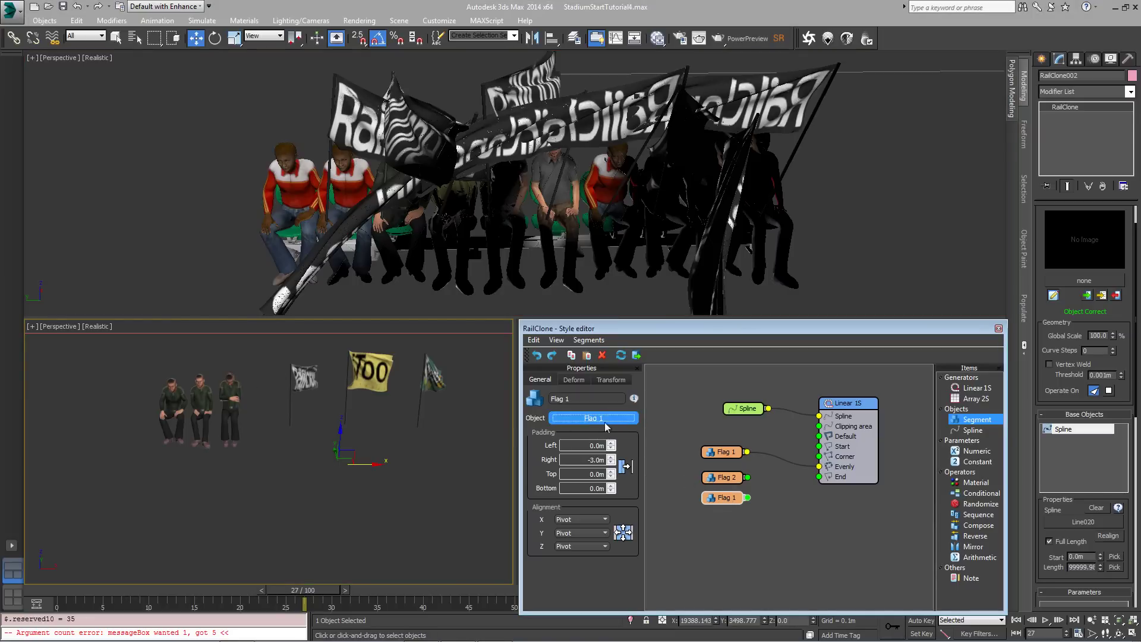
{"action": "left_click", "coordinate": [438, 381]}
Move the three flag nodes aside, add a Randomize operator and wire Flag 1 into it.
{"action": "left_click_drag", "start_coordinate": [746, 545], "coordinate": [708, 456]}
{"action": "left_click_drag", "start_coordinate": [712, 498], "coordinate": [682, 489]}
{"action": "left_click", "coordinate": [980, 493]}
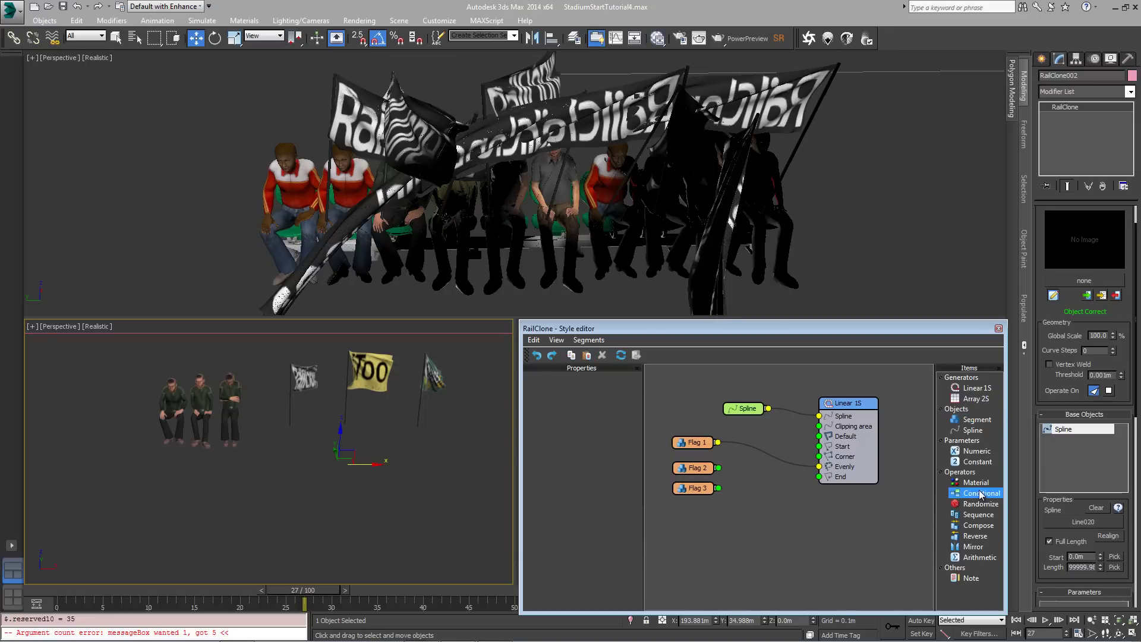
{"action": "left_click_drag", "start_coordinate": [980, 504], "coordinate": [772, 475]}
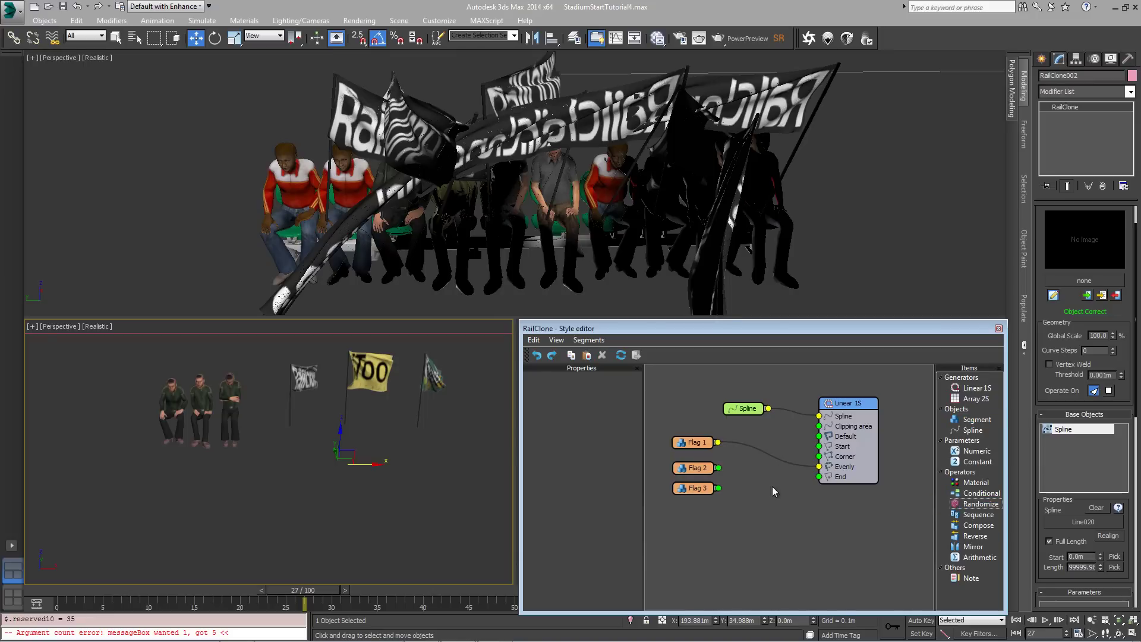
{"action": "left_click", "coordinate": [770, 467]}
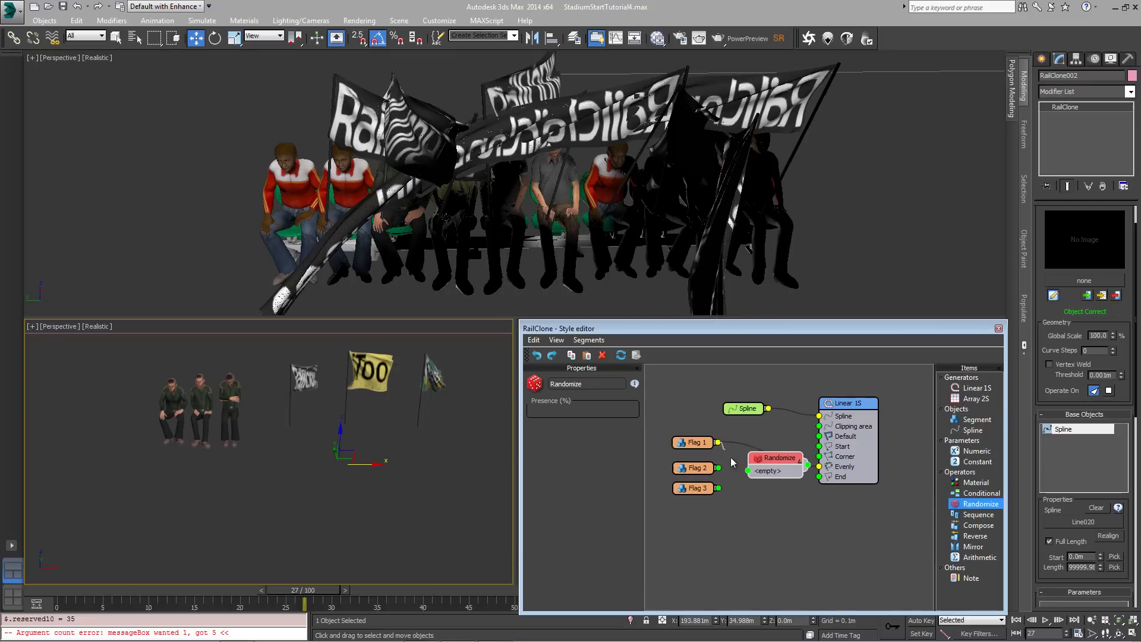
{"action": "left_click_drag", "start_coordinate": [732, 463], "coordinate": [820, 445]}
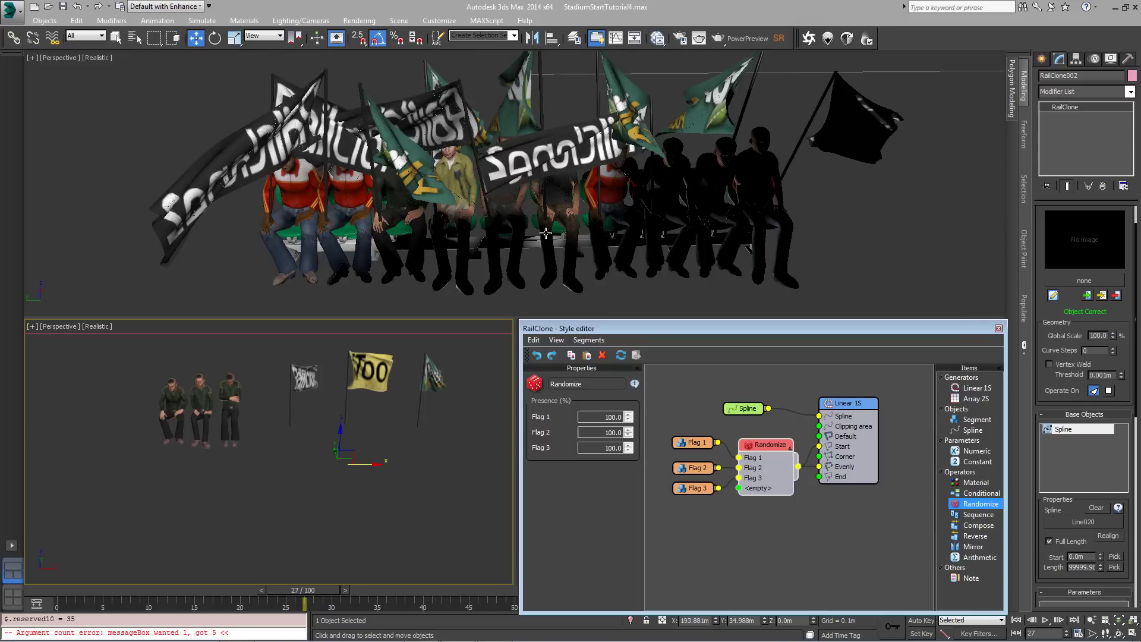
Orbit the Perspective view so the flags' RailClone lettering faces the camera.
{"action": "key", "text": "alt"}
{"action": "middle_click_drag", "start_coordinate": [651, 168], "coordinate": [698, 177], "text": "alt"}
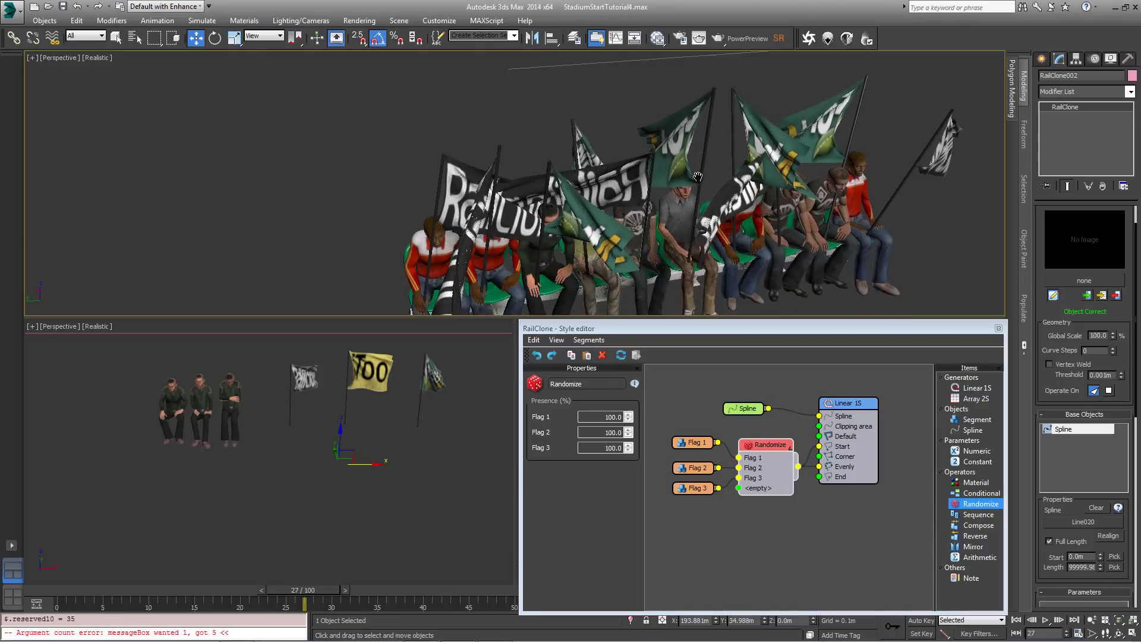
{"action": "scroll", "coordinate": [668, 149], "scroll_direction": "down", "scroll_amount": 3}
{"action": "scroll", "coordinate": [668, 148], "scroll_direction": "up", "scroll_amount": 5}
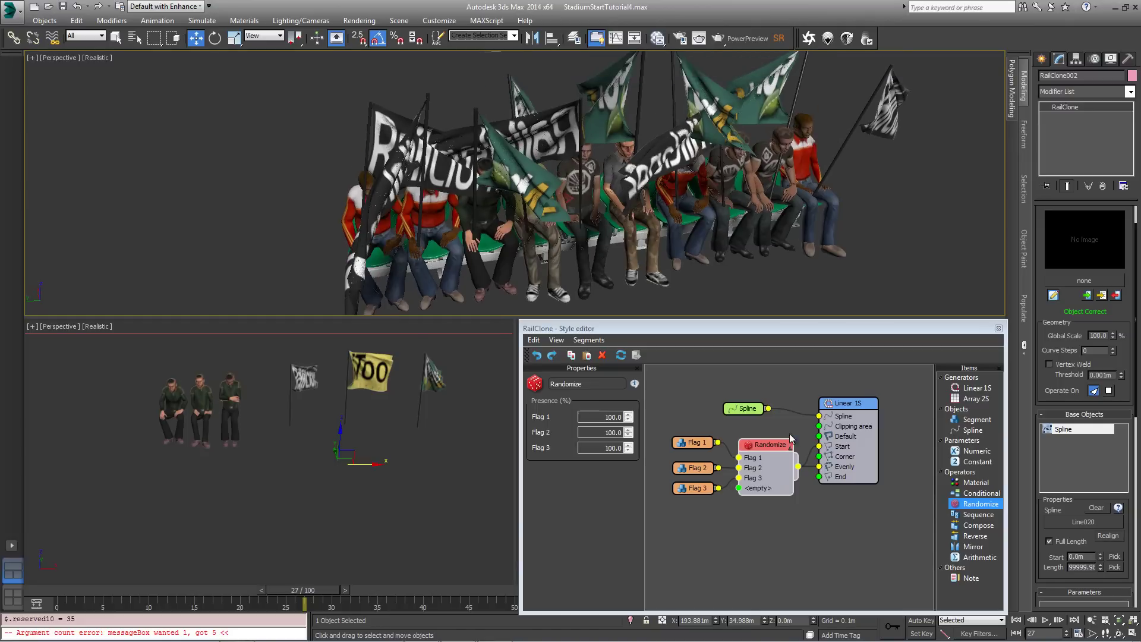
{"action": "left_click", "coordinate": [950, 420]}
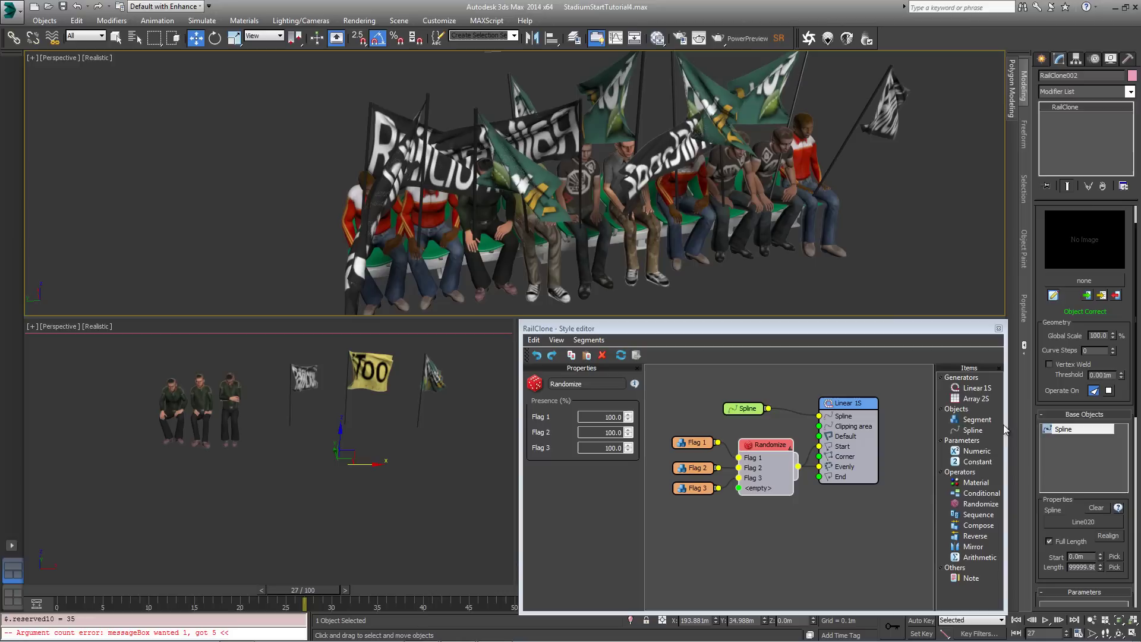
Feed an empty Segment into the Randomize operator with 2000% presence, then check Flag 1's transform.
{"action": "left_click_drag", "start_coordinate": [975, 420], "coordinate": [739, 488]}
{"action": "left_click", "coordinate": [771, 475]}
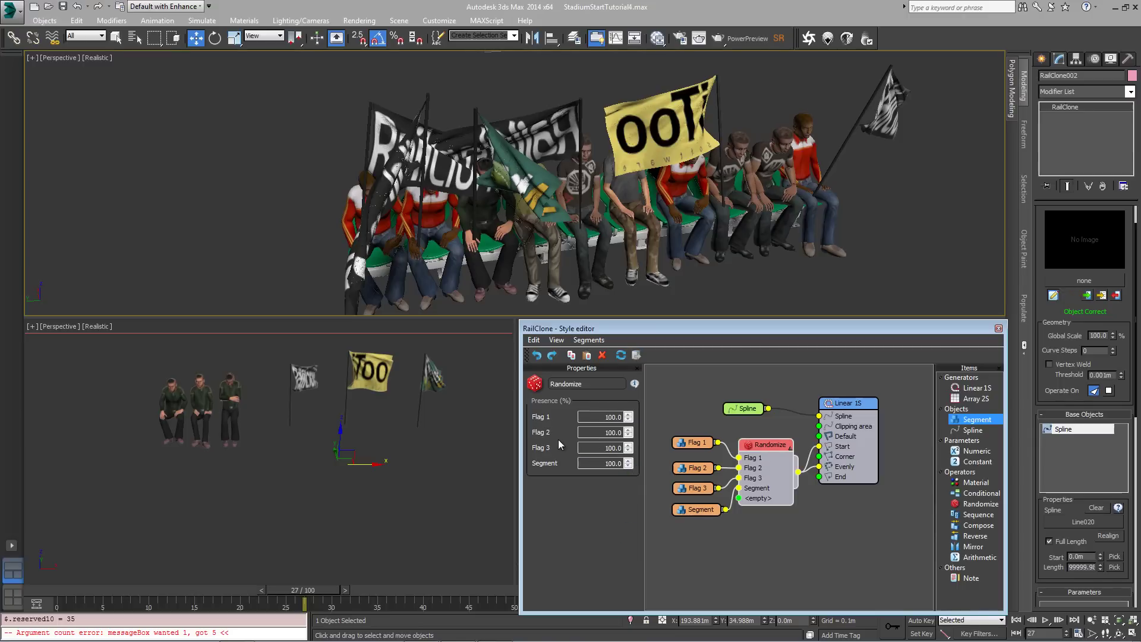
{"action": "double_click", "coordinate": [596, 462]}
{"action": "type", "text": "2000"}
{"action": "key", "text": "Return"}
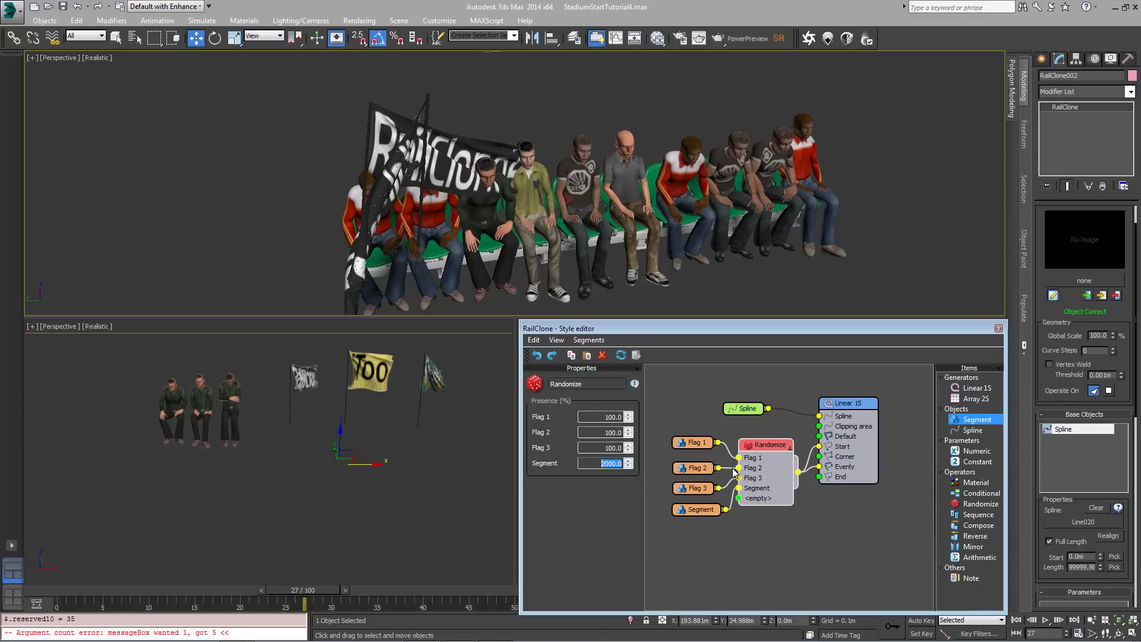
{"action": "left_click", "coordinate": [680, 442]}
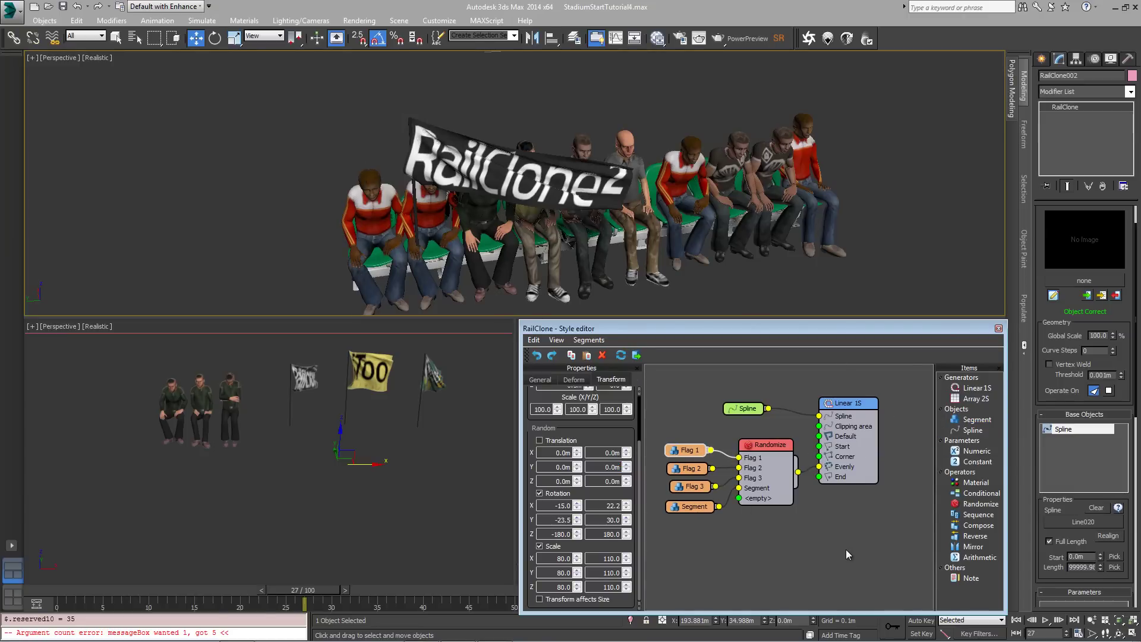
{"action": "left_click", "coordinate": [771, 509]}
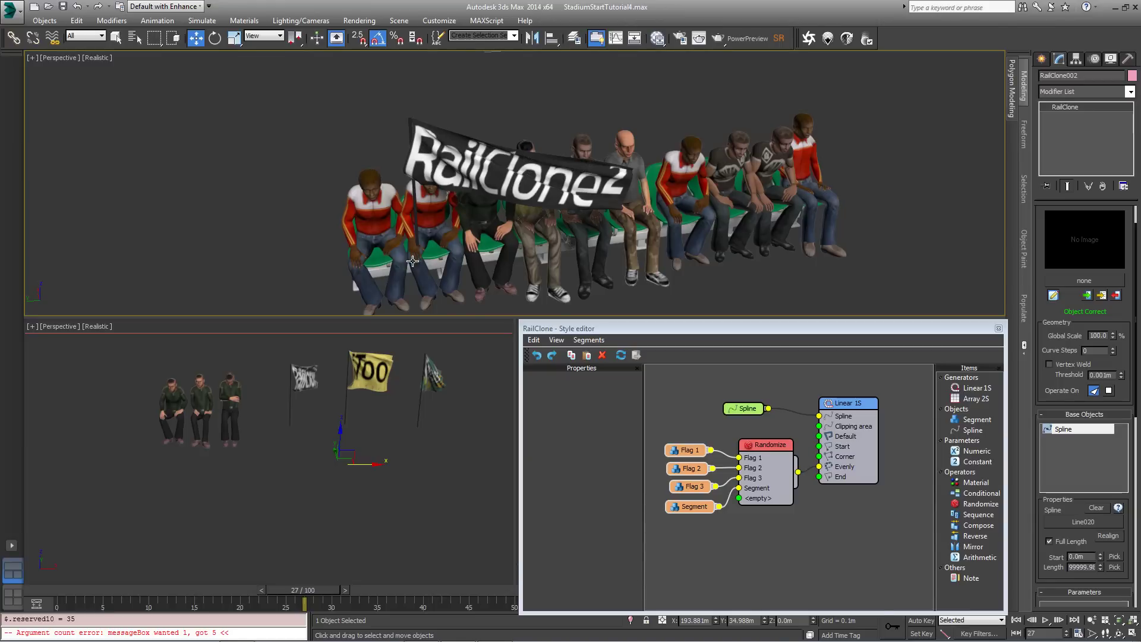
Close the style editor and set the flags' viewport display to Points-Cloud.
{"action": "left_click", "coordinate": [998, 328]}
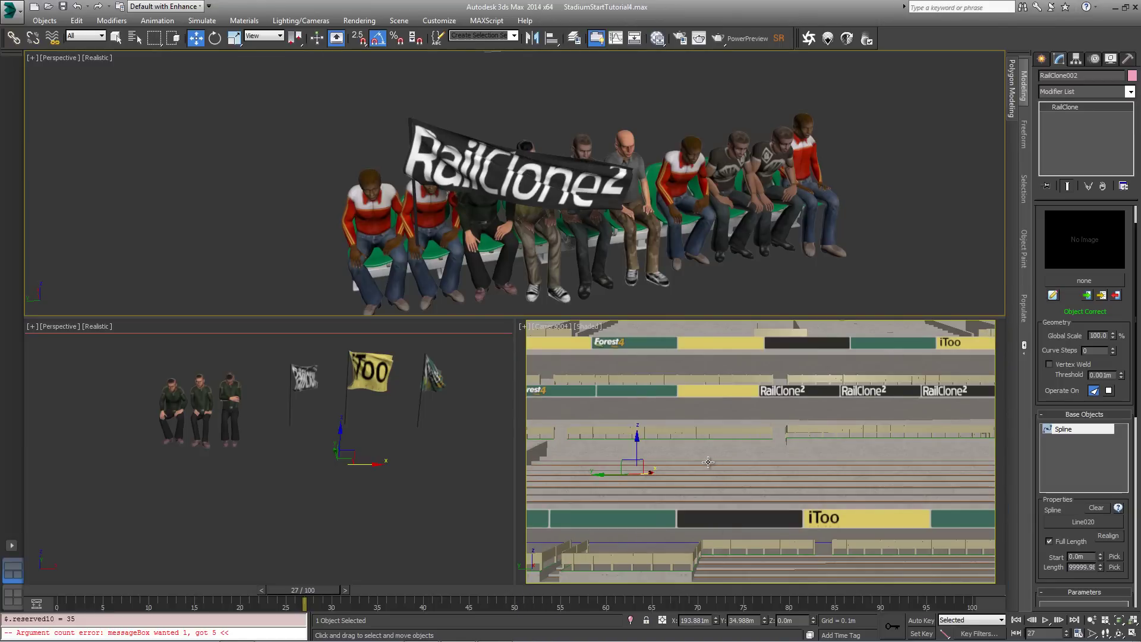
{"action": "scroll", "coordinate": [1085, 512], "scroll_direction": "down", "scroll_amount": 5}
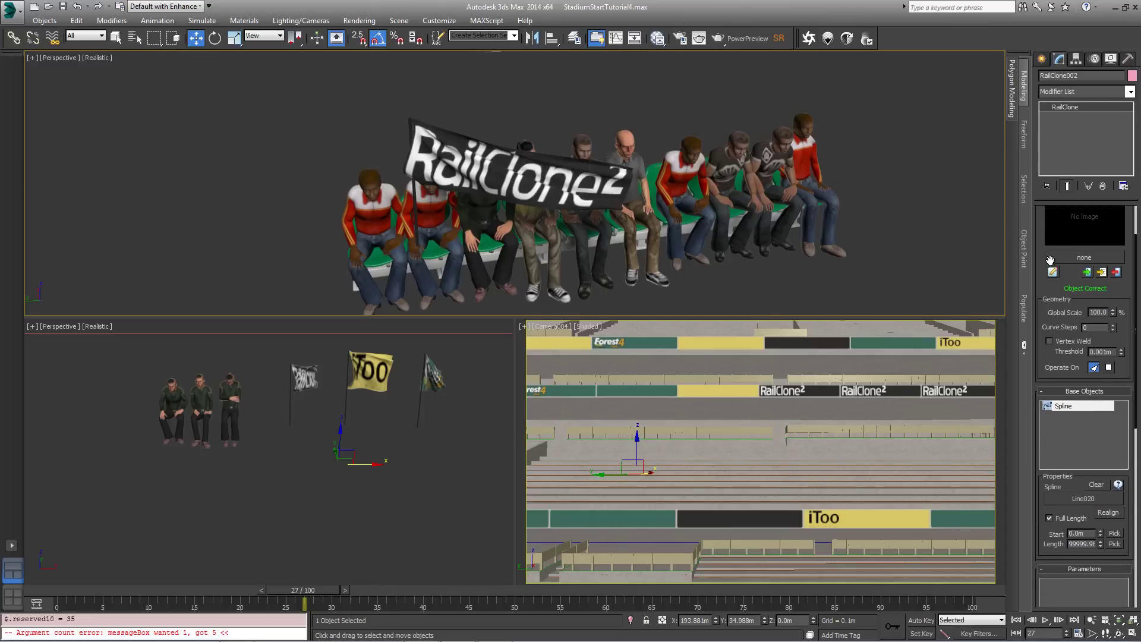
{"action": "scroll", "coordinate": [1085, 512], "scroll_direction": "down", "scroll_amount": 3}
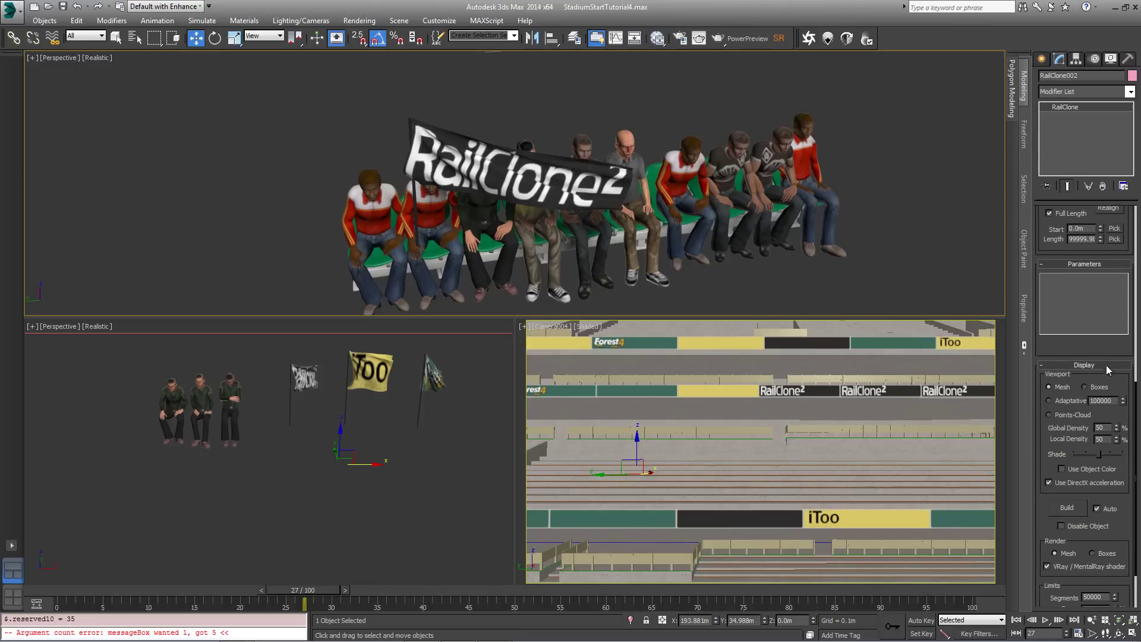
{"action": "left_click", "coordinate": [1082, 415]}
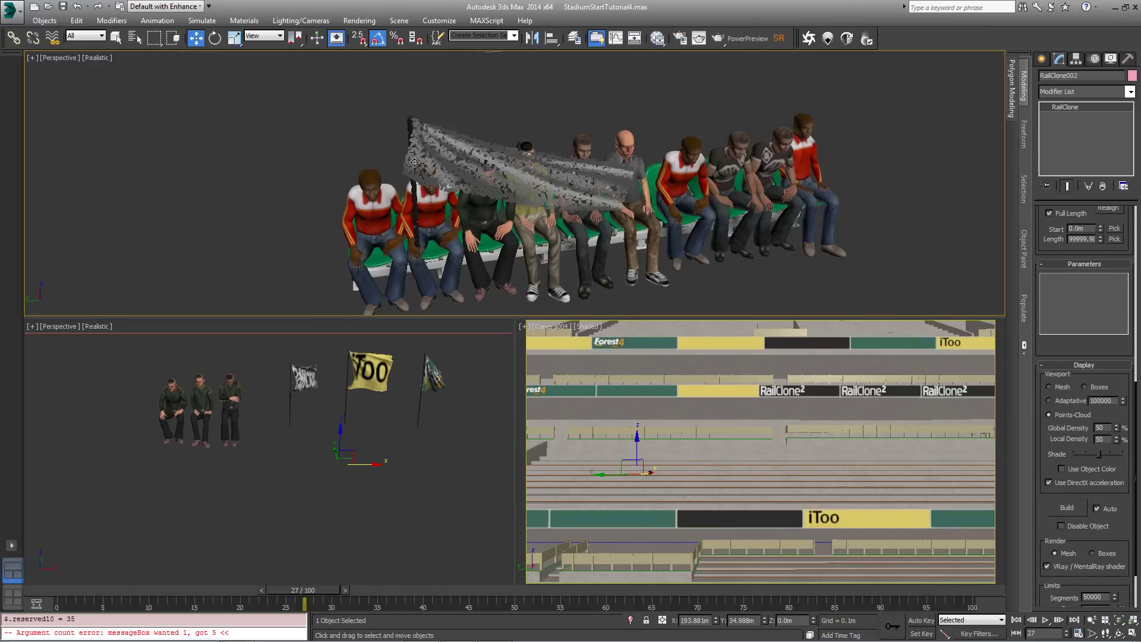
Set the seated crowd and the chairs to Points-Cloud viewport display too.
{"action": "left_click", "coordinate": [572, 152]}
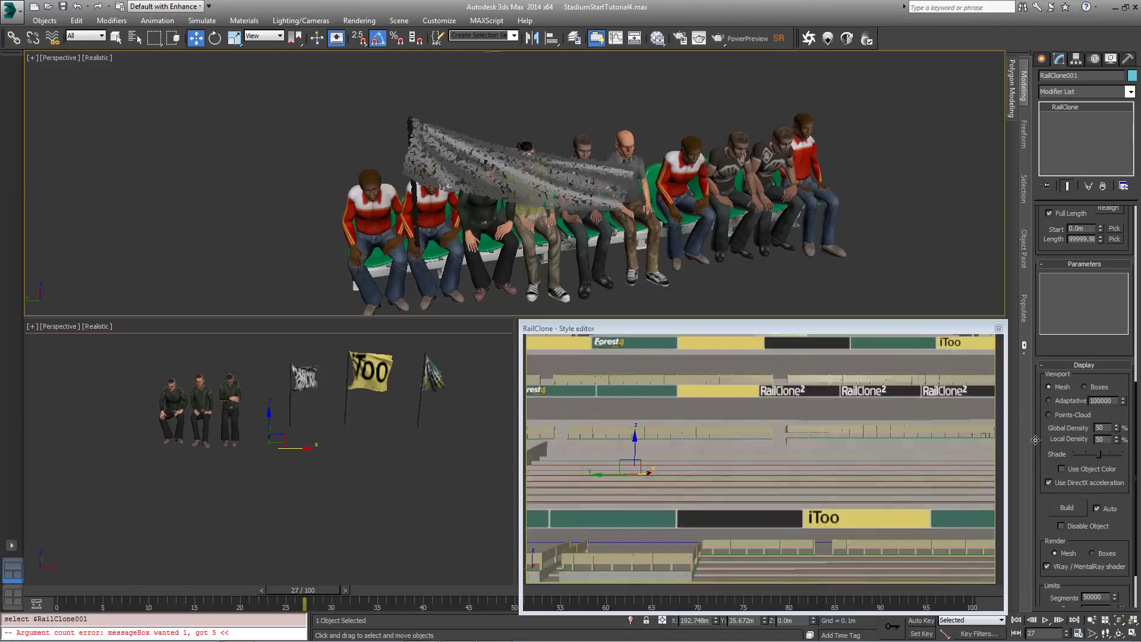
{"action": "left_click", "coordinate": [999, 328]}
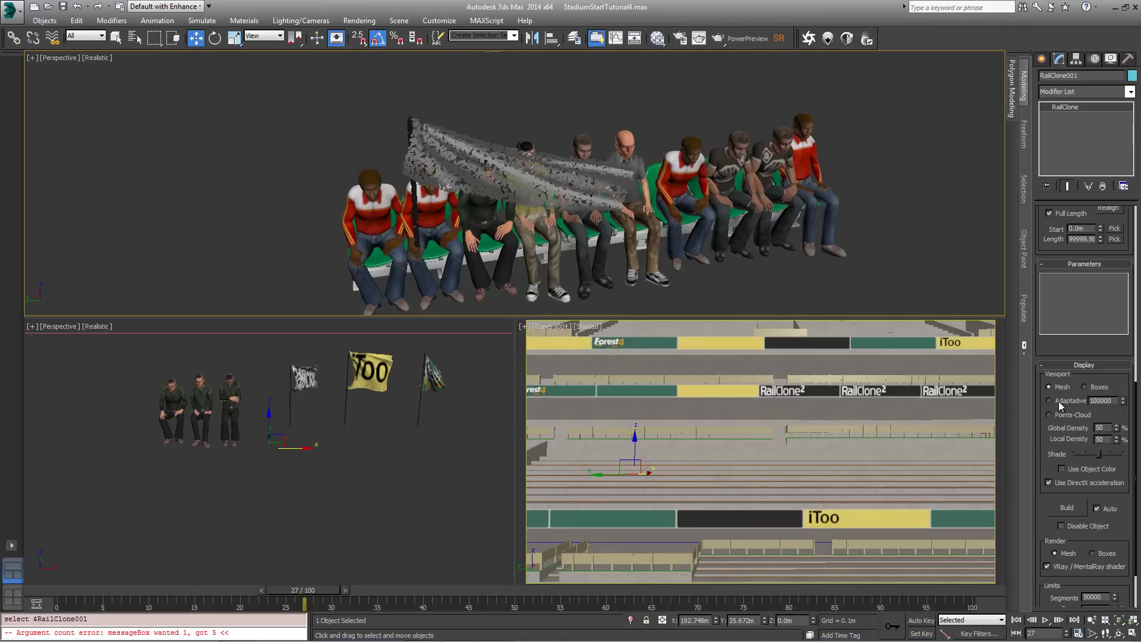
{"action": "left_click", "coordinate": [1062, 416]}
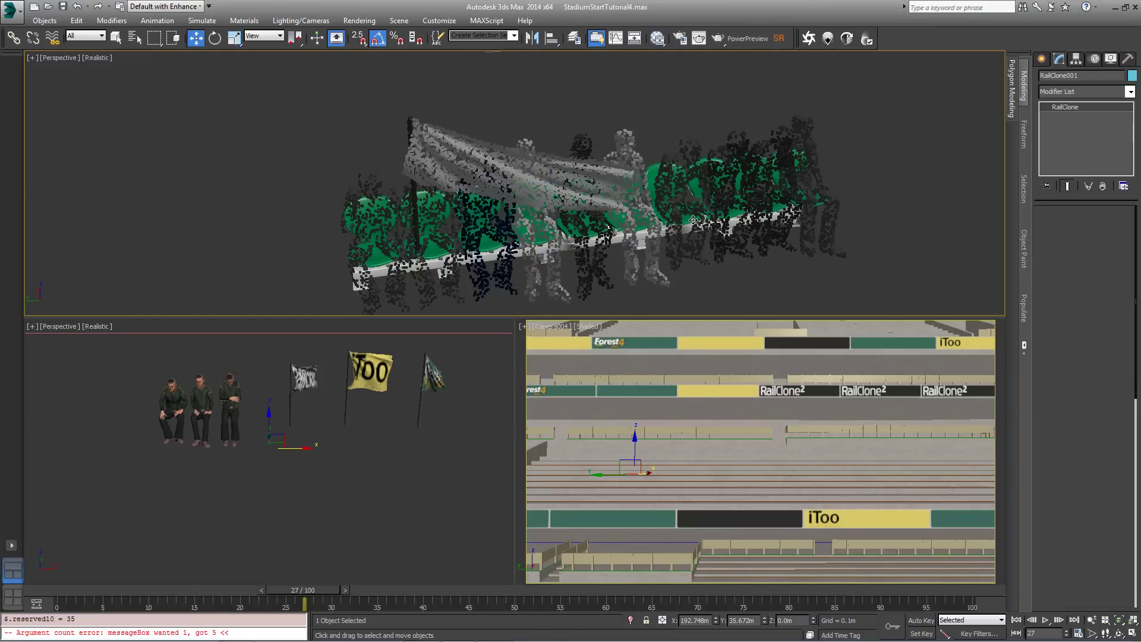
{"action": "left_click", "coordinate": [1068, 416]}
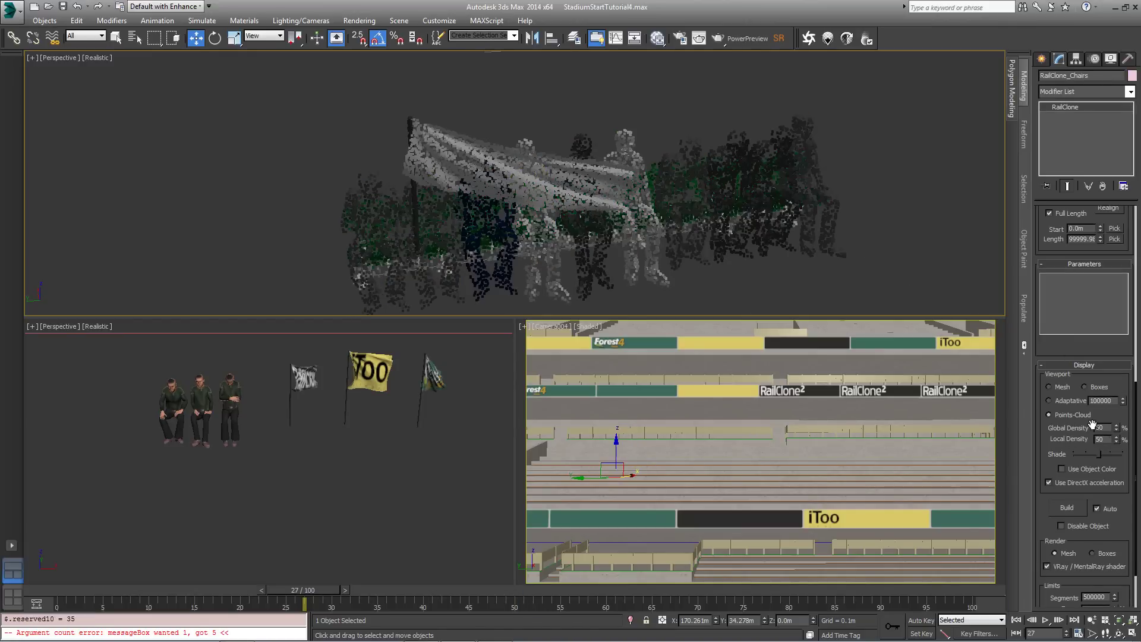
Pick Spline_Chairs as the path for RailClone_Chairs and then for the seated crowd.
{"action": "scroll", "coordinate": [1052, 243], "scroll_direction": "up", "scroll_amount": 5}
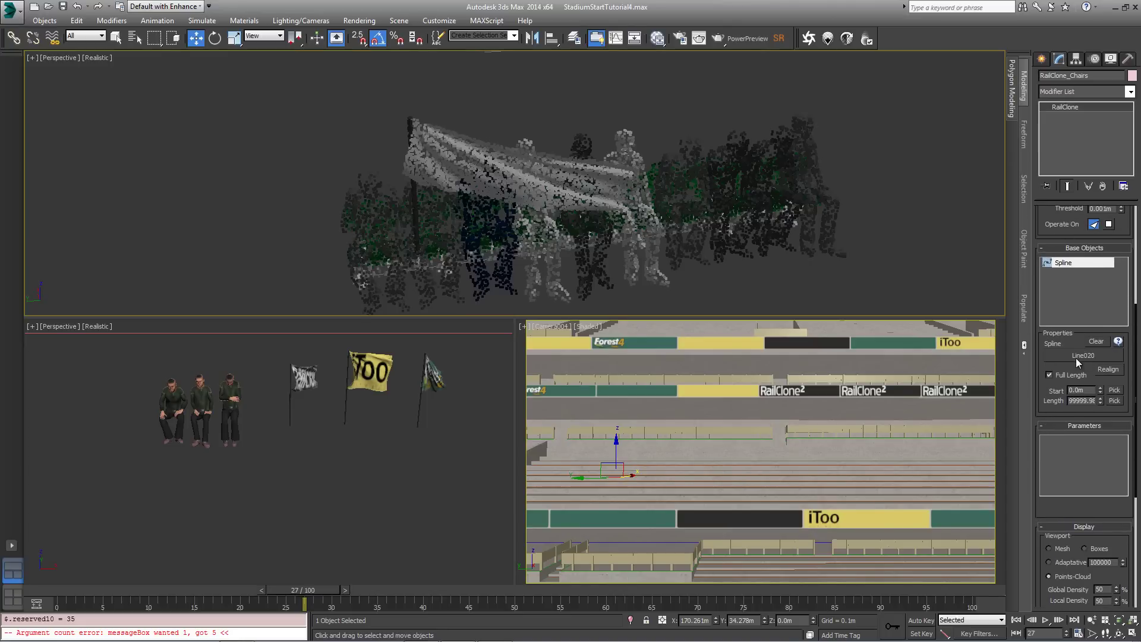
{"action": "left_click", "coordinate": [1078, 356]}
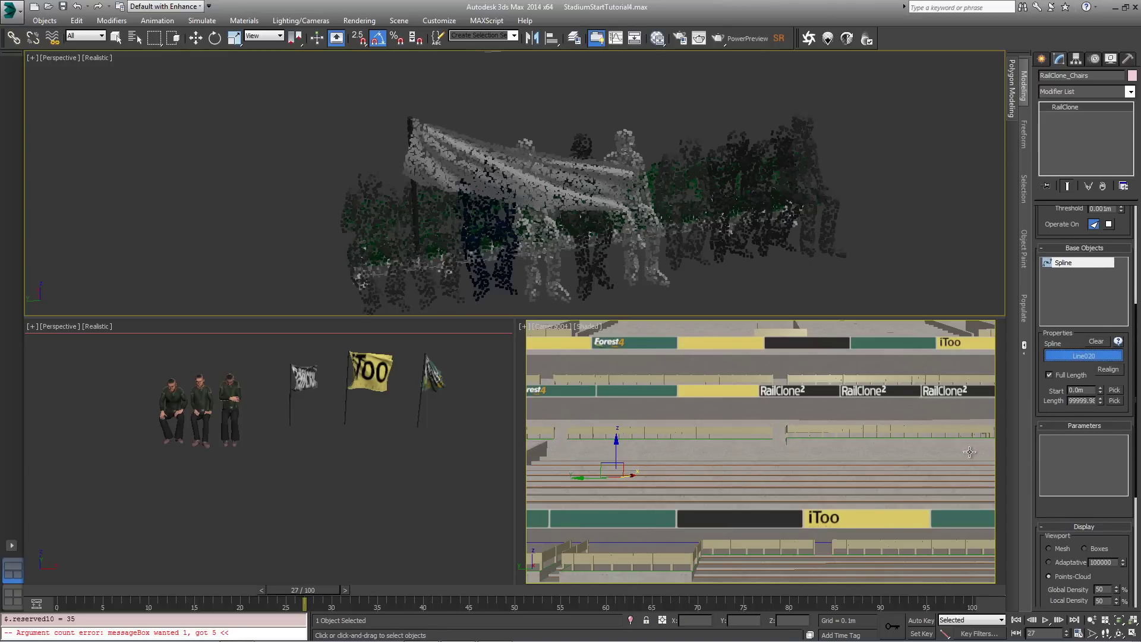
{"action": "left_click", "coordinate": [717, 476]}
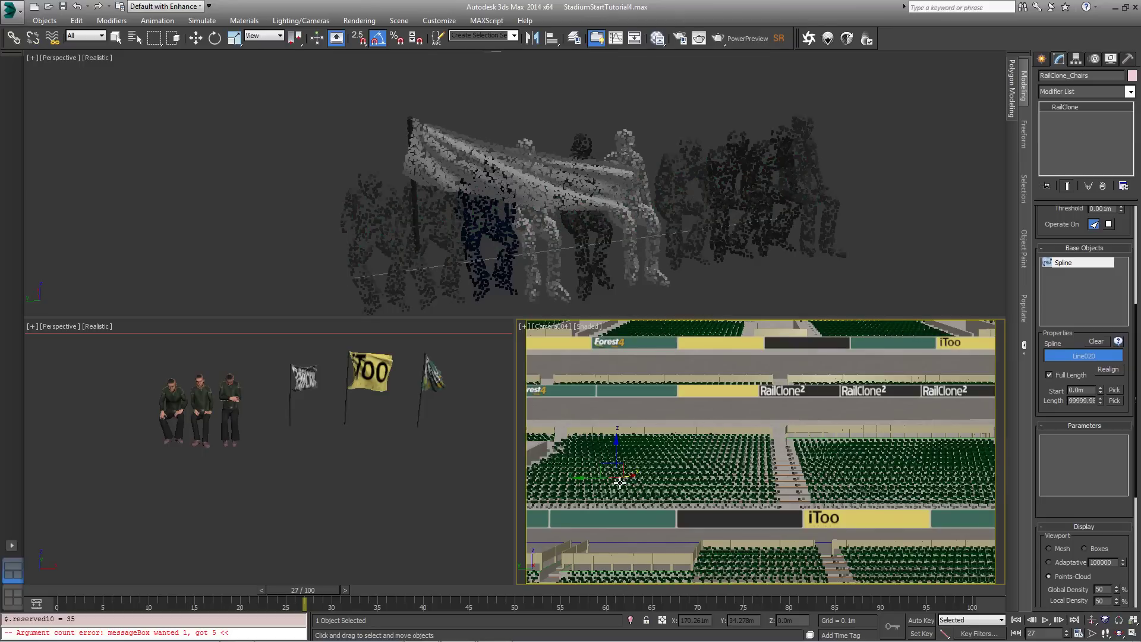
{"action": "left_click", "coordinate": [798, 132]}
{"action": "left_click", "coordinate": [1087, 356]}
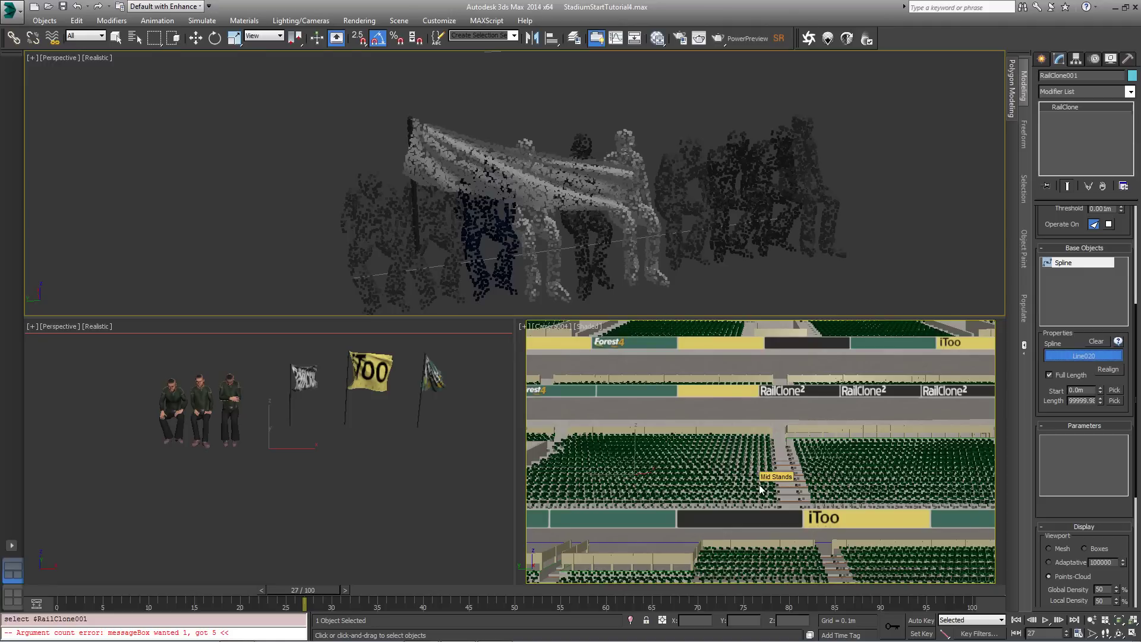
{"action": "left_click", "coordinate": [822, 483]}
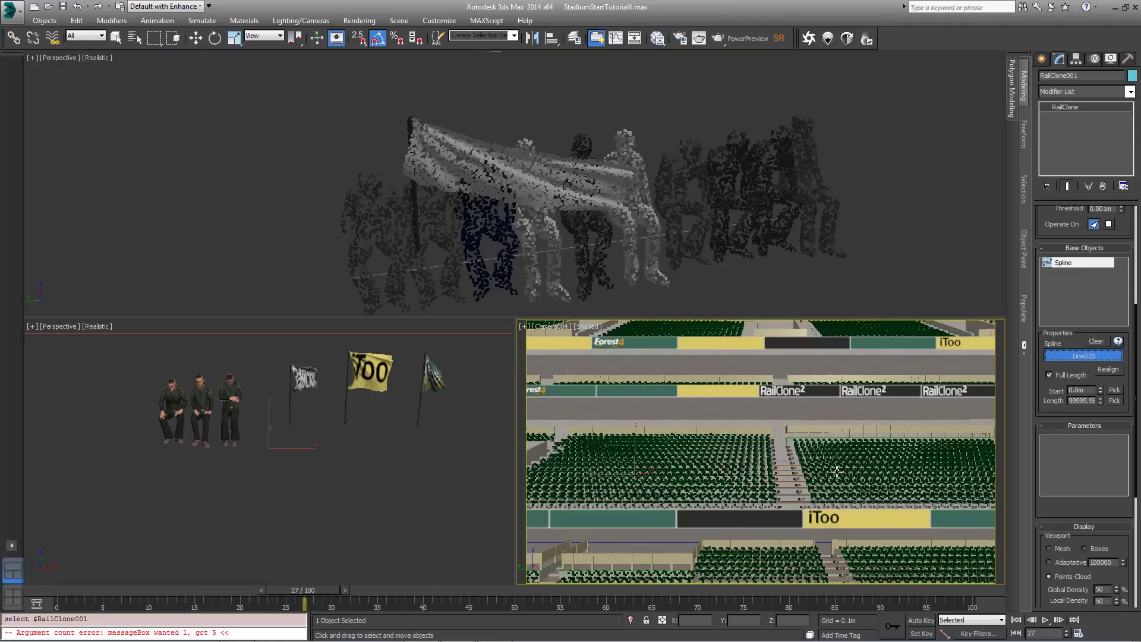
{"action": "left_click", "coordinate": [836, 471]}
Dismiss the maximum-segments warning and scroll down to the Display limits.
{"action": "left_click_drag", "start_coordinate": [518, 277], "coordinate": [505, 229]}
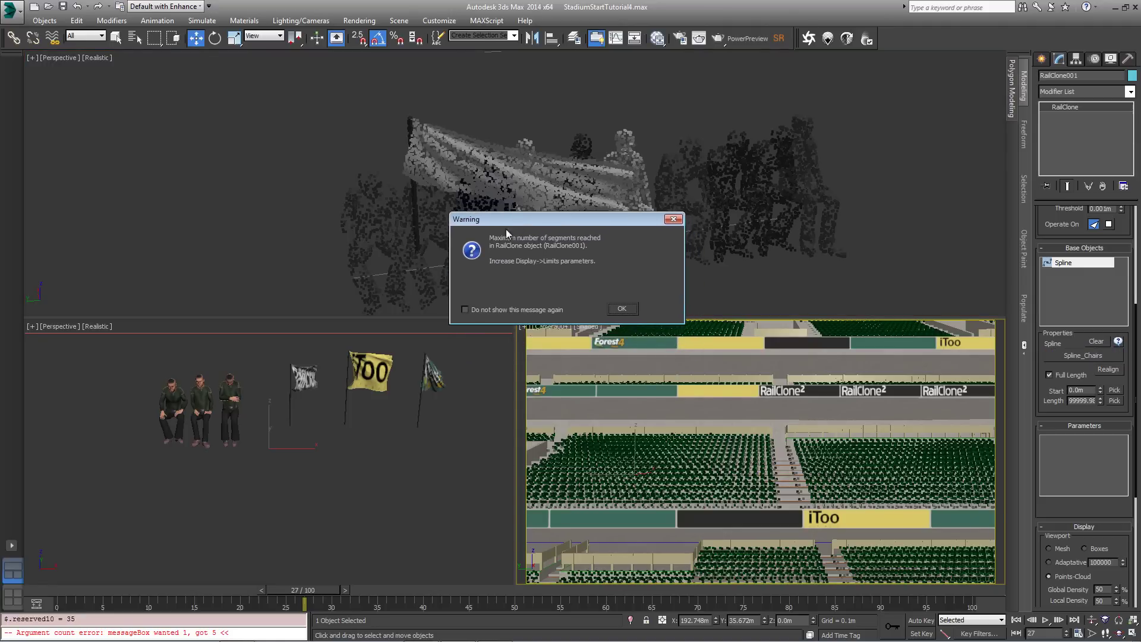
{"action": "left_click", "coordinate": [620, 306]}
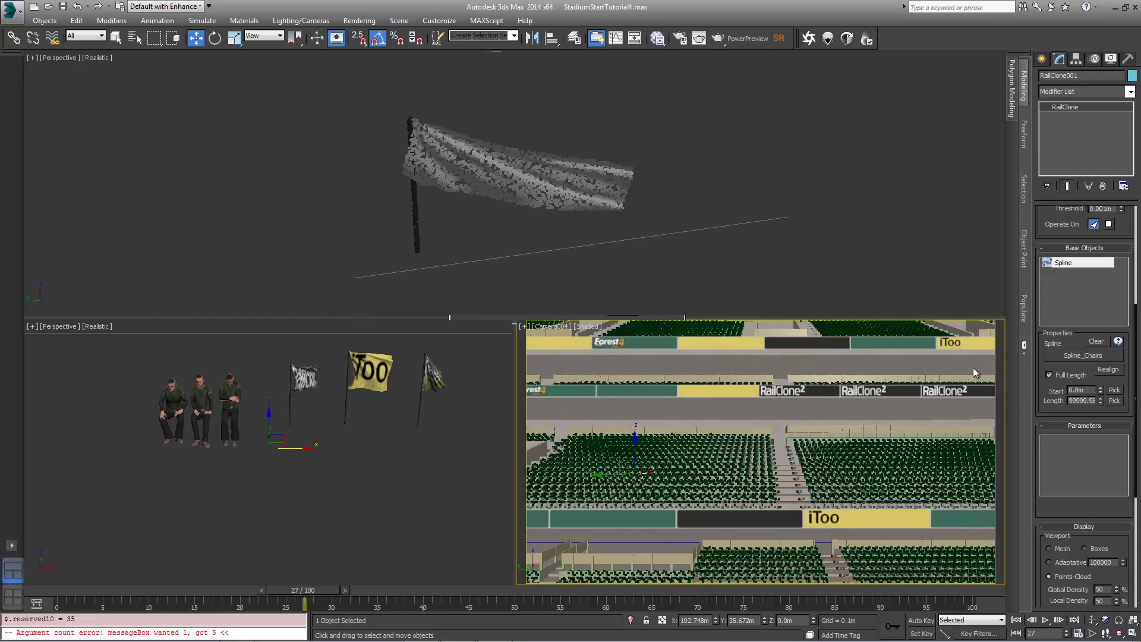
{"action": "scroll", "coordinate": [1040, 410], "scroll_direction": "down", "scroll_amount": 5}
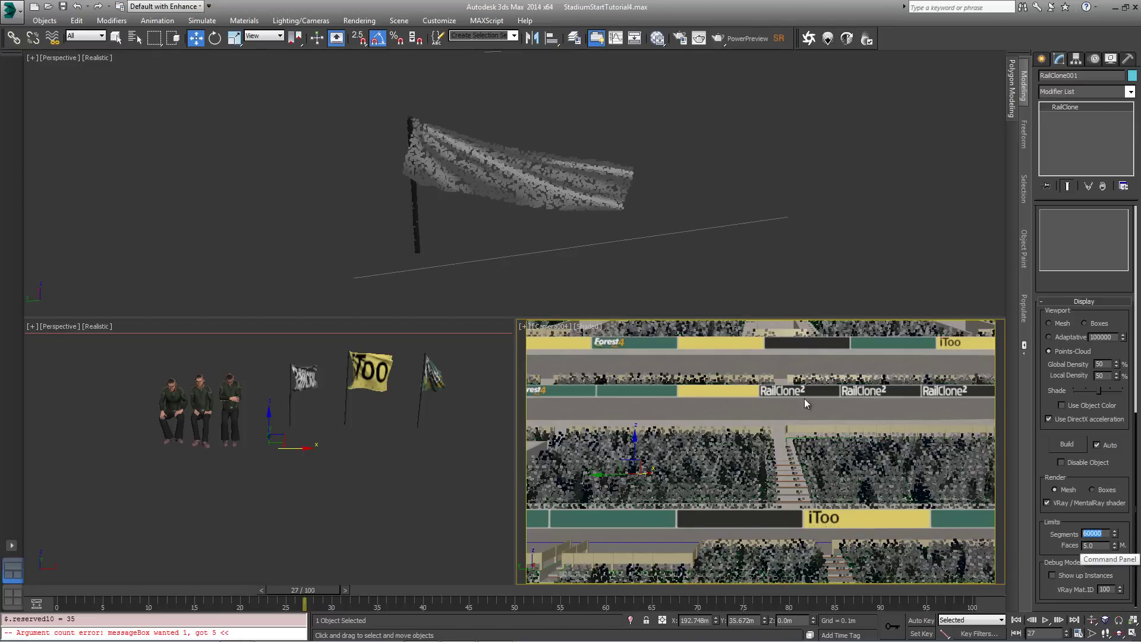
Commit the crowd's 60000 segment limit and put RailClone002's flags on Spline_Chairs.
{"action": "left_click", "coordinate": [521, 196]}
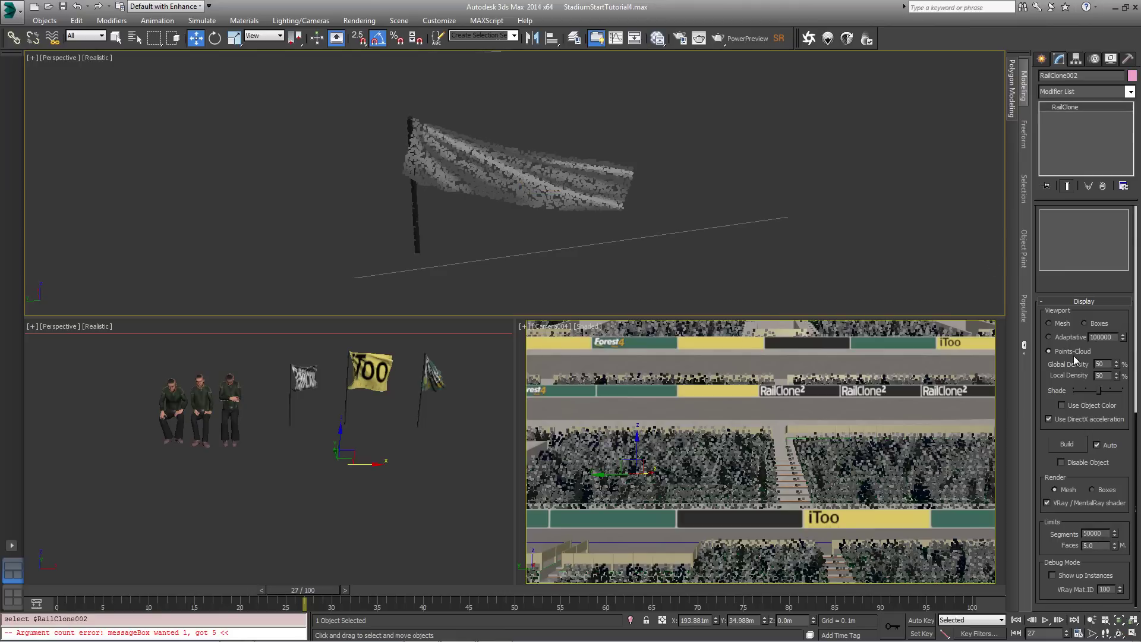
{"action": "scroll", "coordinate": [1076, 345], "scroll_direction": "up", "scroll_amount": 5}
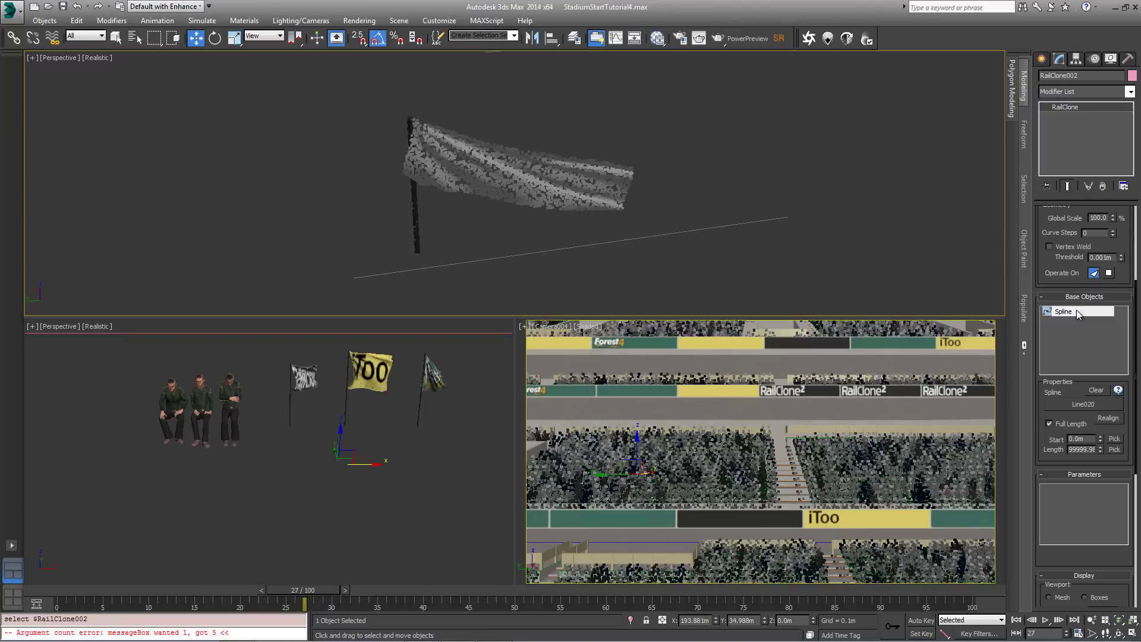
{"action": "left_click", "coordinate": [1062, 403]}
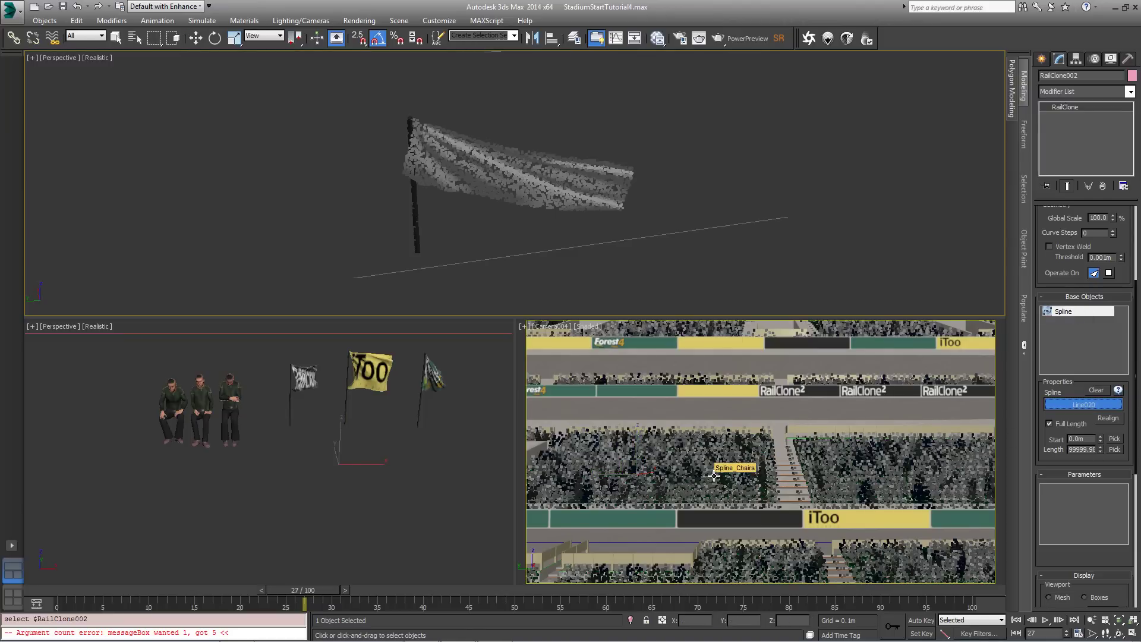
{"action": "left_click", "coordinate": [713, 476]}
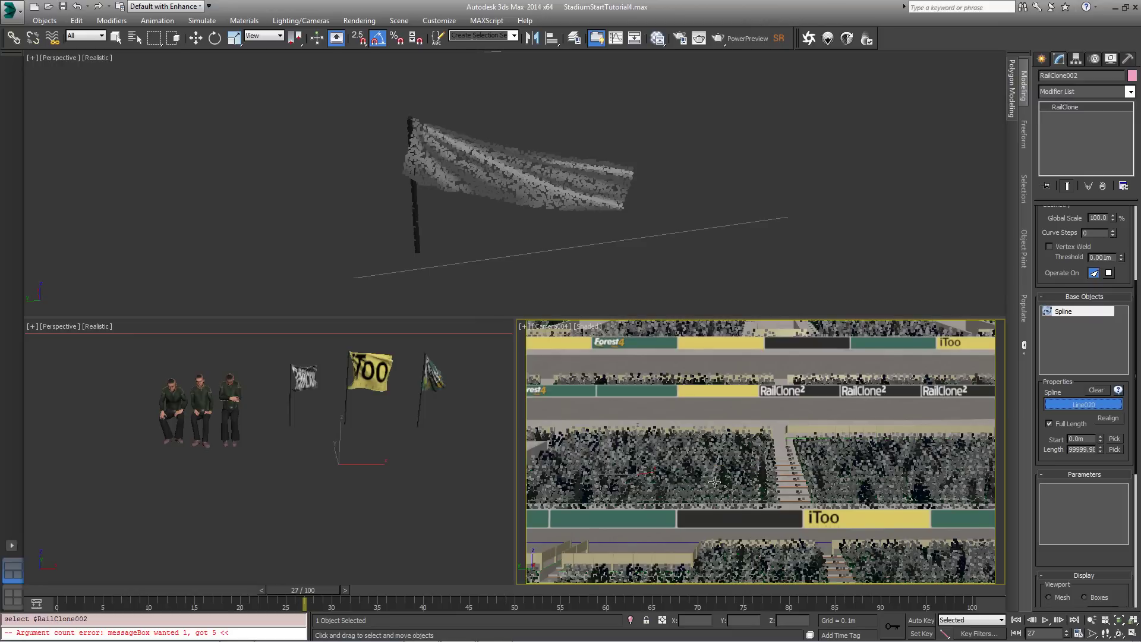
{"action": "left_click", "coordinate": [714, 482]}
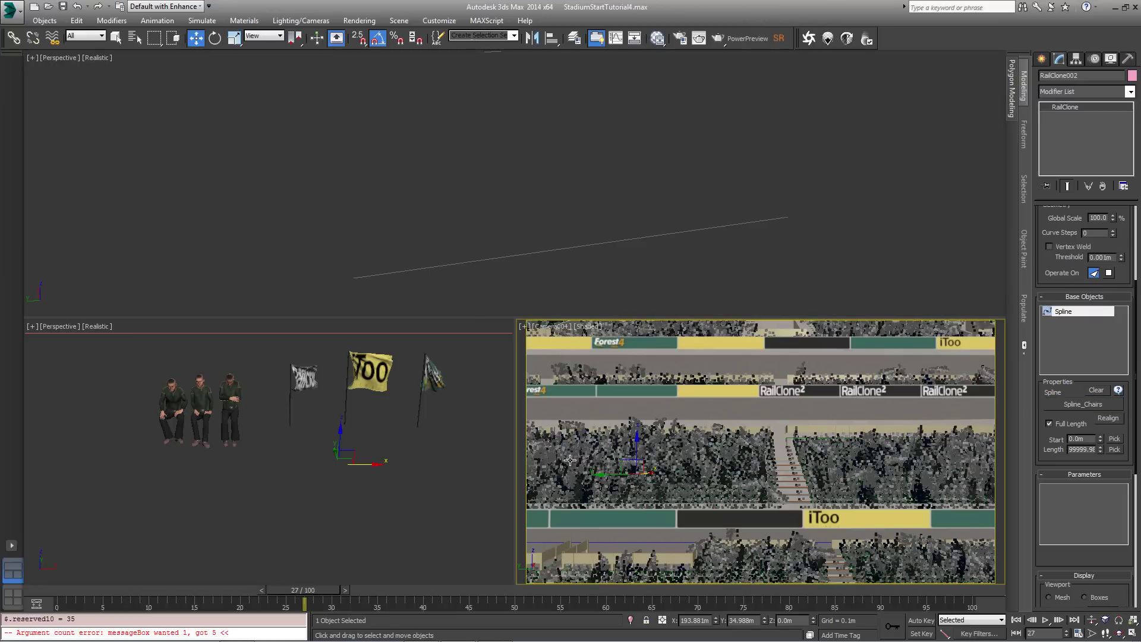